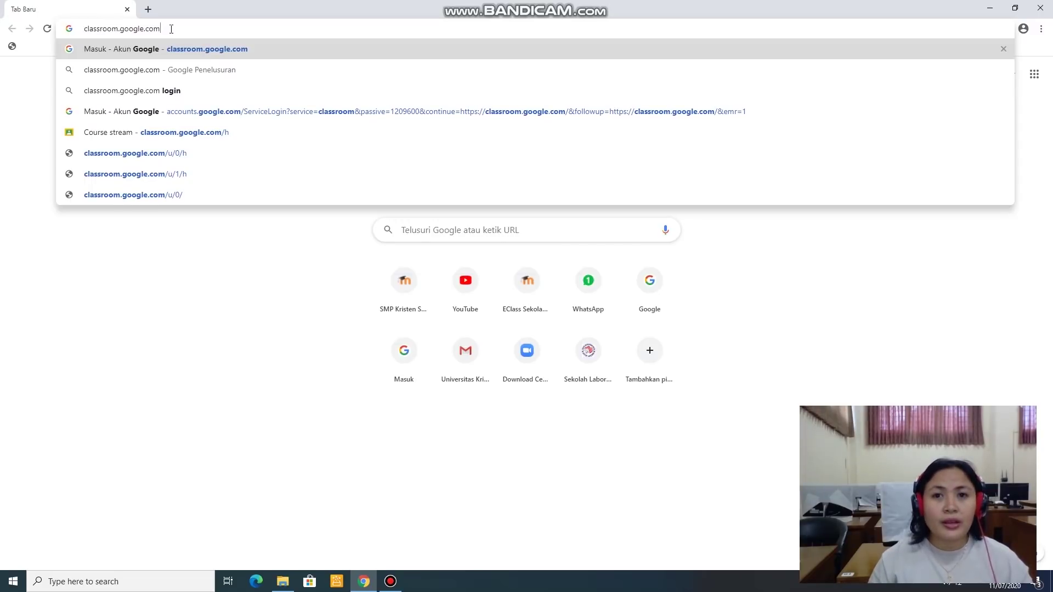
Step: Load the Classroom sign-in page and fill in the student's saved e-mail address from autofill
key(Return)
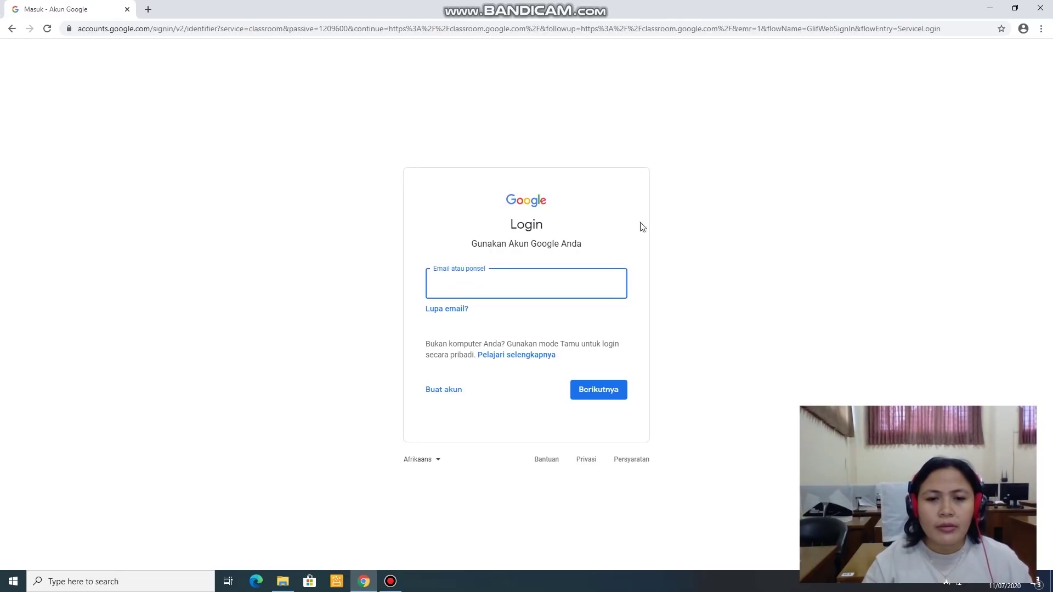
click(605, 284)
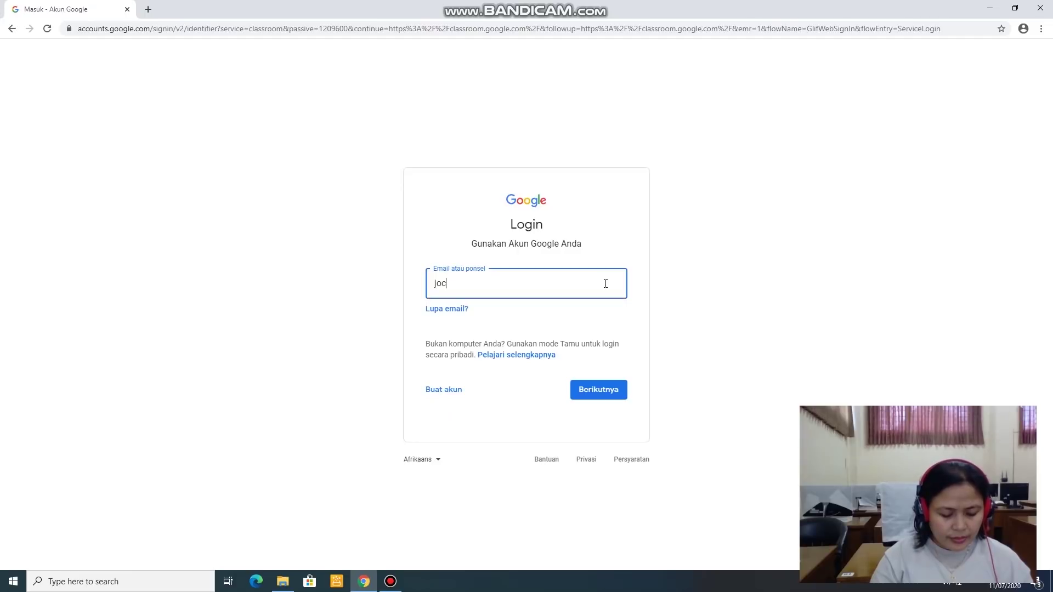
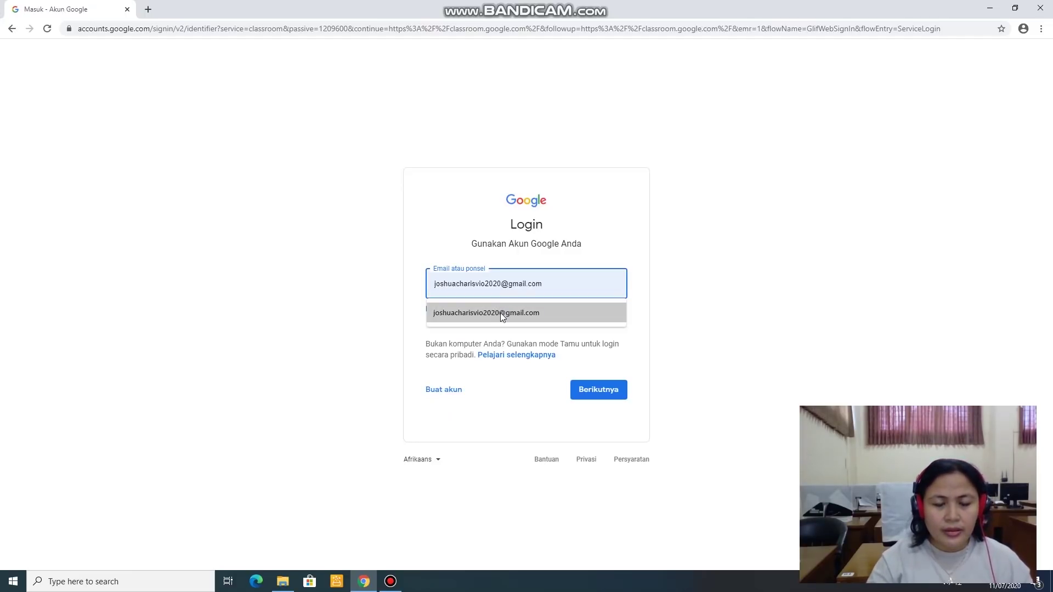
click(500, 313)
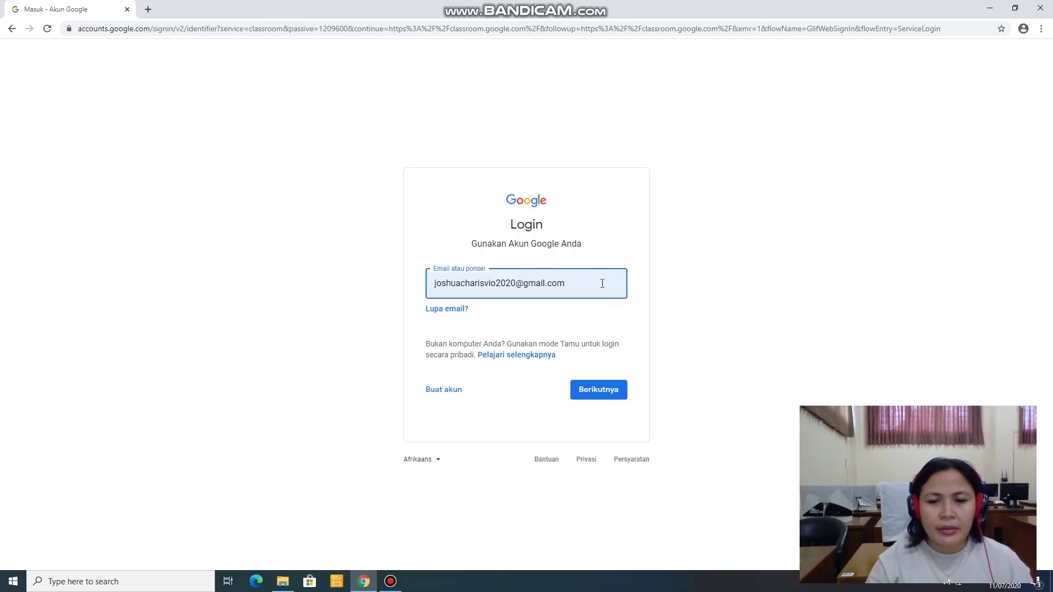
Step: Continue past the e-mail step, enter the account password and finish signing in
click(599, 390)
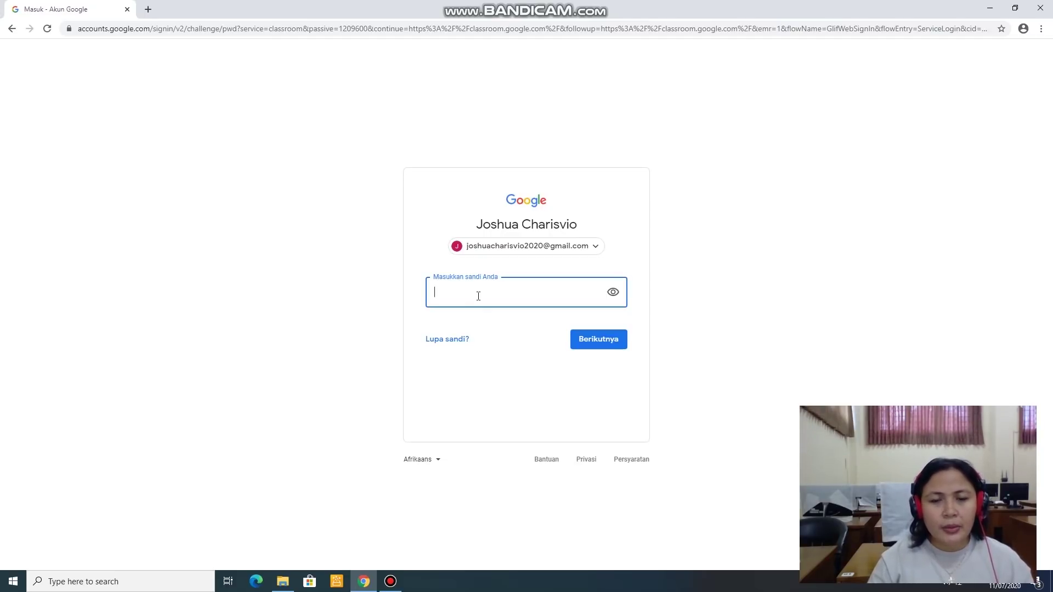
text(••••)
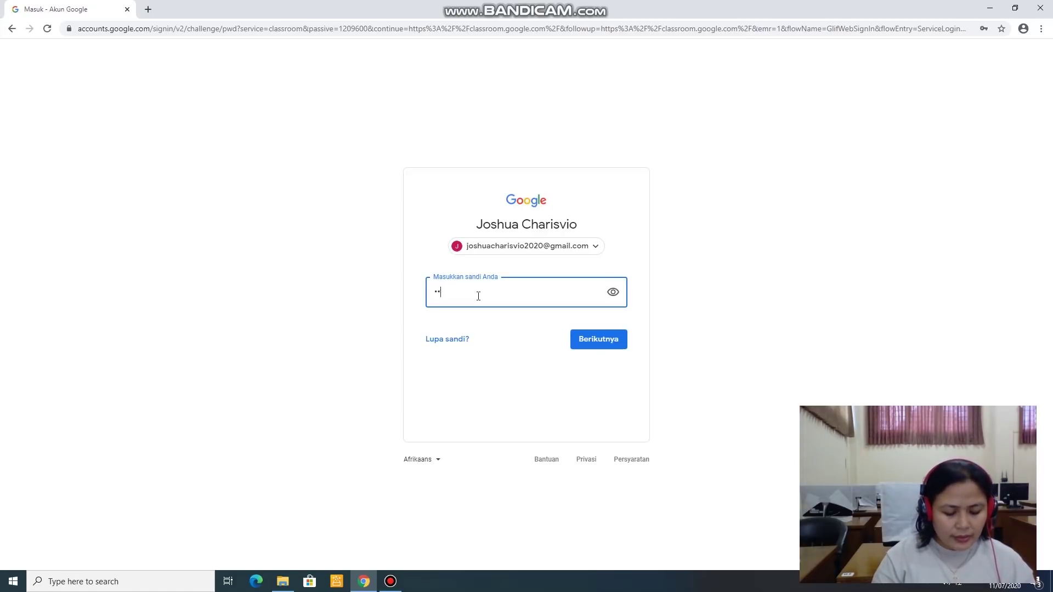
text(•••••••)
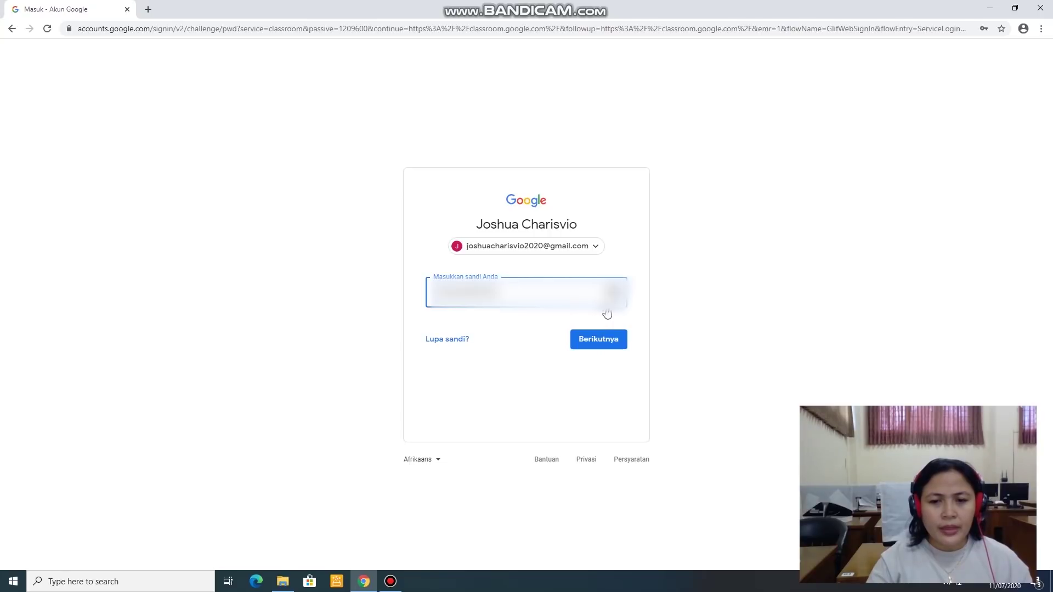
click(598, 343)
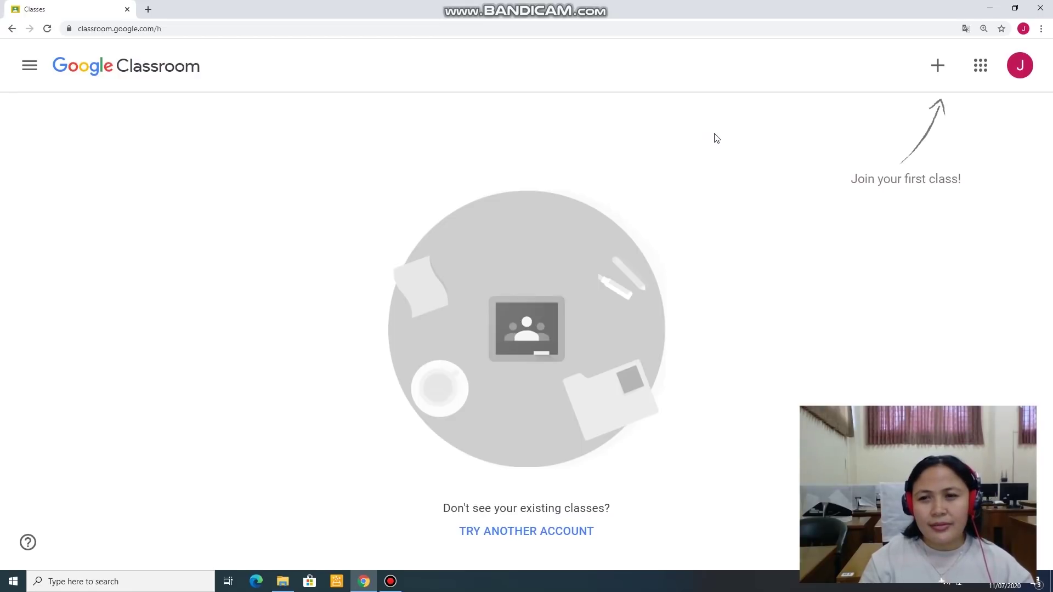
Step: Open the Join class dialog from the + button
click(939, 70)
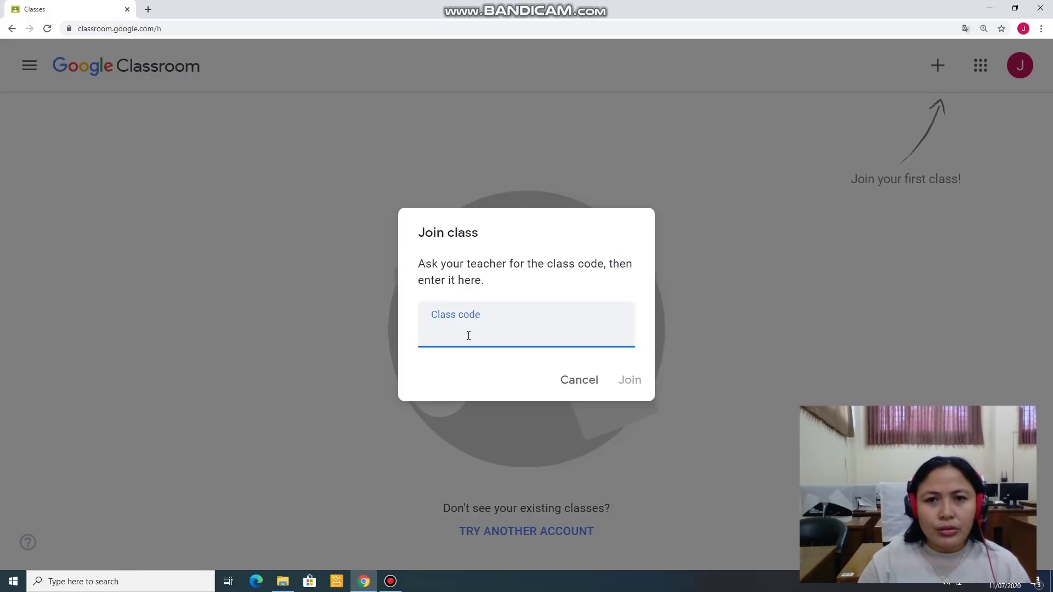
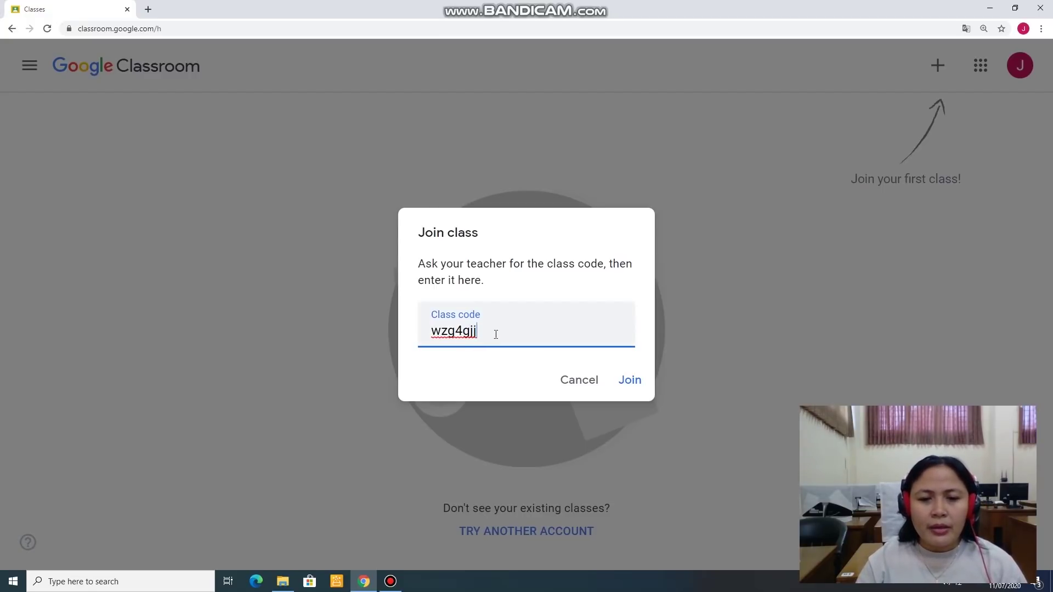
Step: Enter the teacher's class code and join Bimbingan Teknologi Informasi dan Komunikasi VII - A
double_click(428, 336)
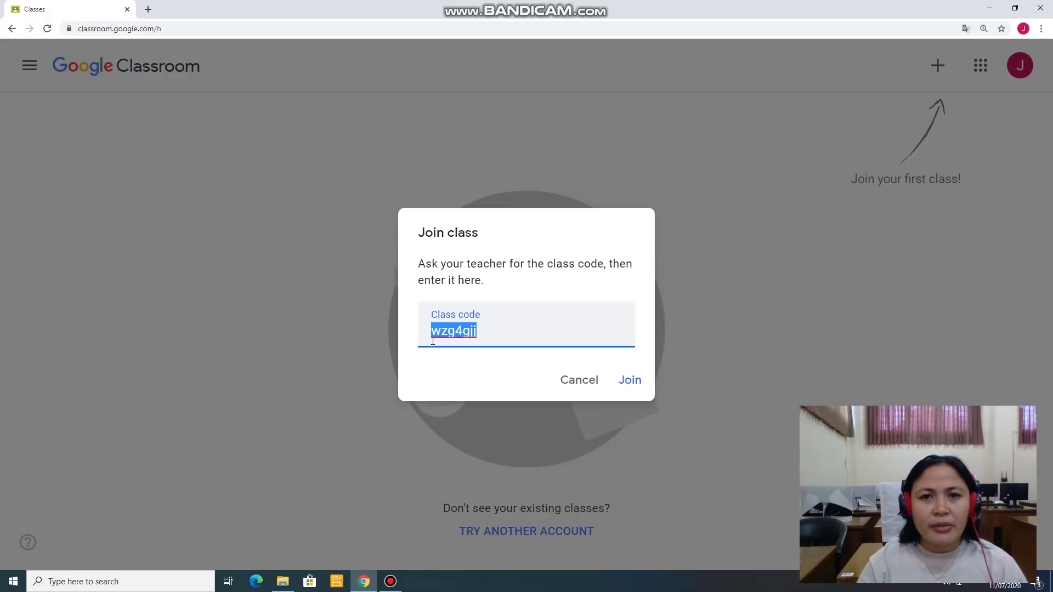
click(631, 382)
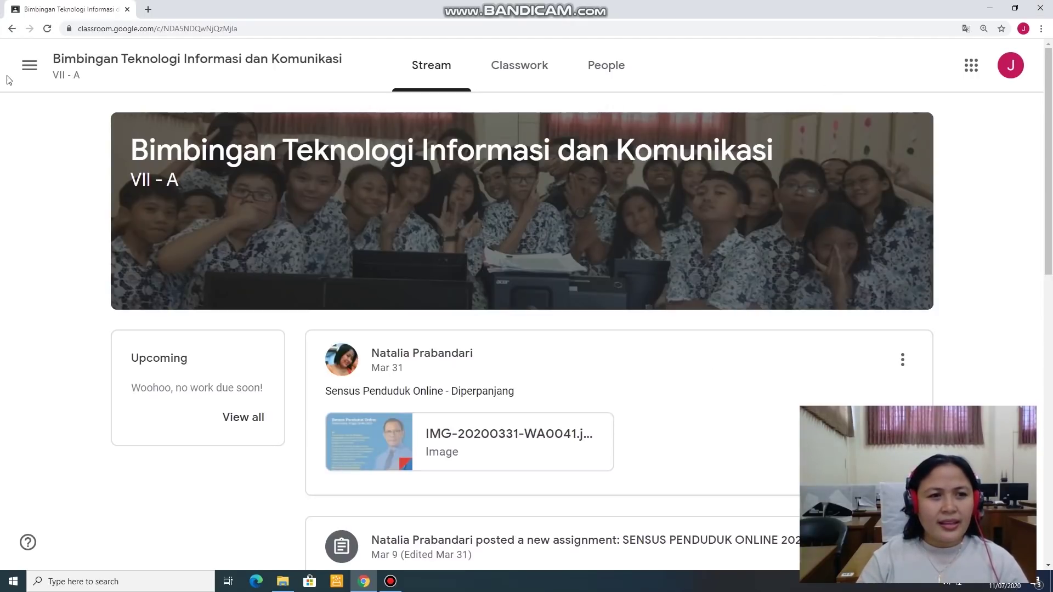
Step: Go to Classes in the side navigation to see the joined class card
click(31, 68)
click(115, 65)
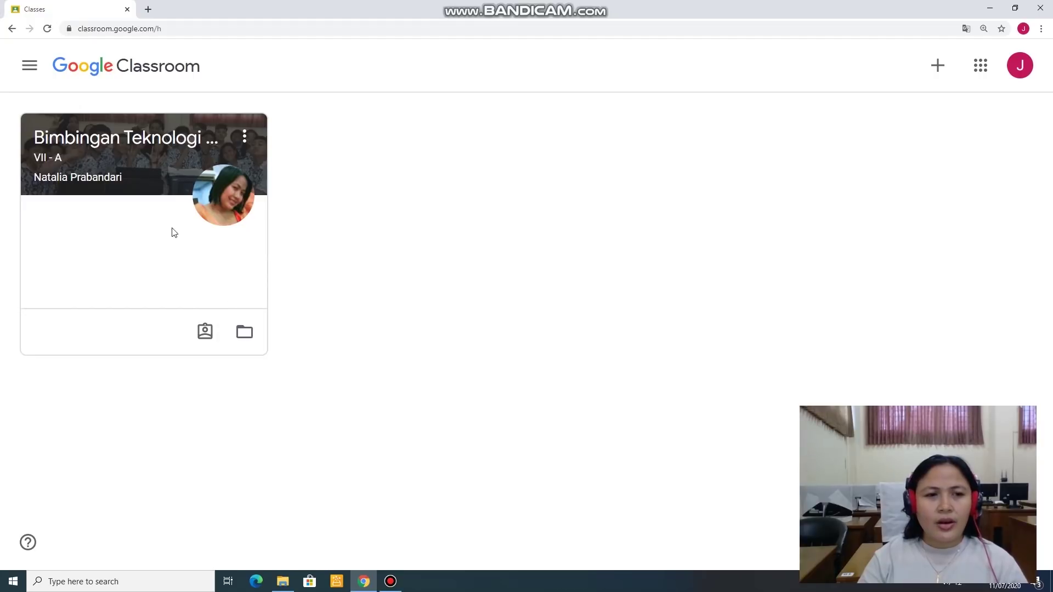
Step: Open the Bimbingan Teknologi VII - A class, glance at Classwork, then return to Stream
click(101, 139)
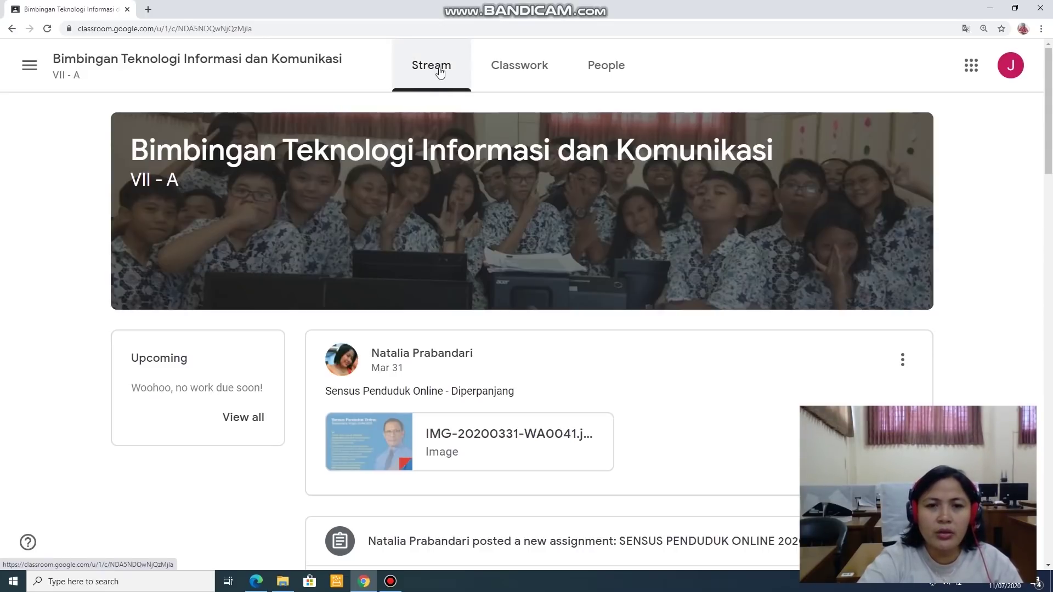
click(504, 72)
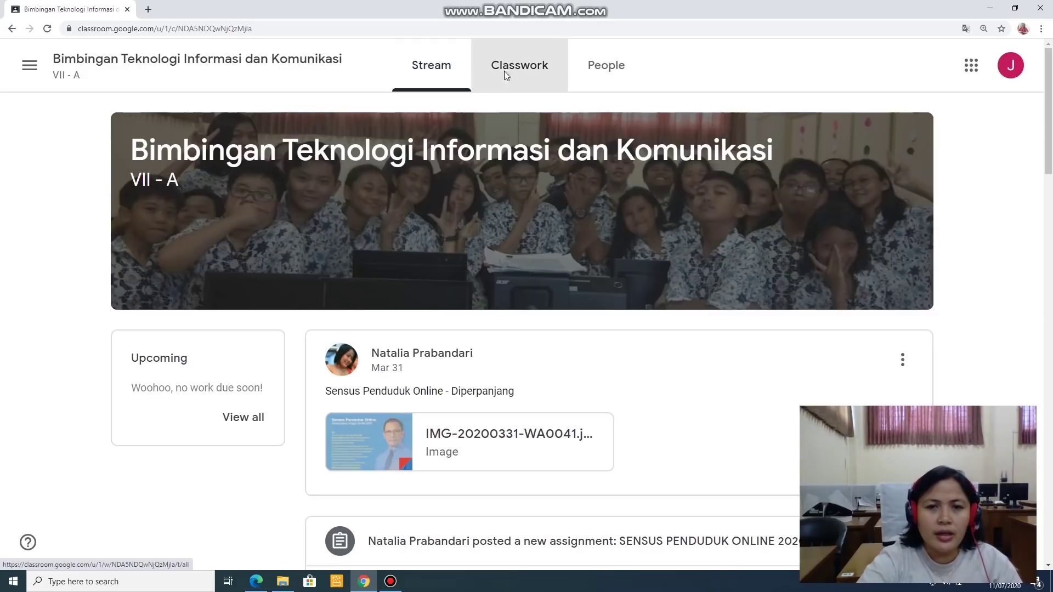
click(433, 71)
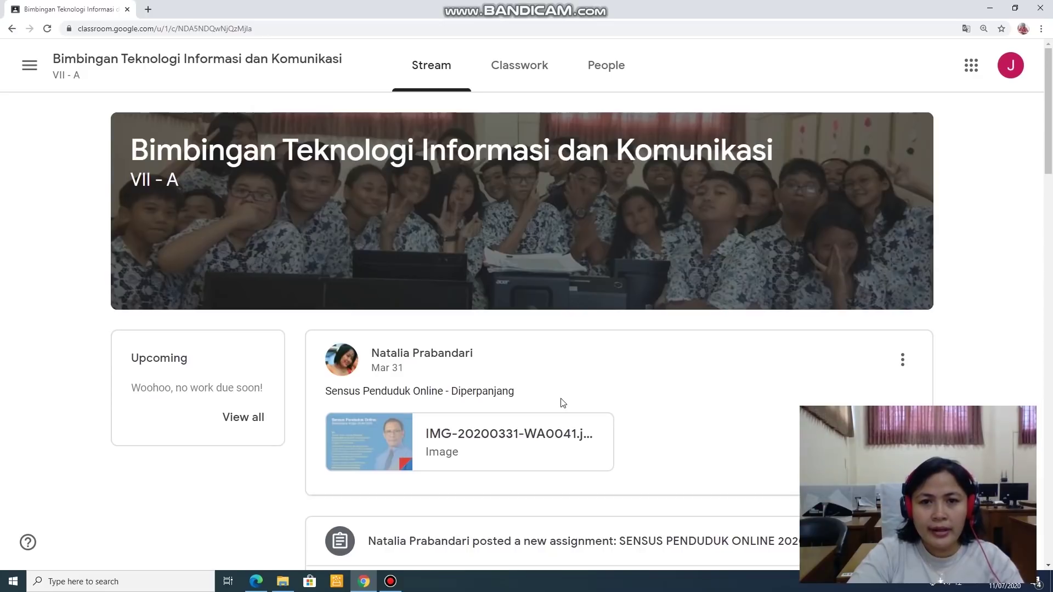
Step: Scroll through the Stream and open 'View all' in the Upcoming card to list your work
scroll(587, 414, down, 2)
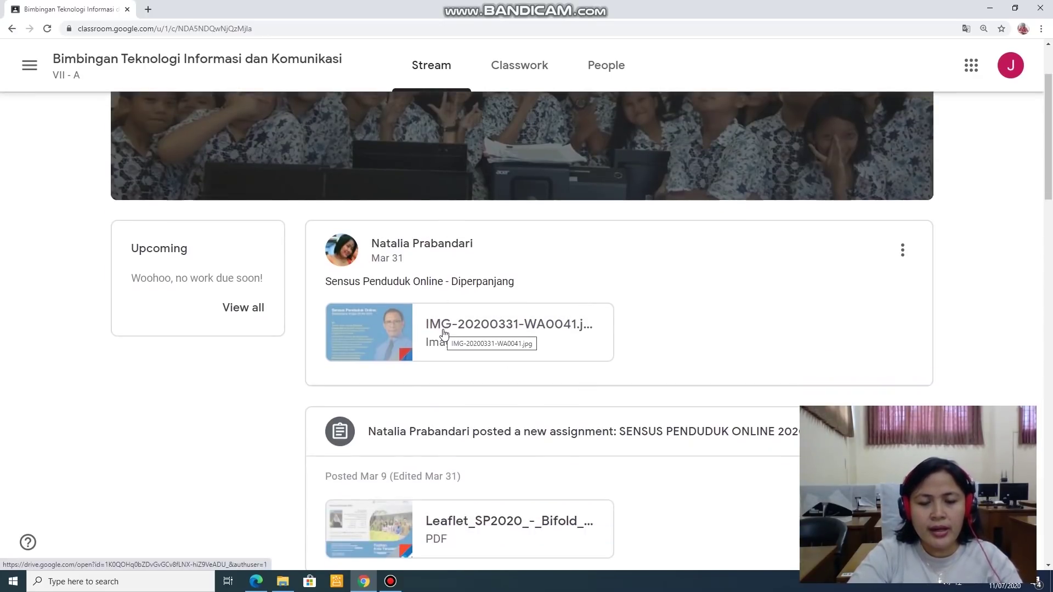
scroll(443, 336, down, 2)
scroll(449, 337, down, 4)
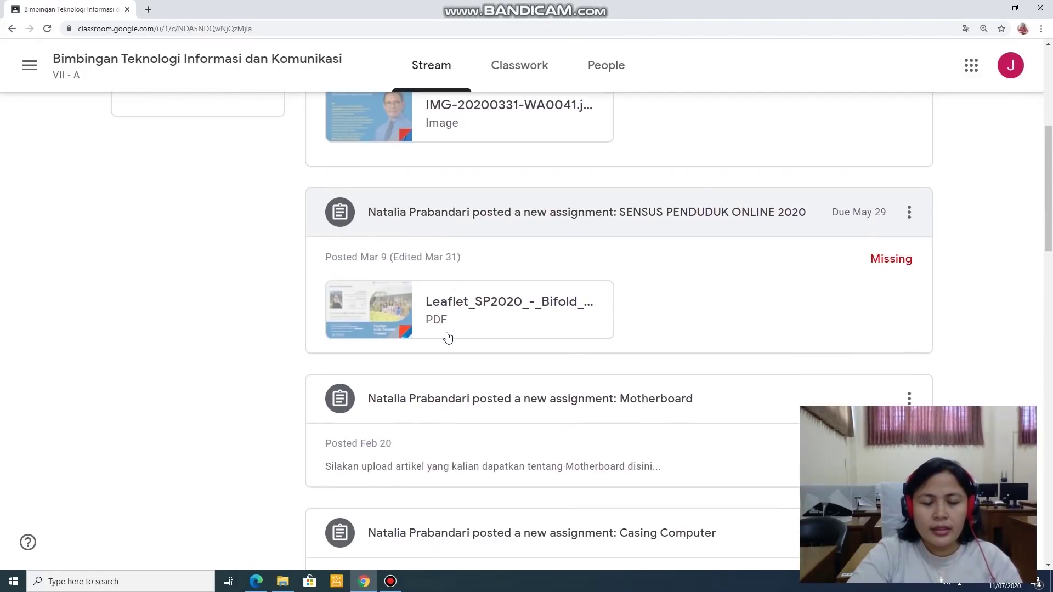
scroll(447, 336, down, 2)
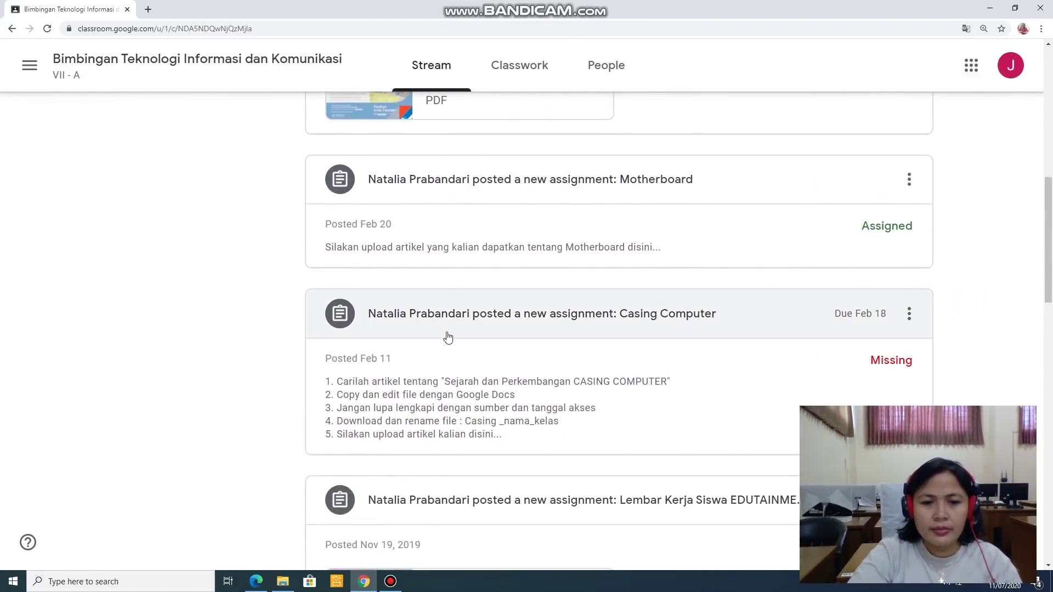
scroll(448, 337, up, 4)
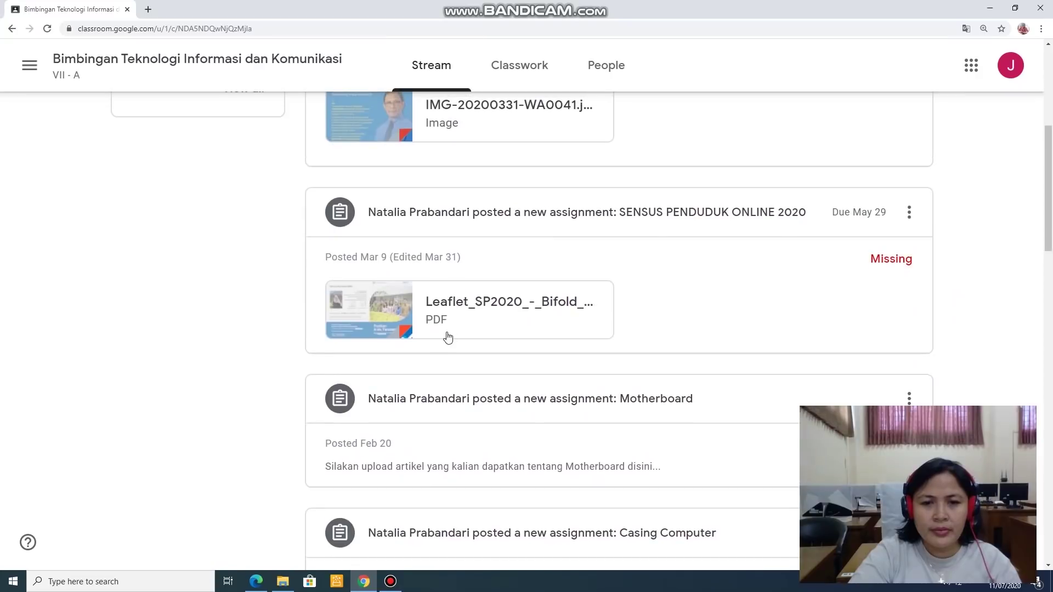
scroll(448, 337, up, 2)
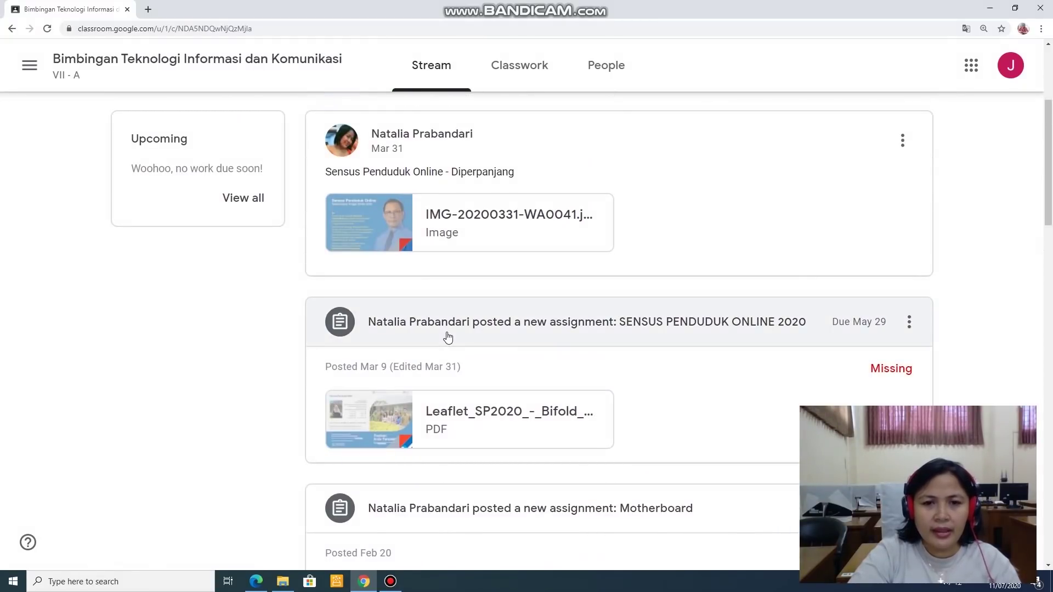
scroll(448, 338, up, 2)
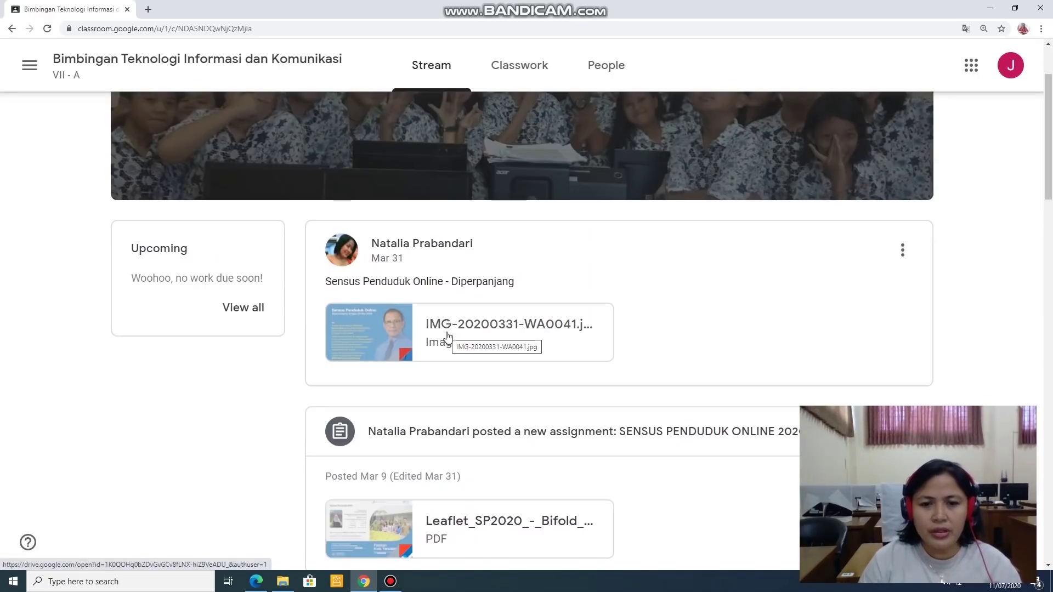
scroll(496, 437, up, 1)
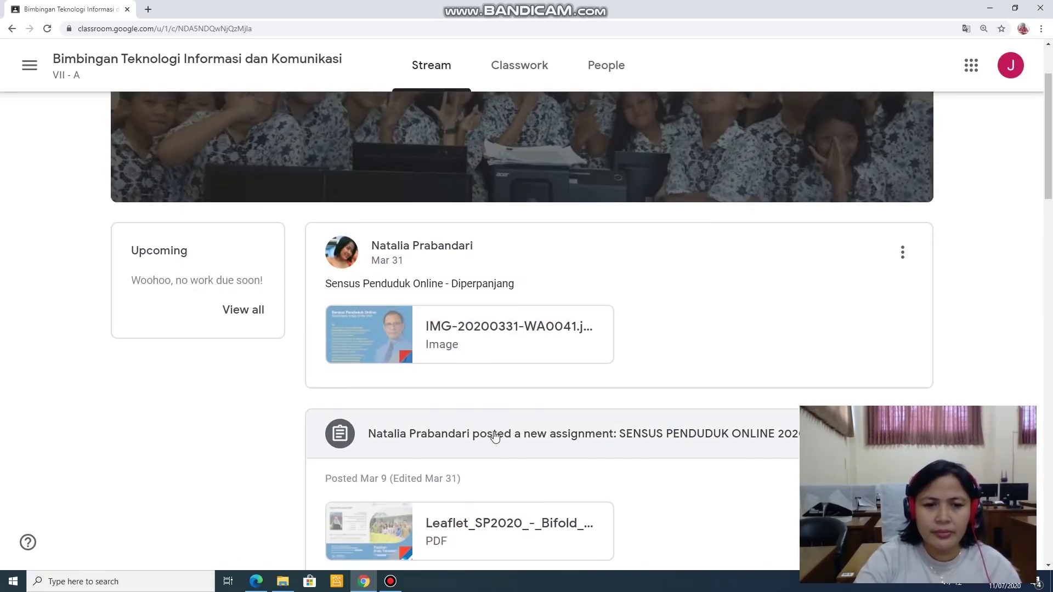
scroll(496, 437, up, 1)
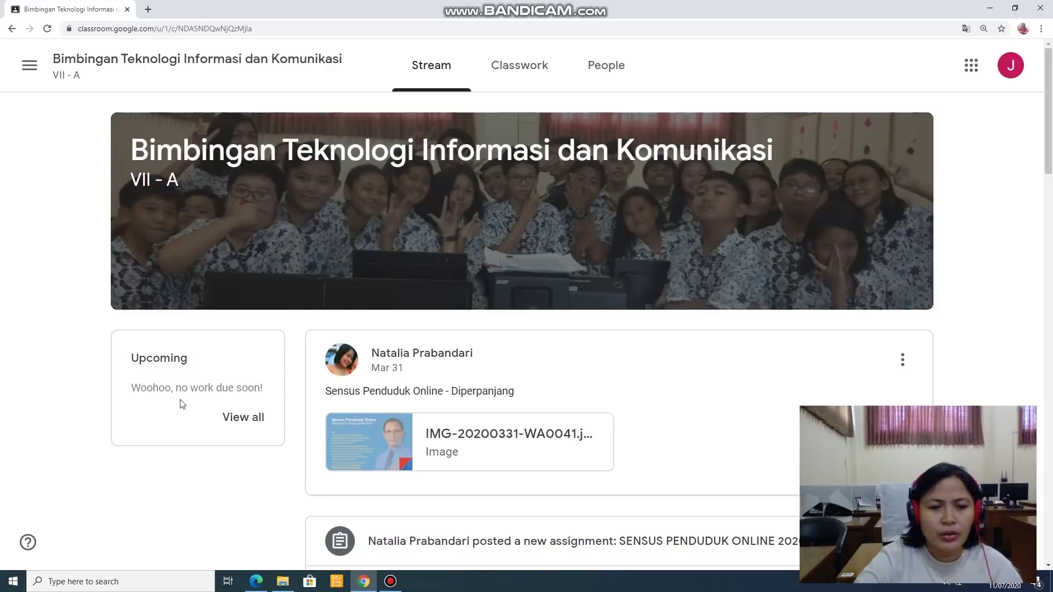
click(237, 420)
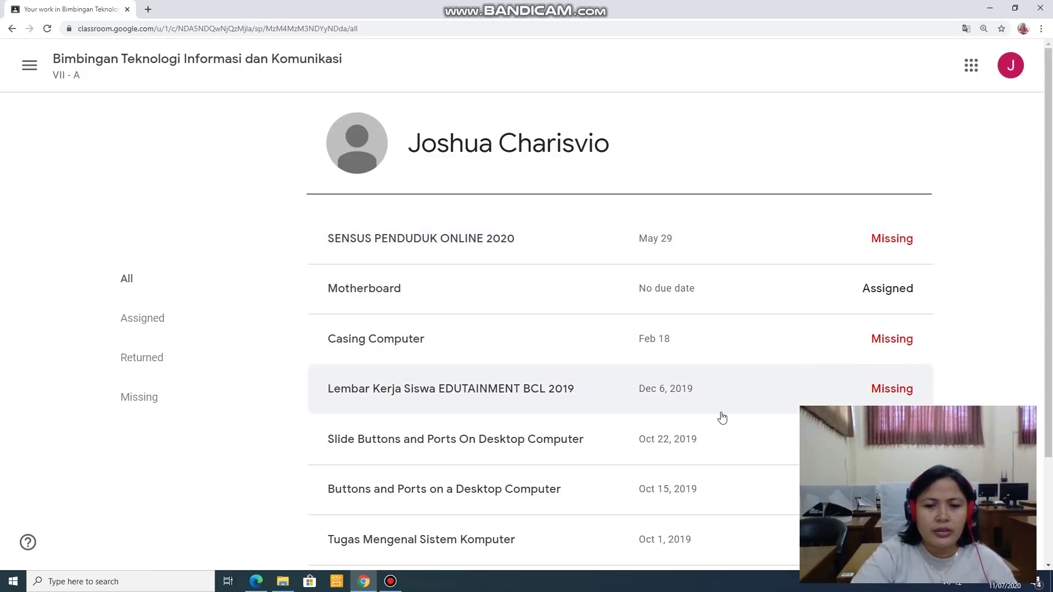
Step: Review the assignment statuses, then go back to the class Stream via the class title
scroll(722, 418, down, 1)
scroll(722, 419, down, 2)
scroll(716, 408, up, 3)
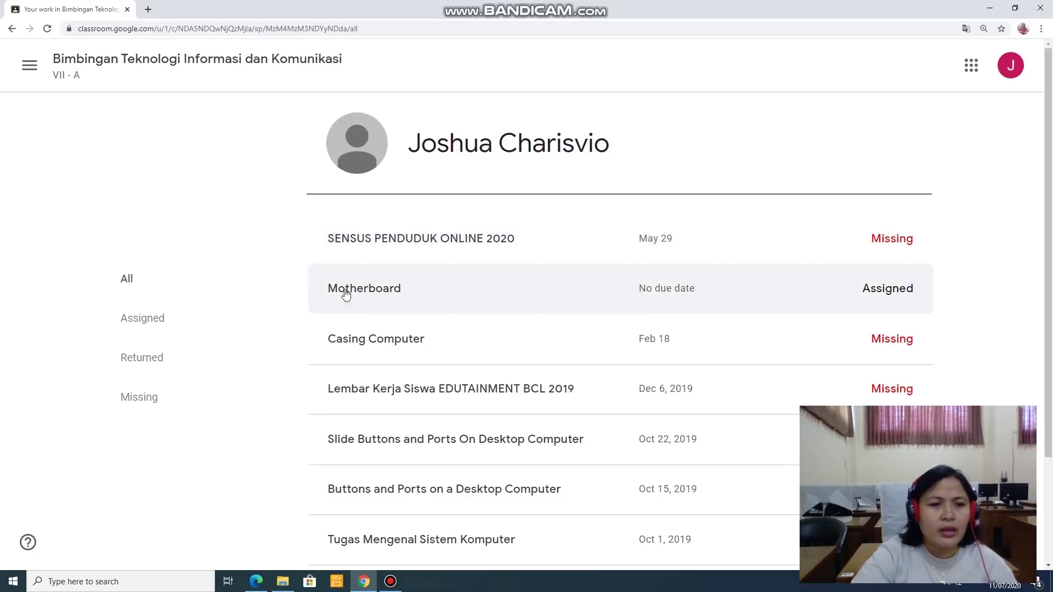
click(96, 76)
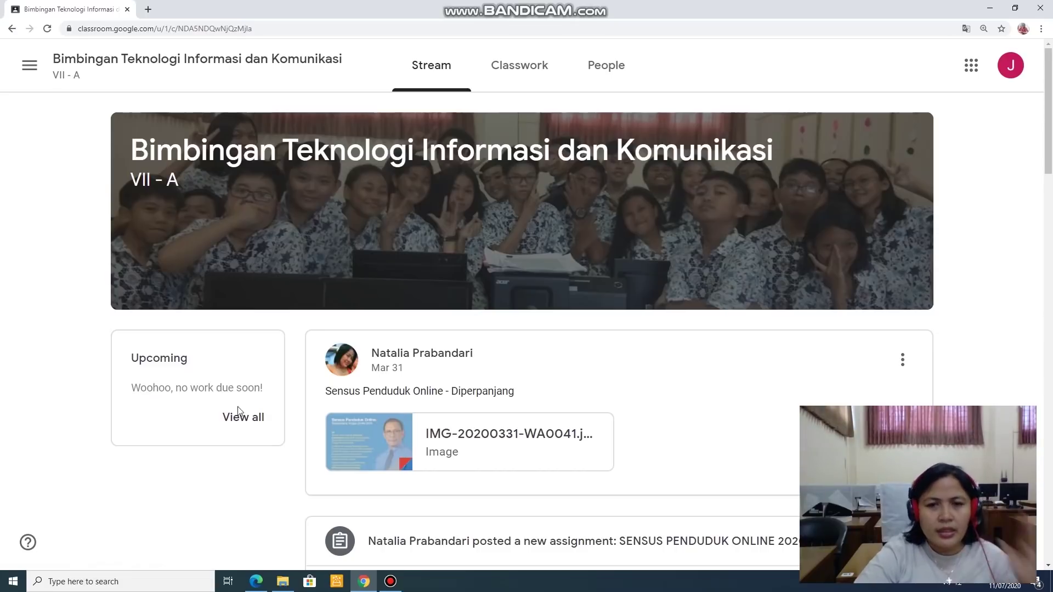
Step: Show the Classwork page with topics SENSUS 2020, HARDWARE and EDUTAINMENT BCL 2019
click(505, 77)
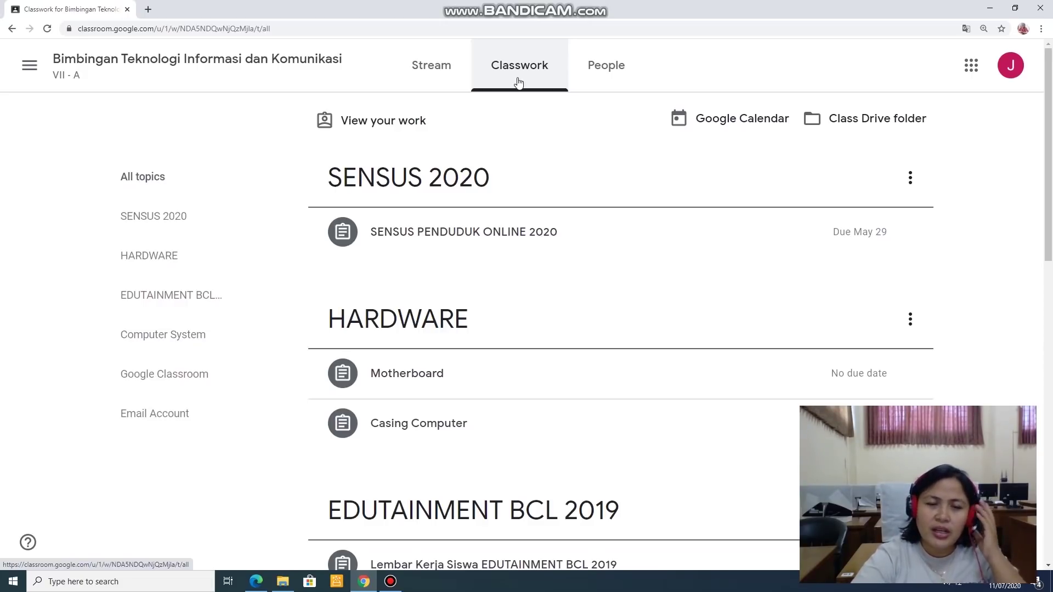
click(454, 83)
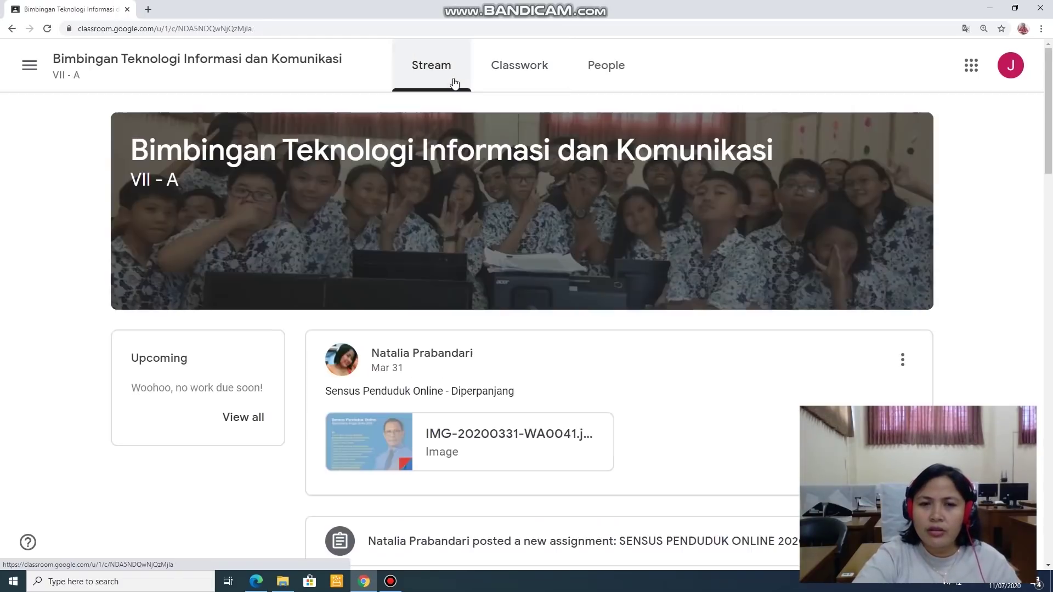
scroll(591, 371, down, 6)
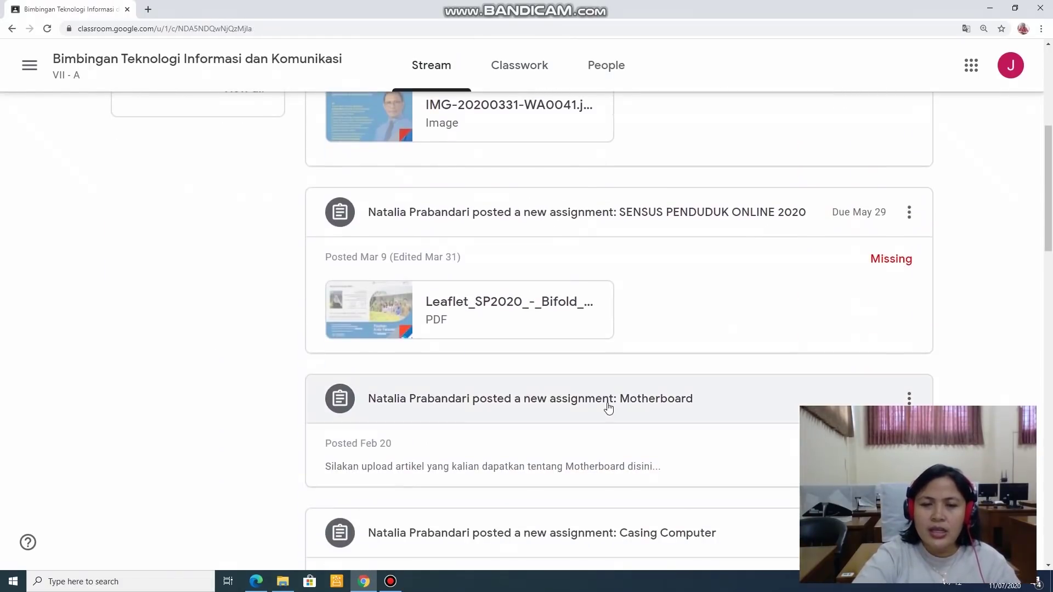
scroll(608, 407, up, 6)
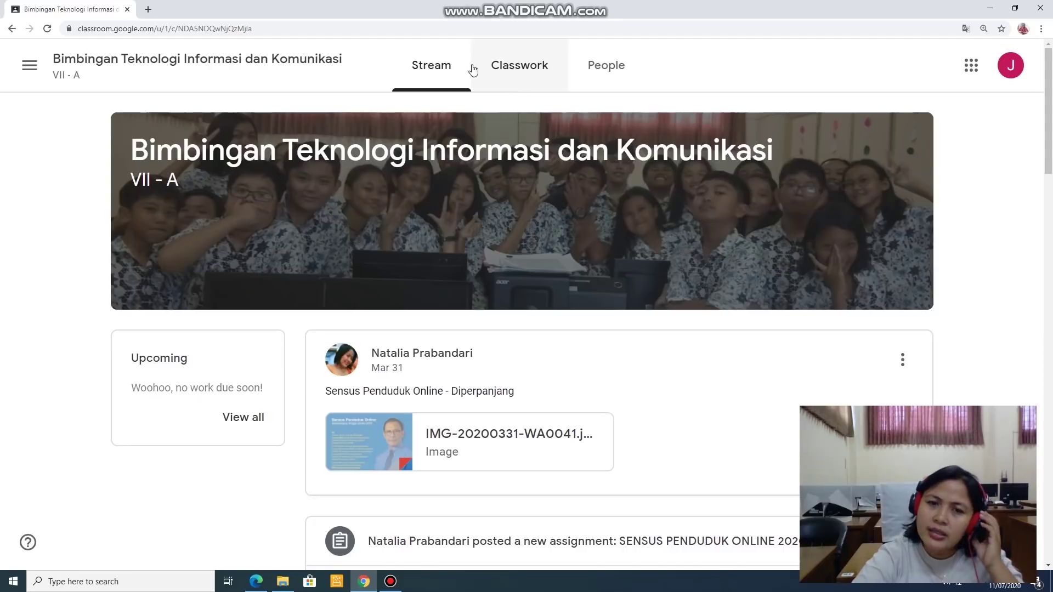
click(512, 81)
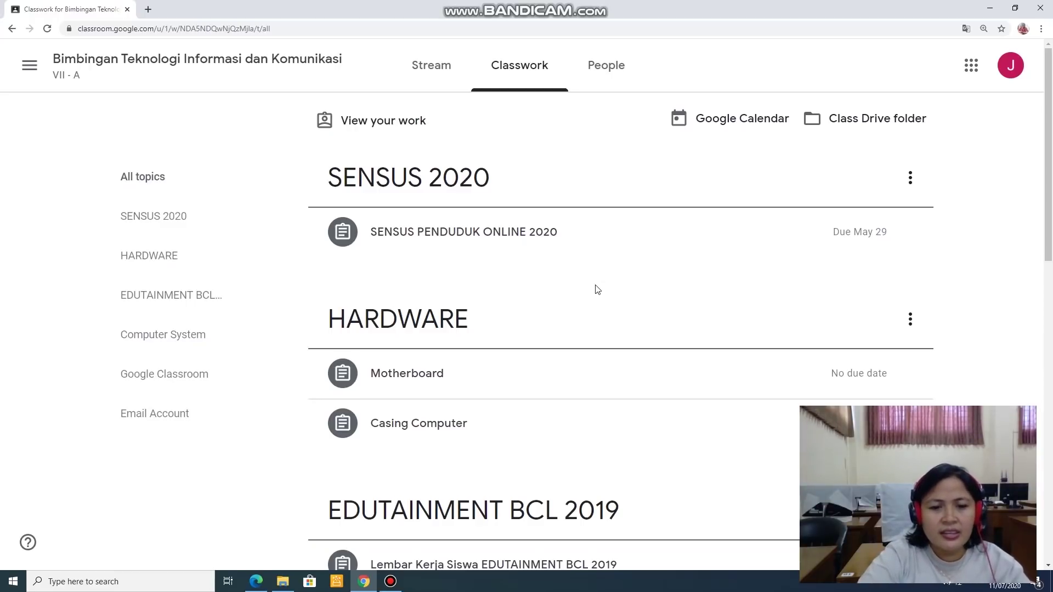
Step: Scroll to Computer System and open the Sistem Komputer (Pengantar) material with its video
scroll(595, 286, down, 8)
scroll(580, 313, down, 2)
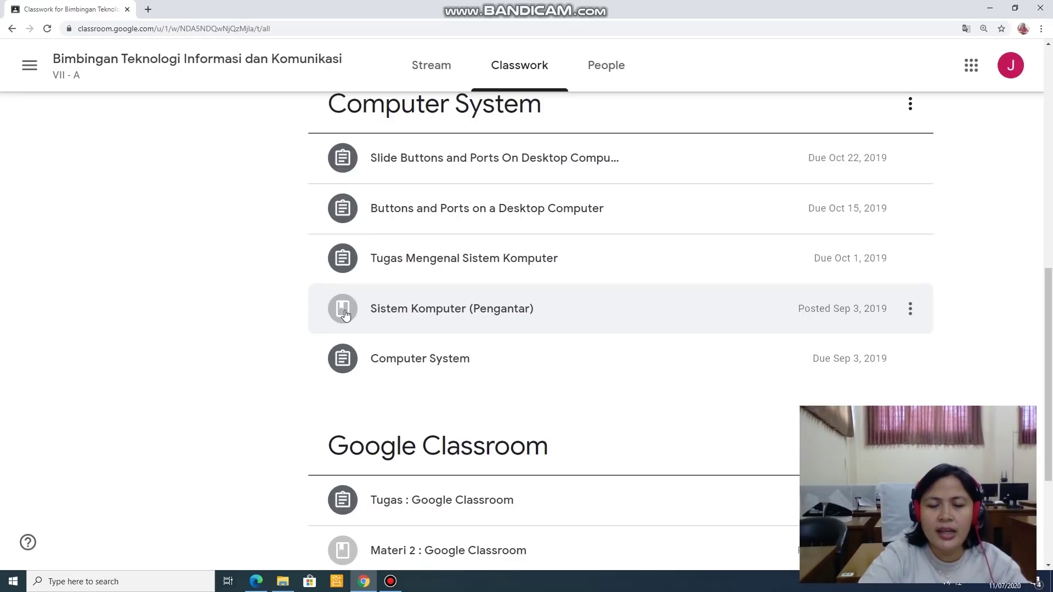
click(412, 320)
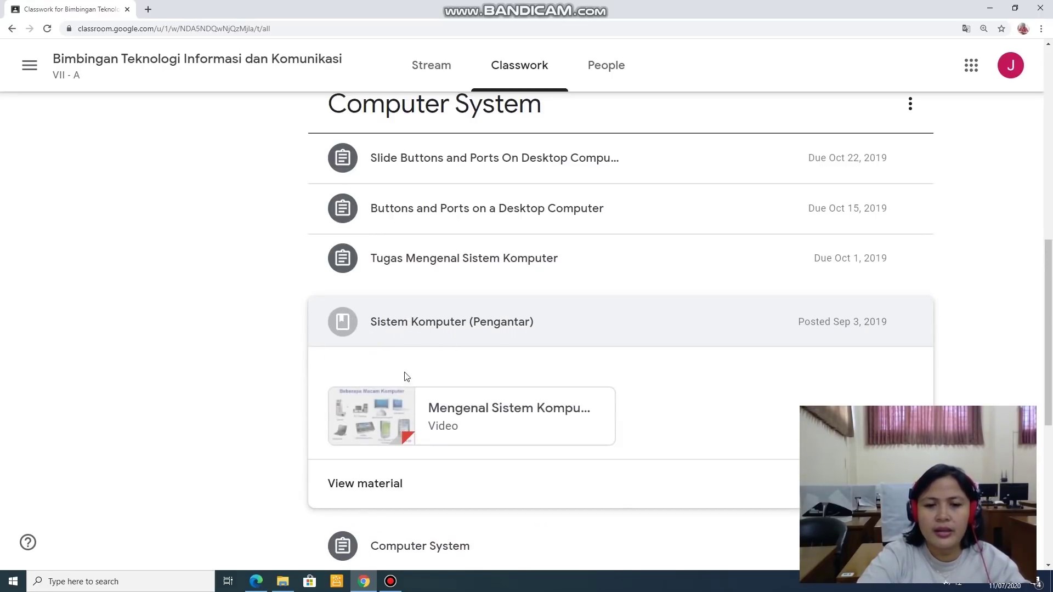
click(387, 483)
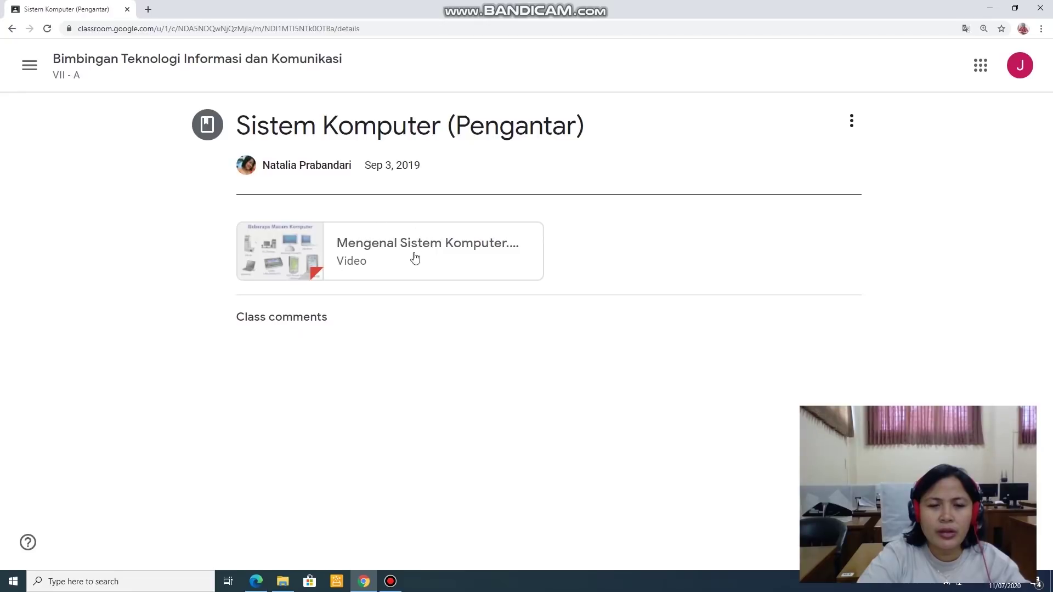
Step: Play the Mengenal Sistem Komputer.mp4 video with volume raised, pausing it at 0:28
click(353, 260)
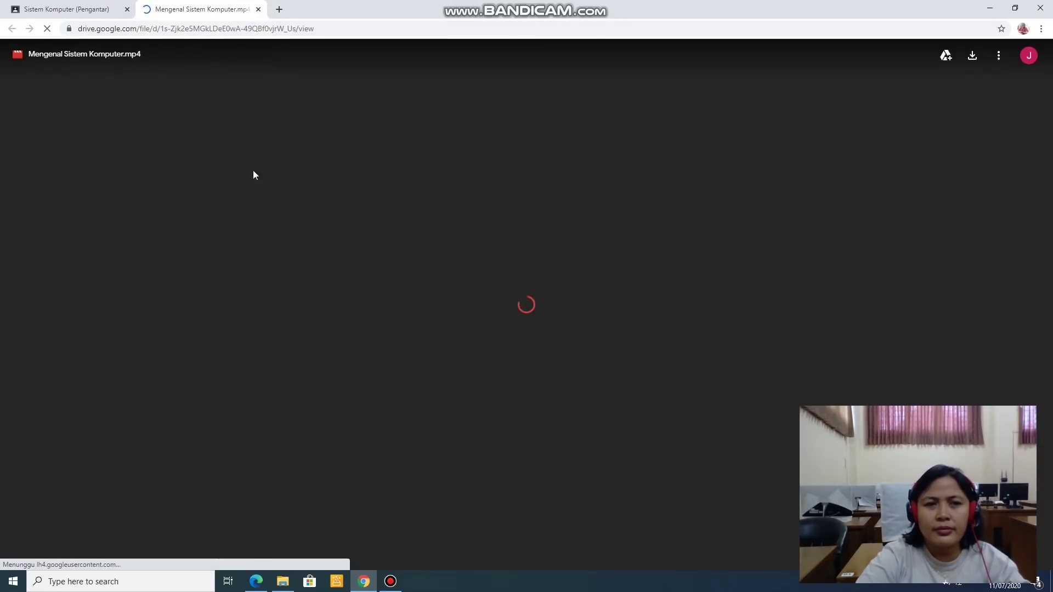
click(525, 307)
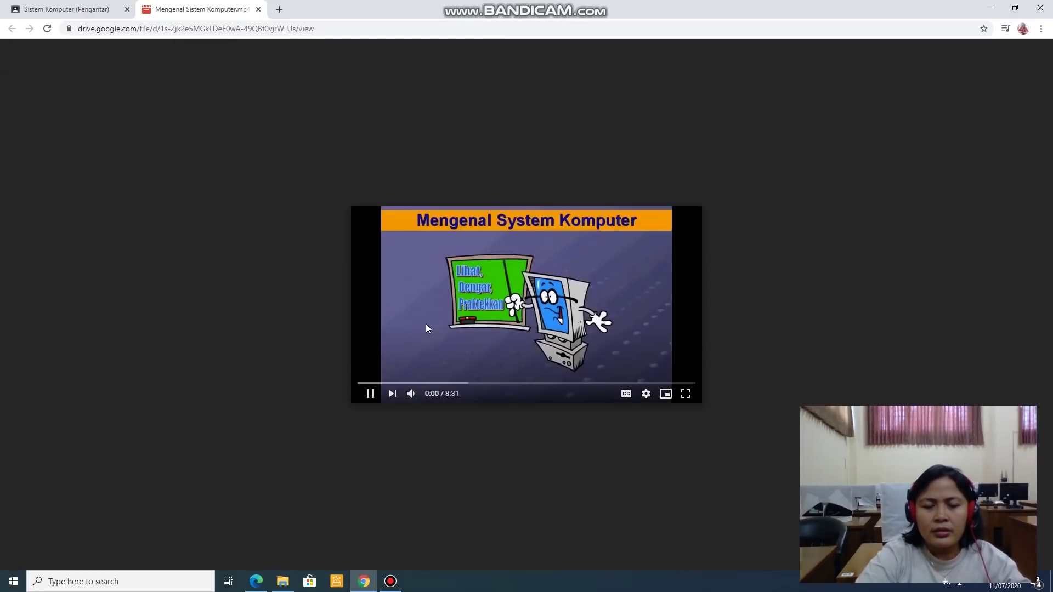
mouse_move(430, 400)
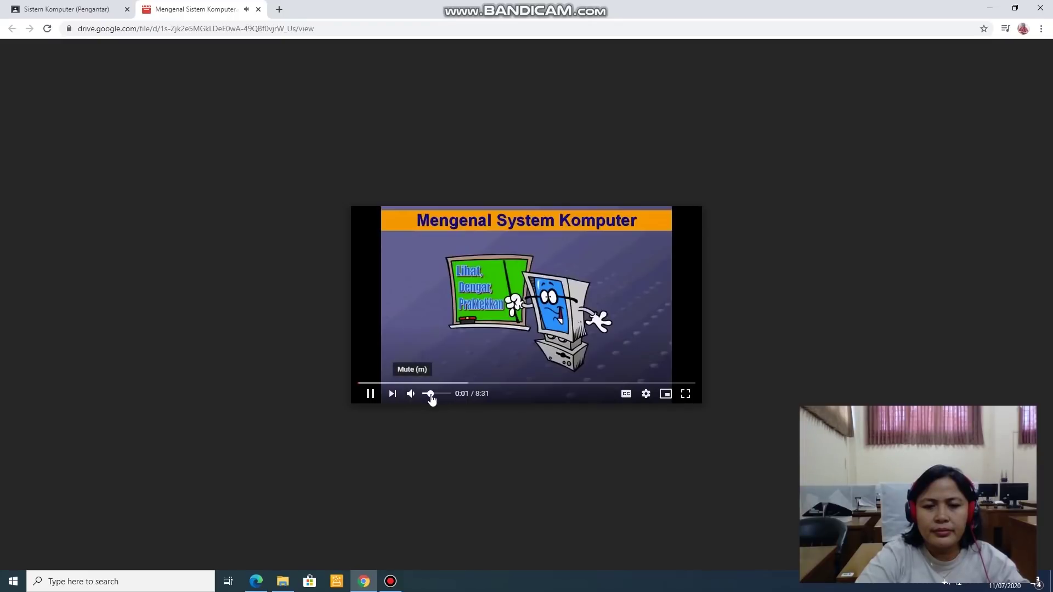
drag(430, 399, 444, 399)
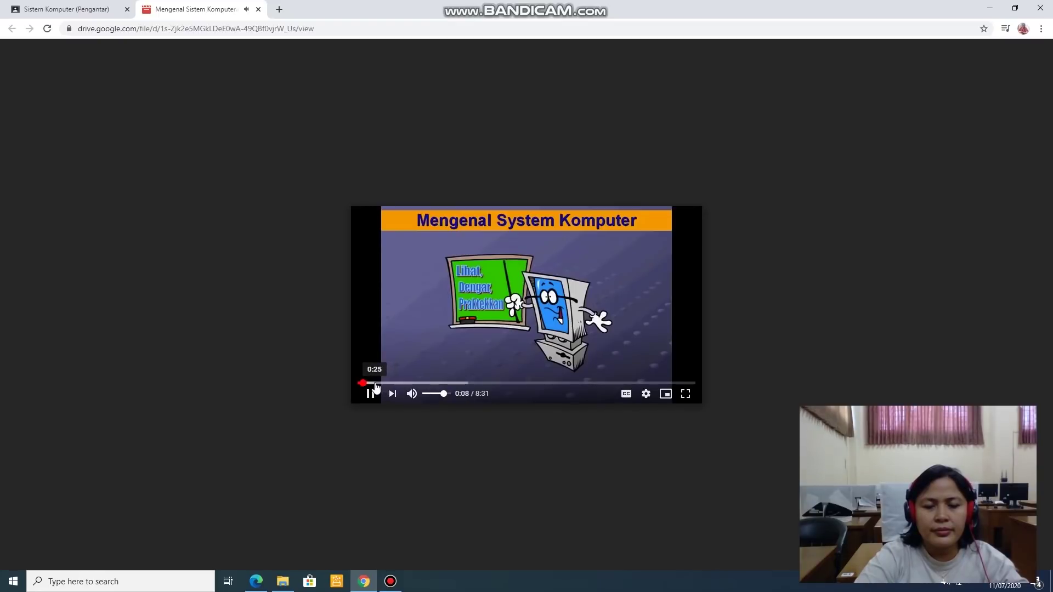
click(375, 384)
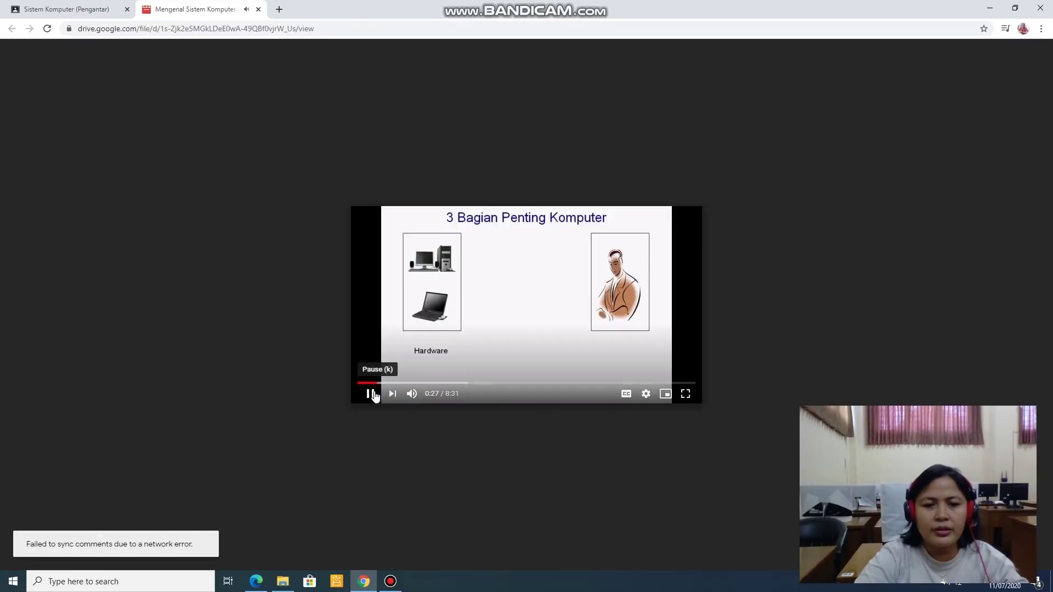
click(372, 395)
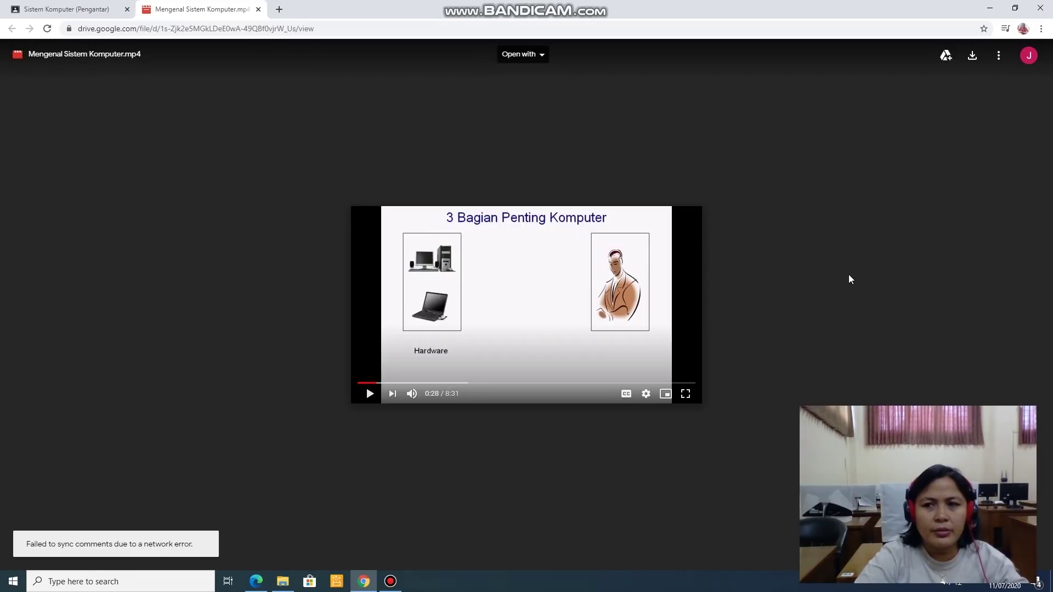
Step: Close the video tab, go to the Classwork page and collapse the Sistem Komputer (Pengantar) material
click(258, 9)
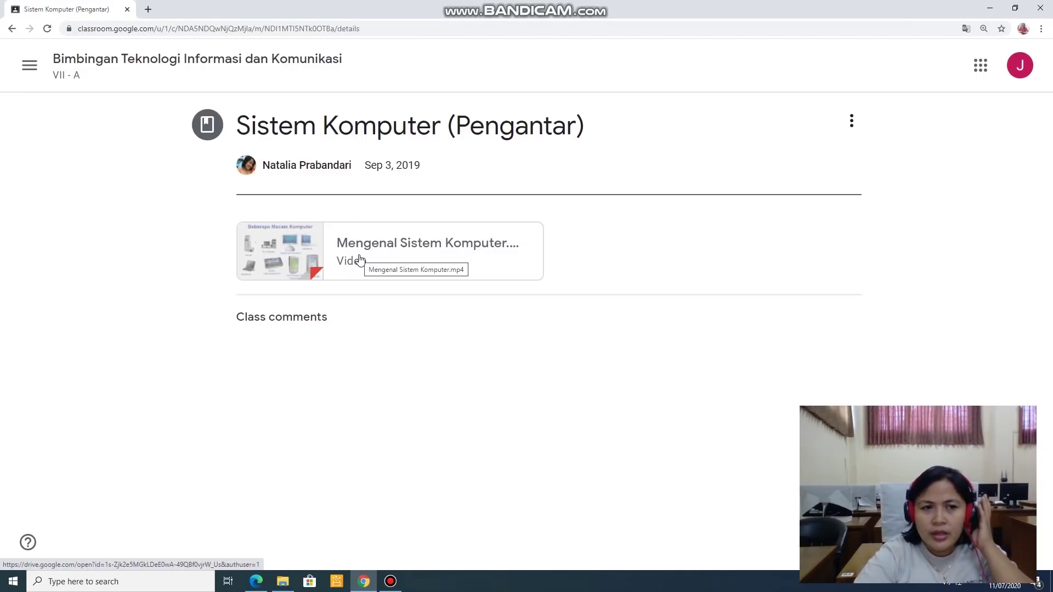
click(77, 70)
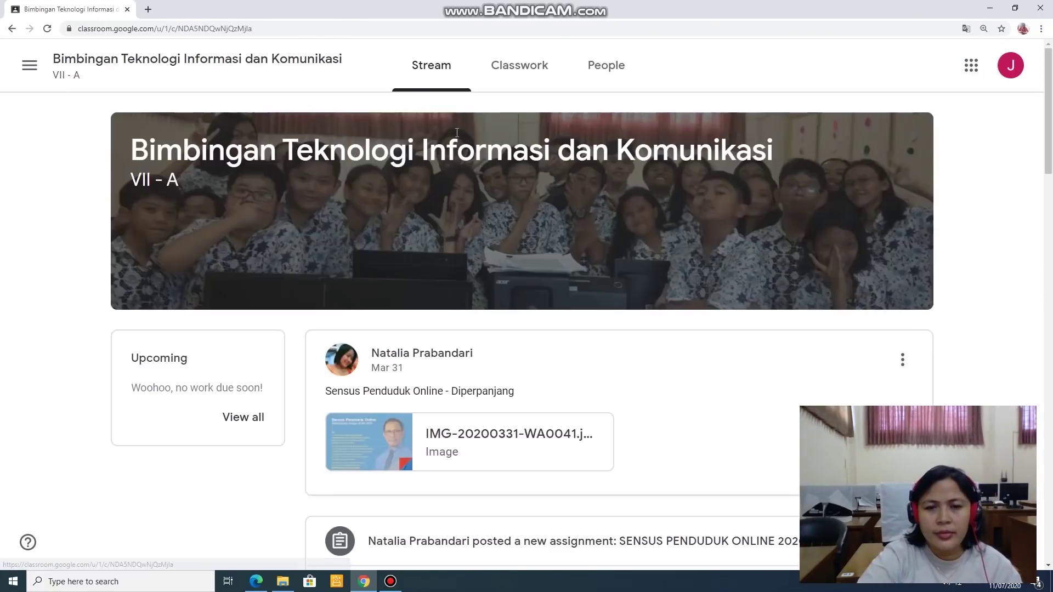
click(505, 71)
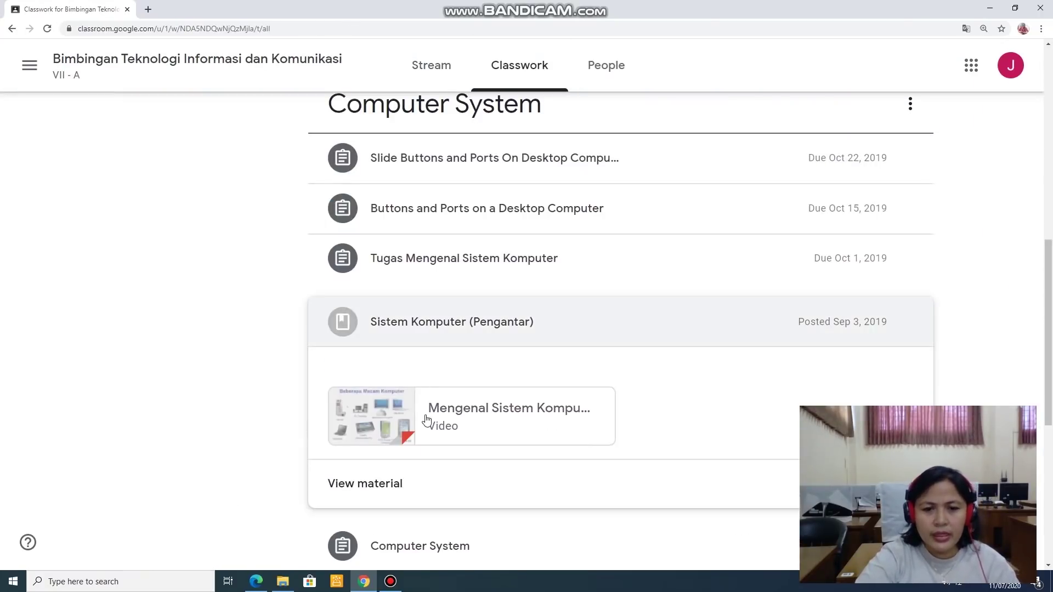
click(343, 333)
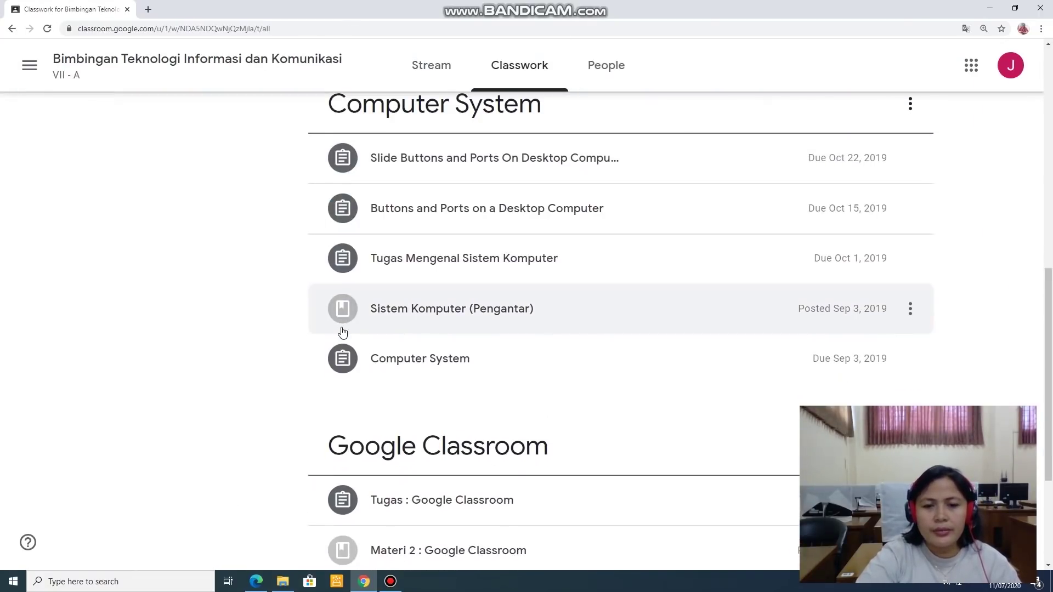
Step: Scroll the Classwork list back to the top, below SENSUS 2020, where HARDWARE shows
scroll(343, 329, down, 2)
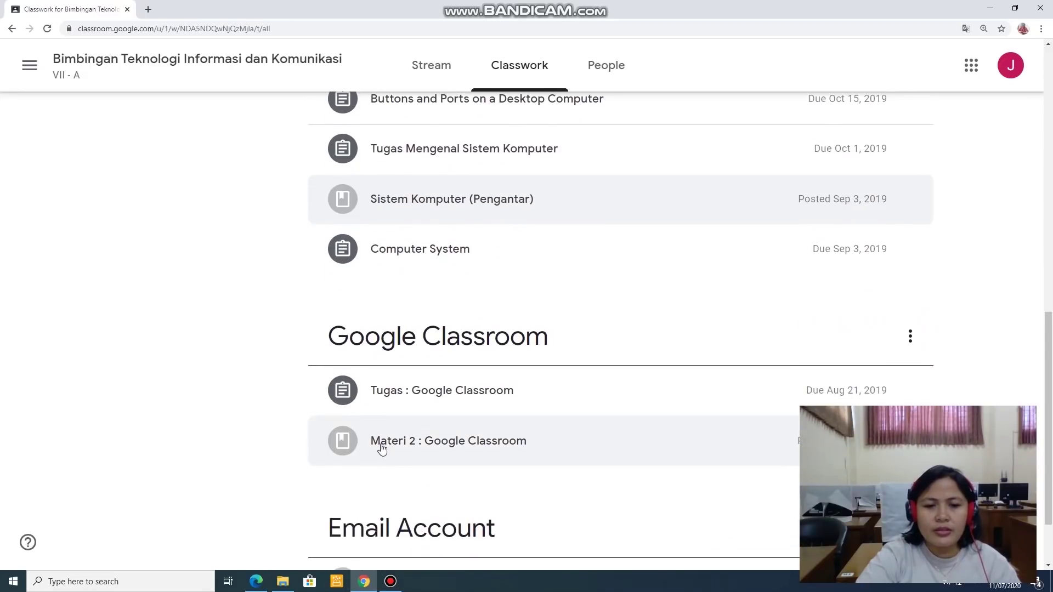
scroll(381, 447, down, 2)
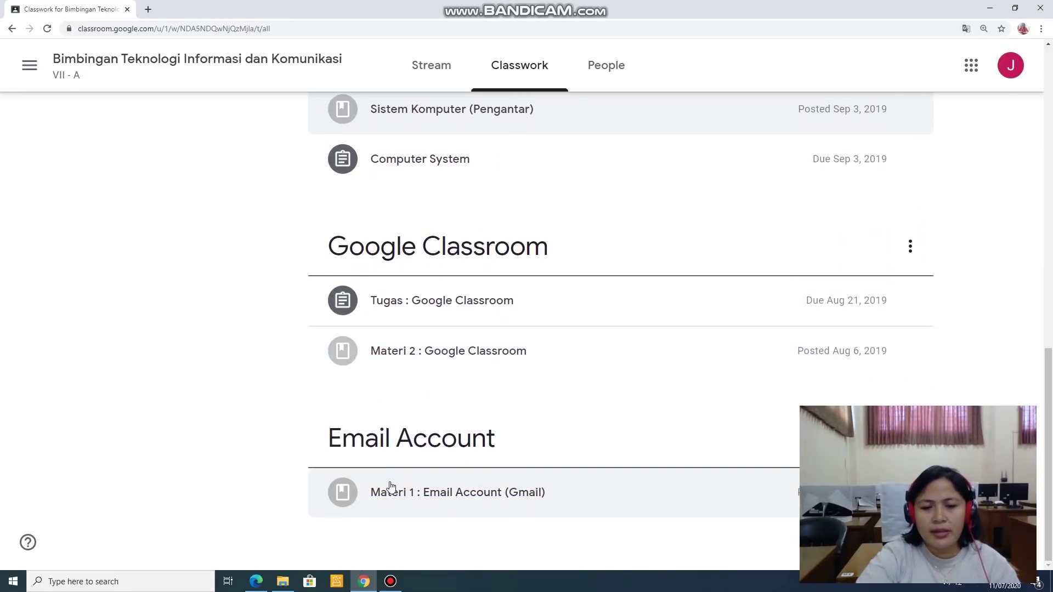
scroll(391, 485, up, 2)
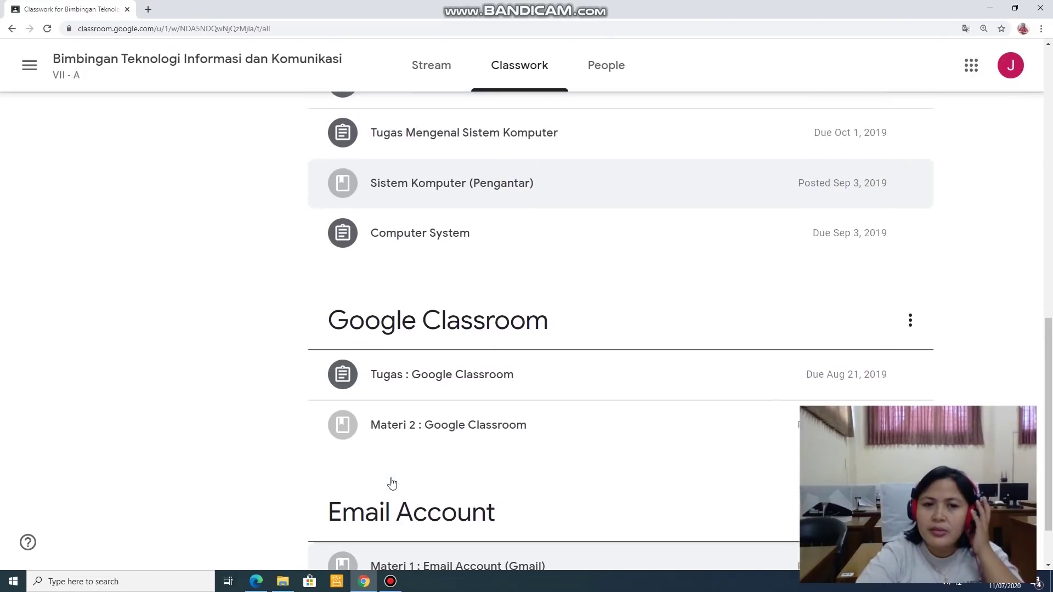
scroll(392, 483, up, 4)
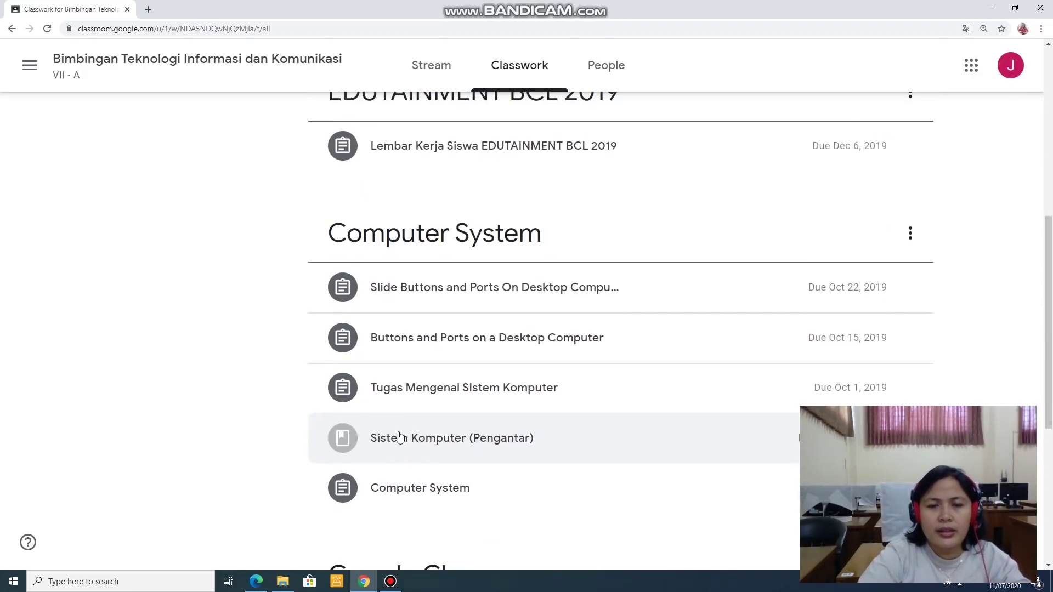
scroll(399, 436, up, 2)
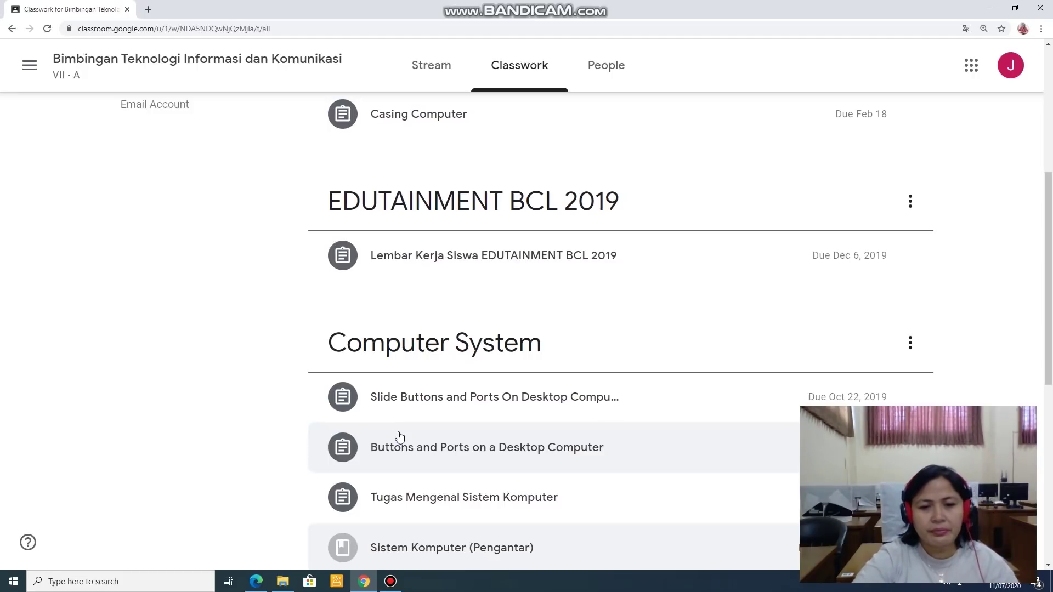
scroll(399, 436, up, 2)
scroll(399, 436, up, 2)
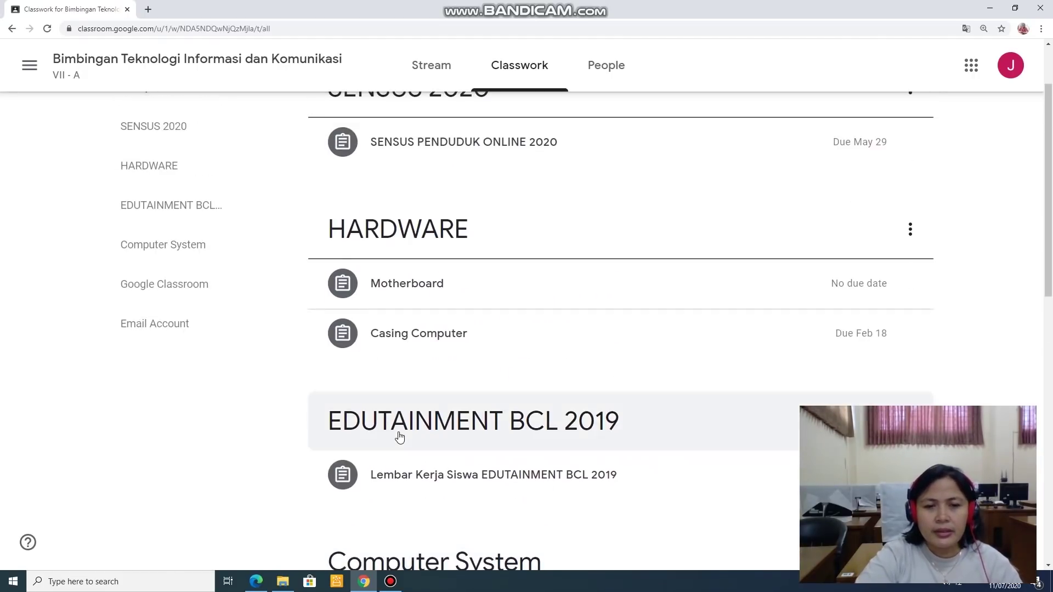
scroll(400, 436, up, 2)
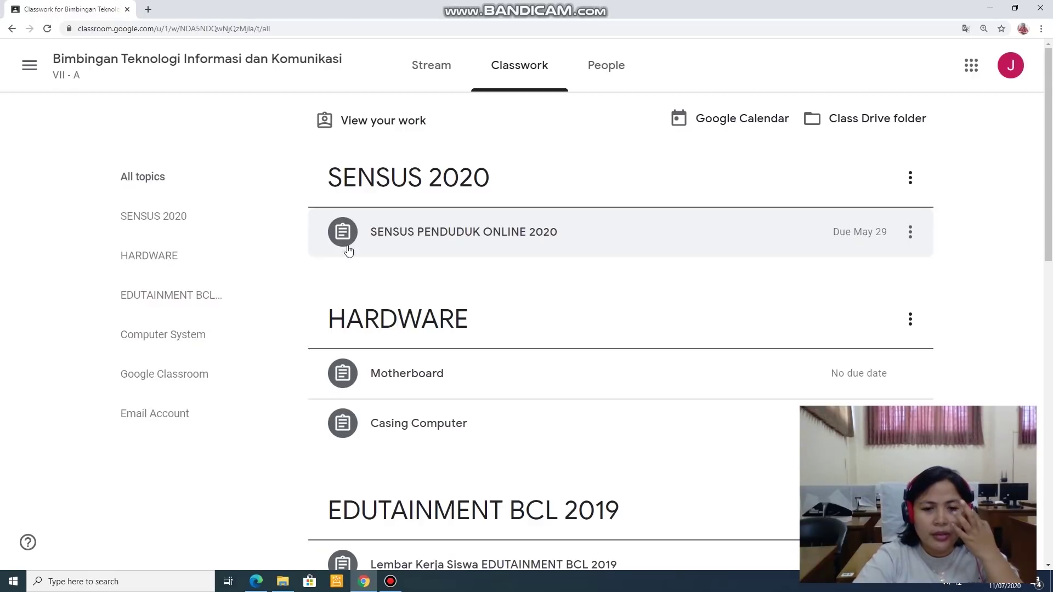
Step: Open the full Motherboard assignment page and dismiss the 'Talk with your teacher' tip
click(410, 387)
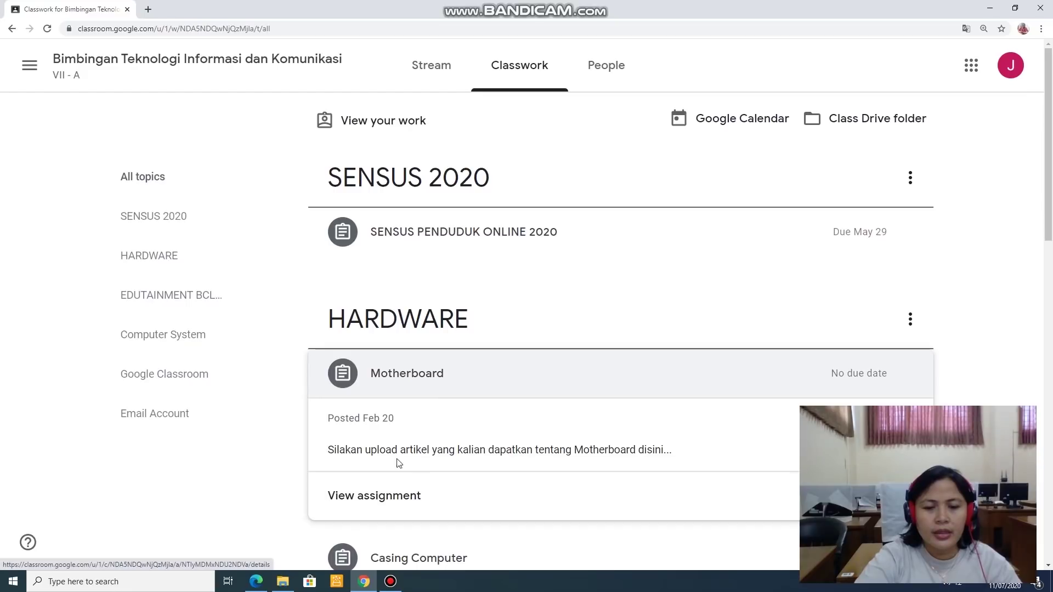
click(367, 497)
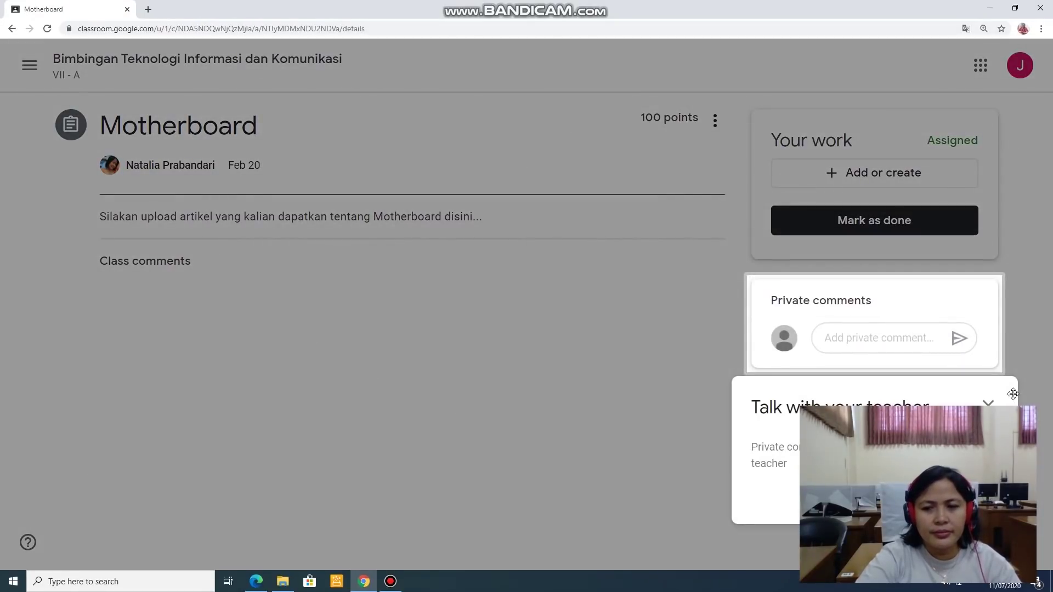
click(522, 405)
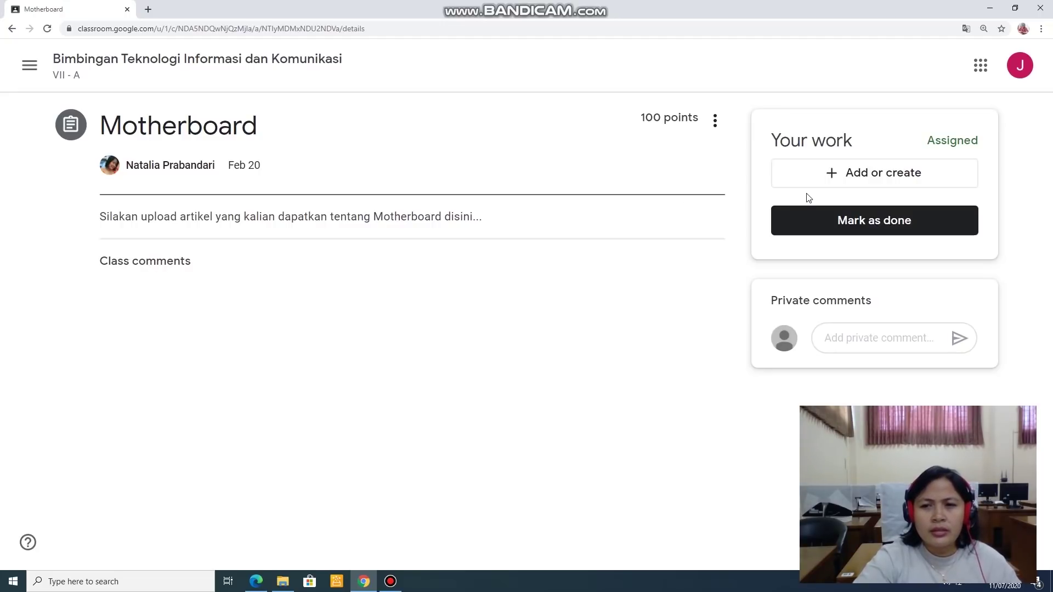
Step: Open the Add or create dropdown under Your work on the Motherboard assignment
click(844, 335)
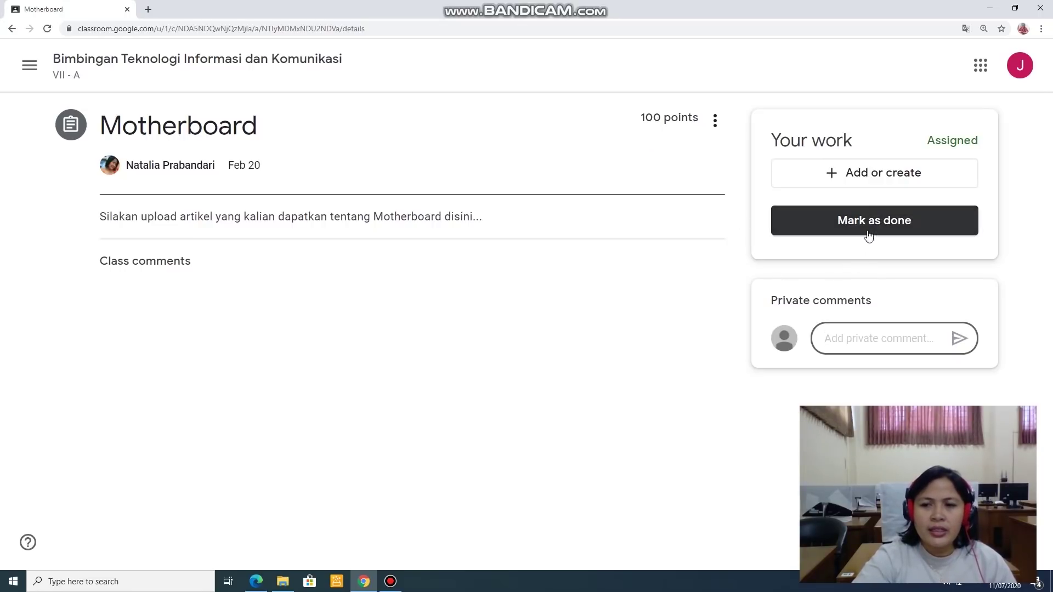
click(876, 177)
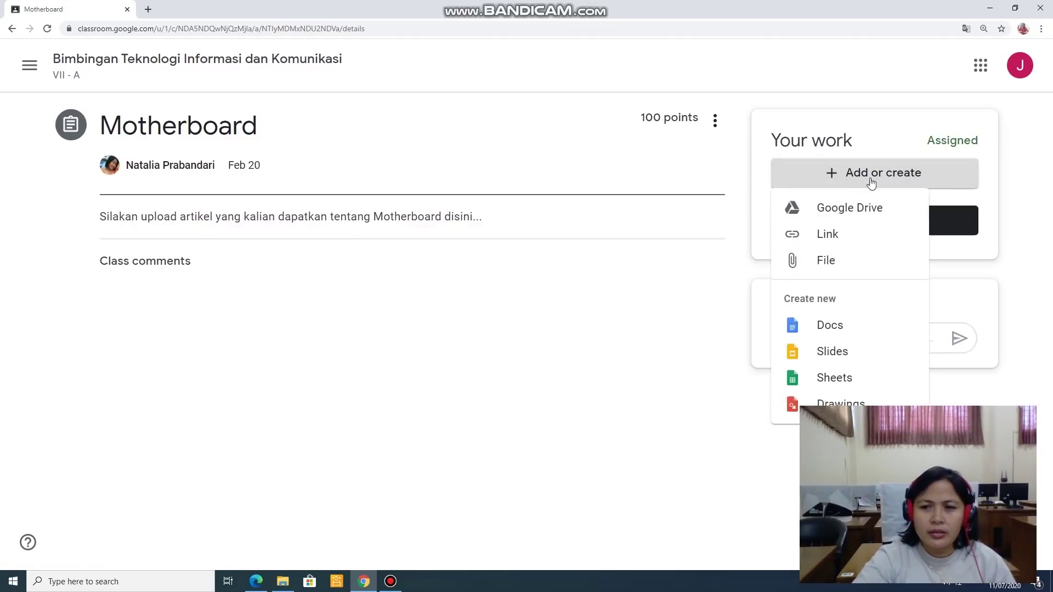
click(874, 166)
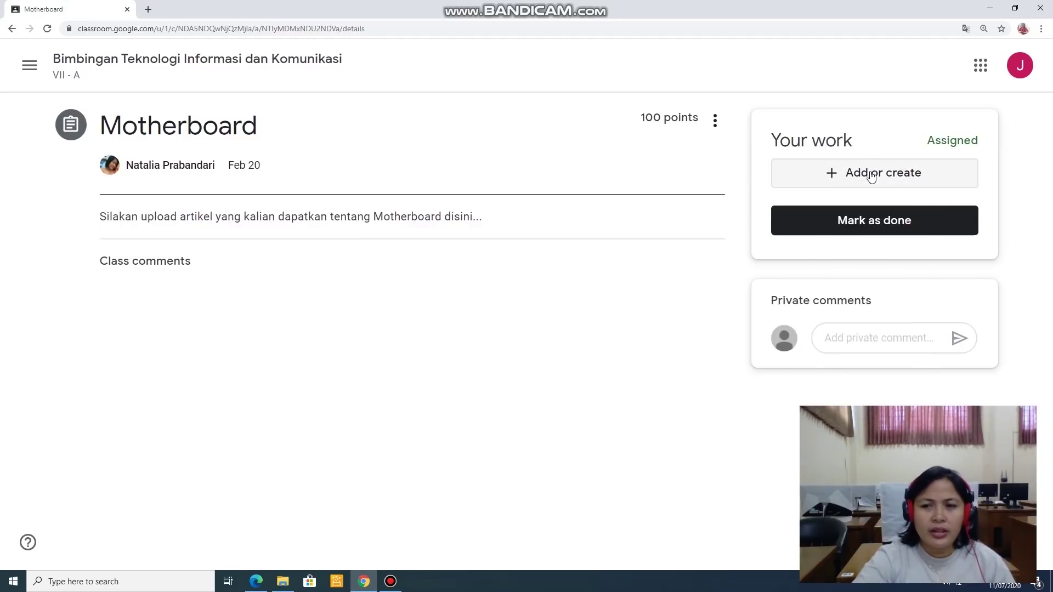
click(872, 176)
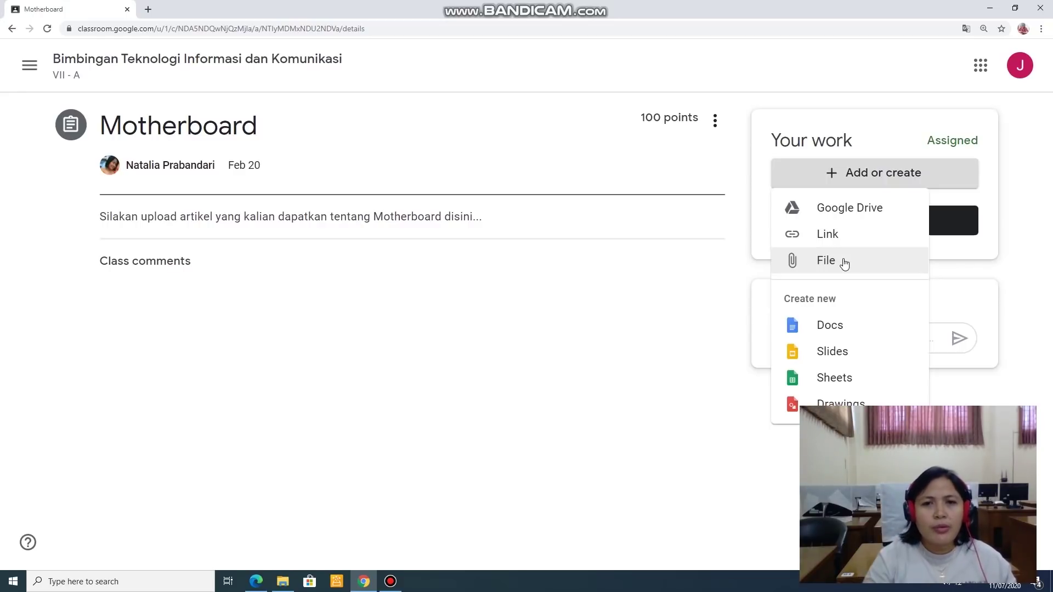
Step: Choose File and select Data Kode Classroom.xlsx from Downloads for upload
click(844, 261)
click(510, 326)
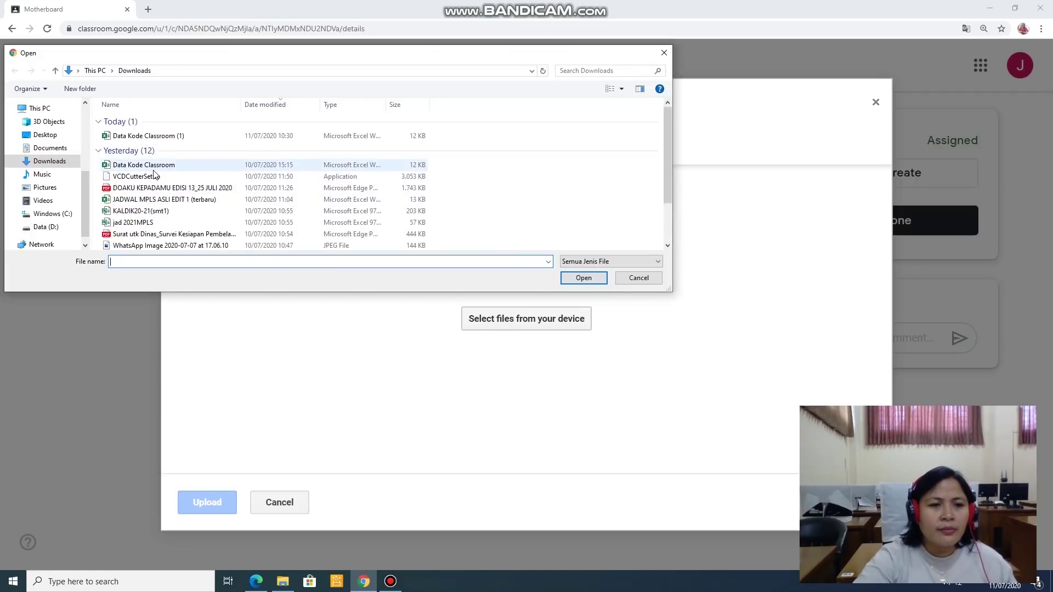
click(155, 168)
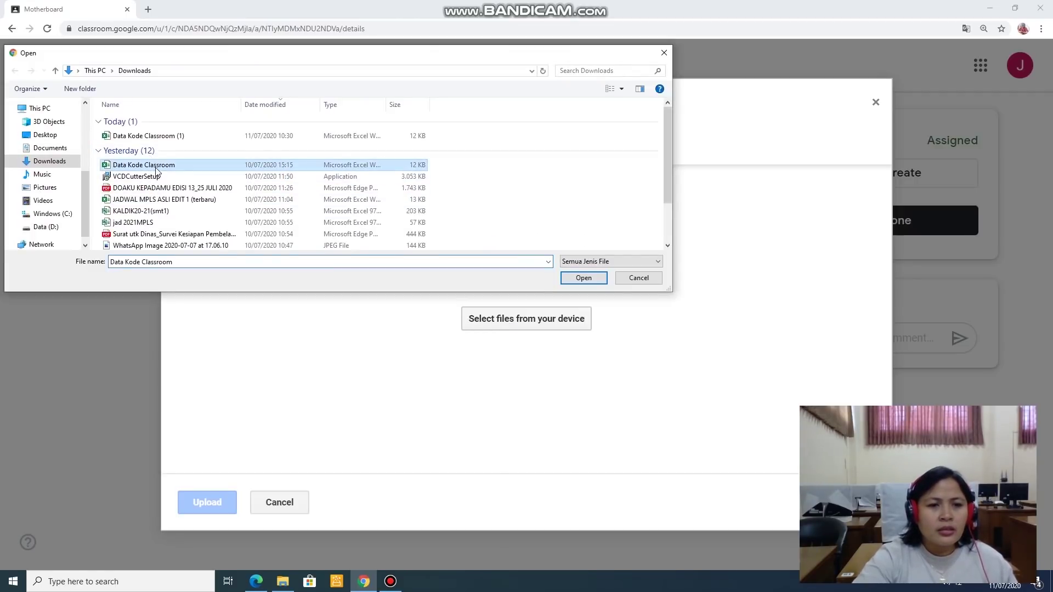
click(593, 278)
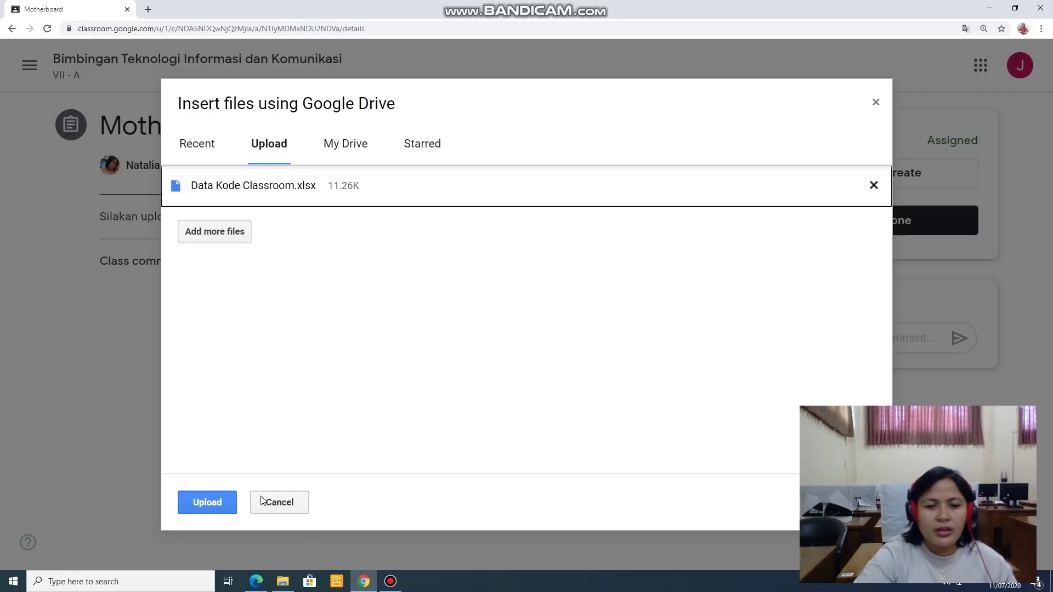
Step: Upload Data Kode Classroom.xlsx to Your work and close the 'Turn it in' reminder
click(225, 504)
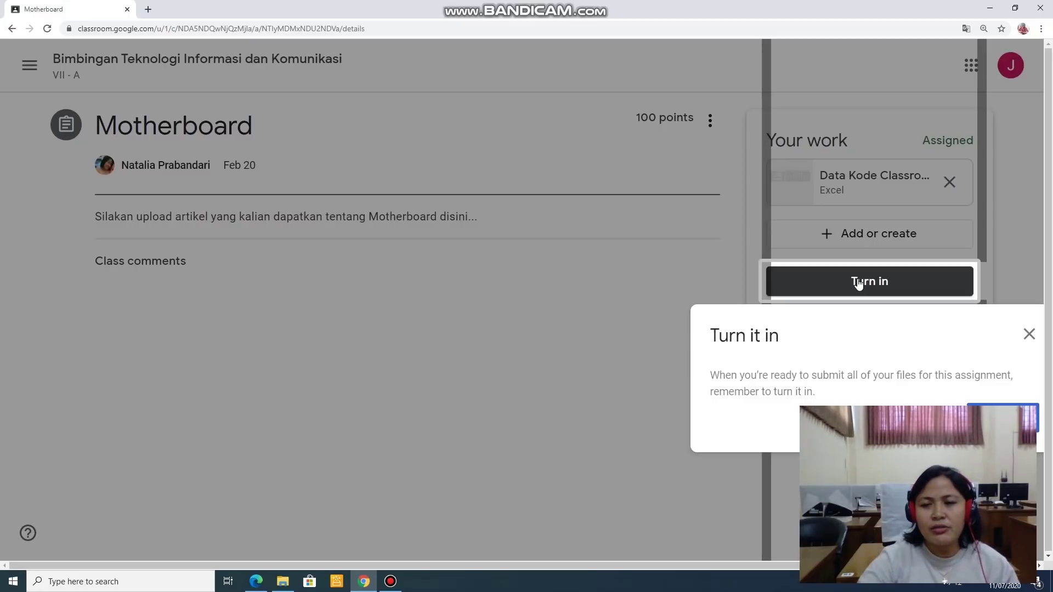
click(1029, 336)
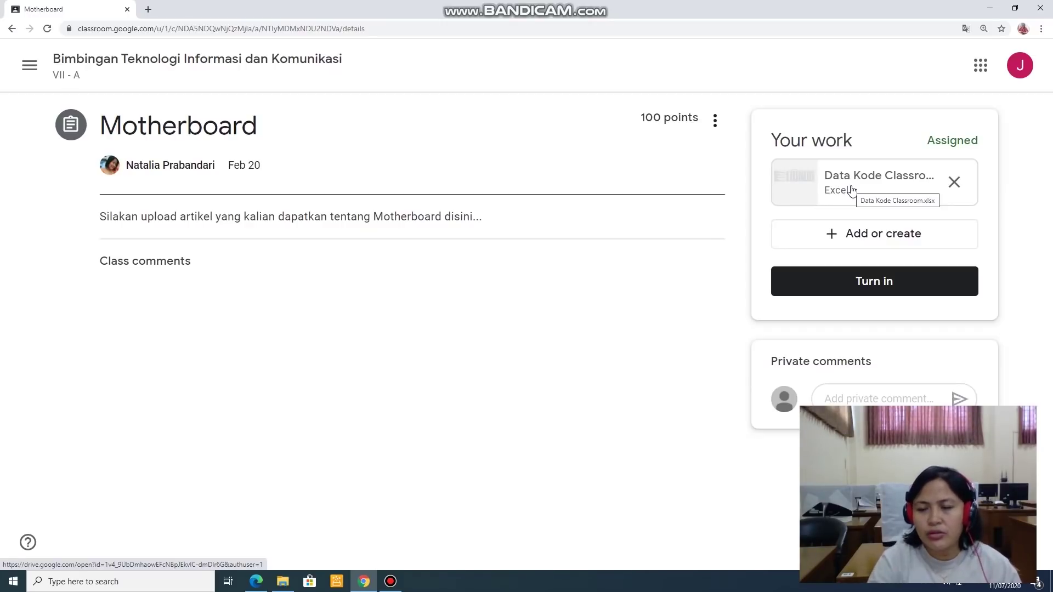
Step: Create a new Google Slides file under Your work and open it in a new tab
click(869, 235)
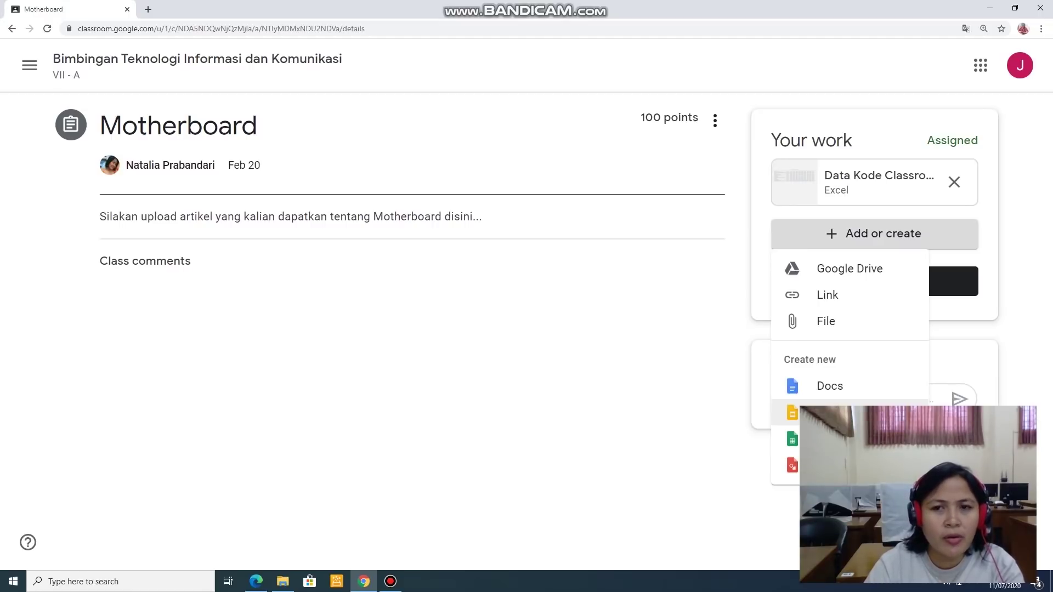
click(833, 412)
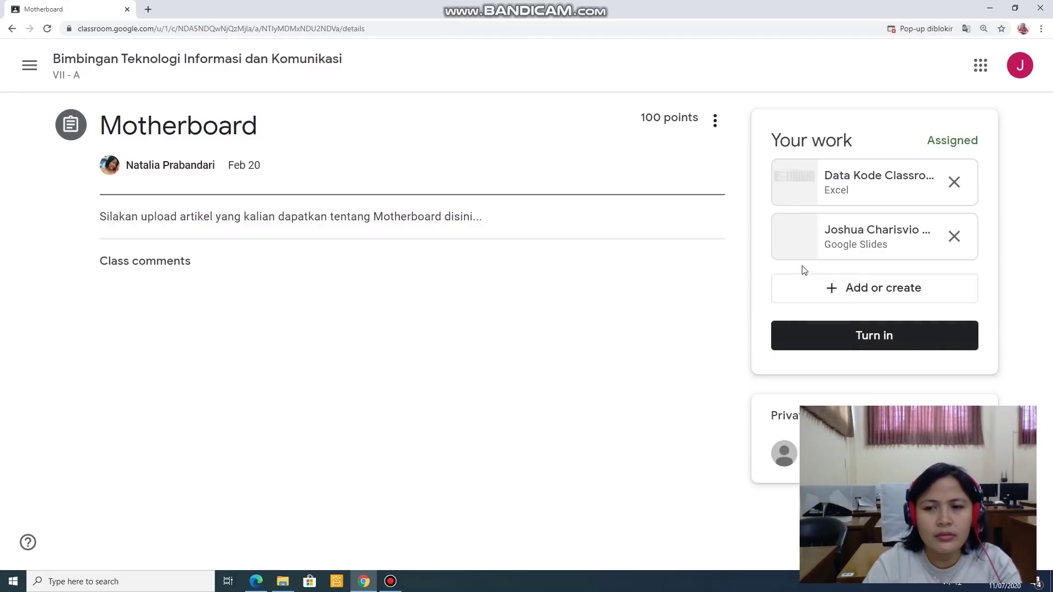
click(795, 245)
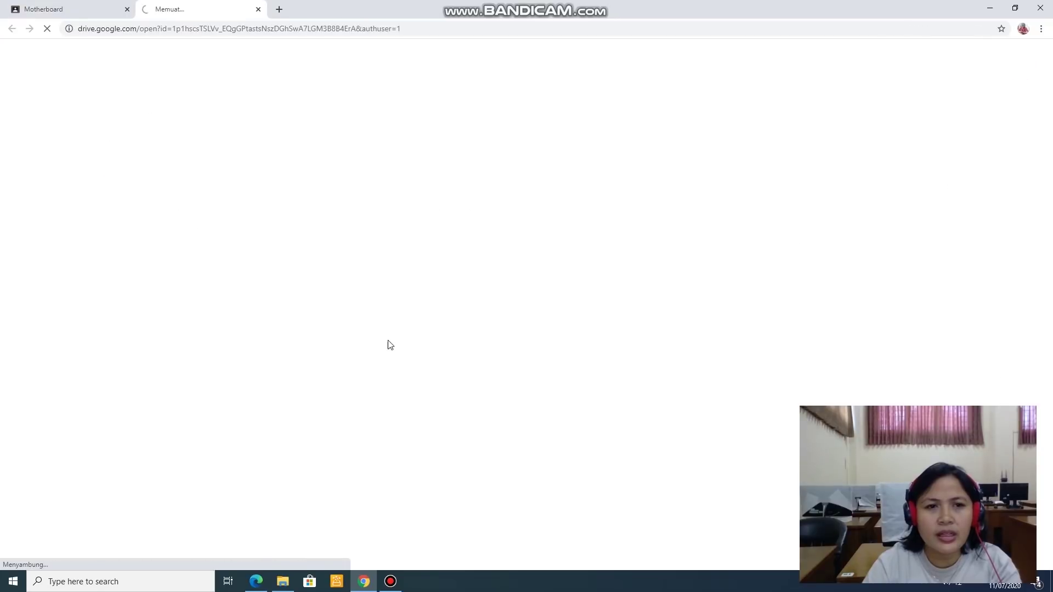
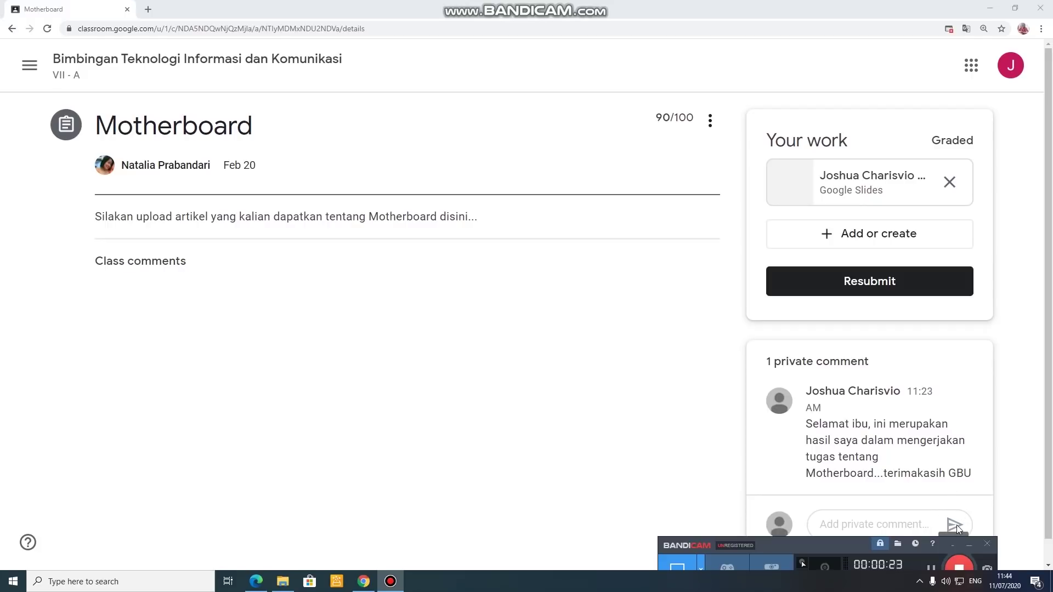
Step: Review the Motherboard assignment's 90/100 grade, Slides attachment and private comment, then return to the Stream
scroll(957, 524, down, 1)
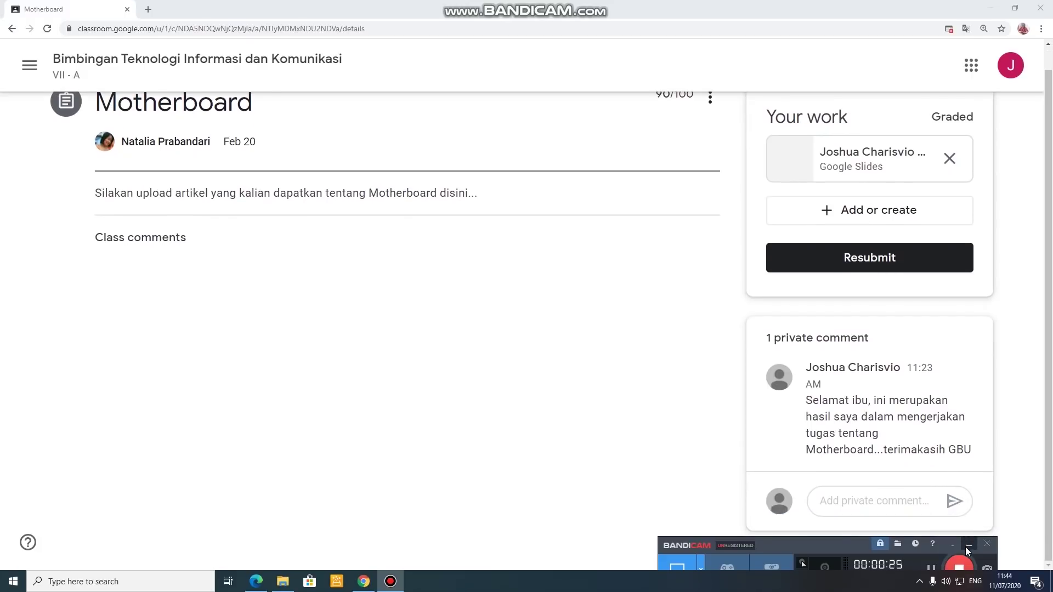
click(968, 545)
scroll(950, 493, up, 1)
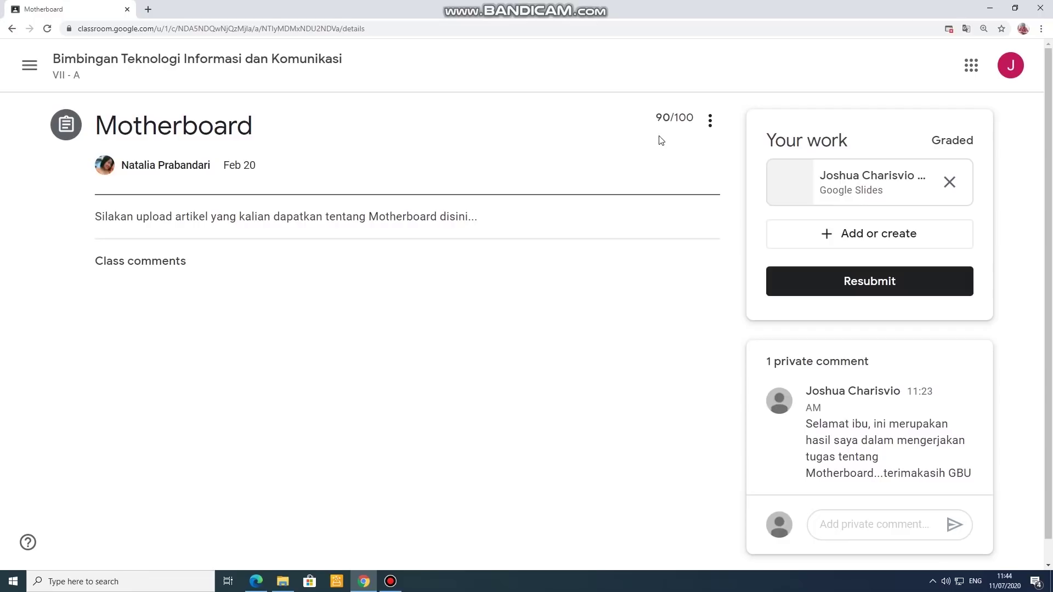
click(215, 61)
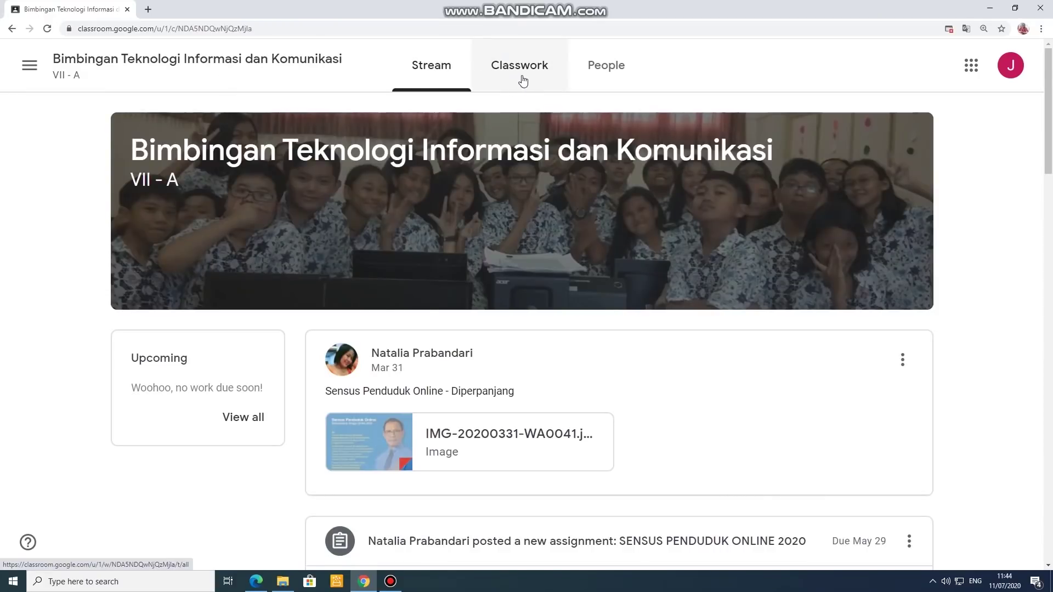
Step: Browse the Classwork topics and View your work, then return to the Stream
click(522, 79)
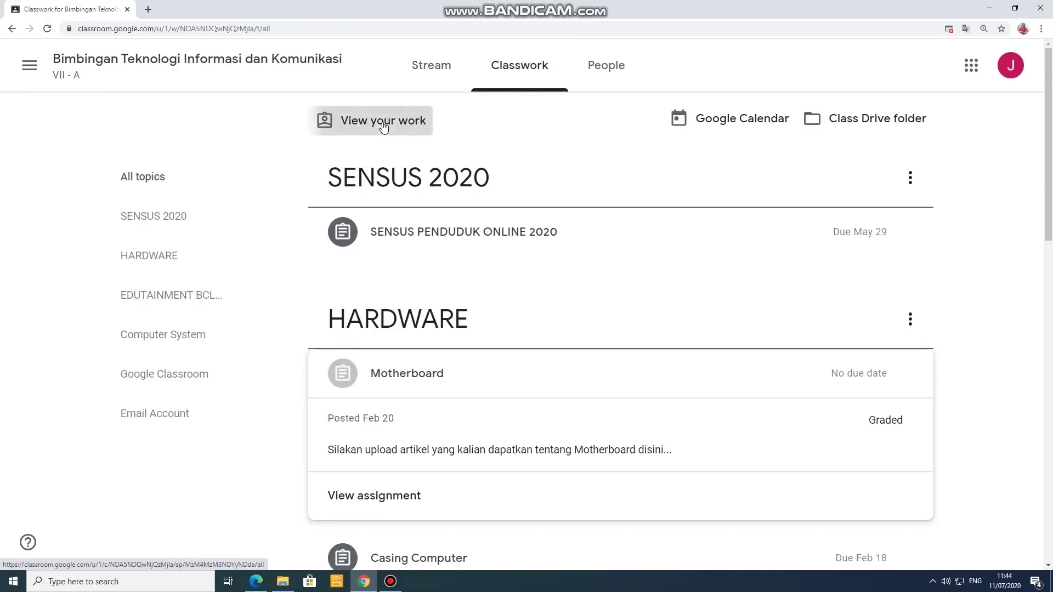
click(382, 122)
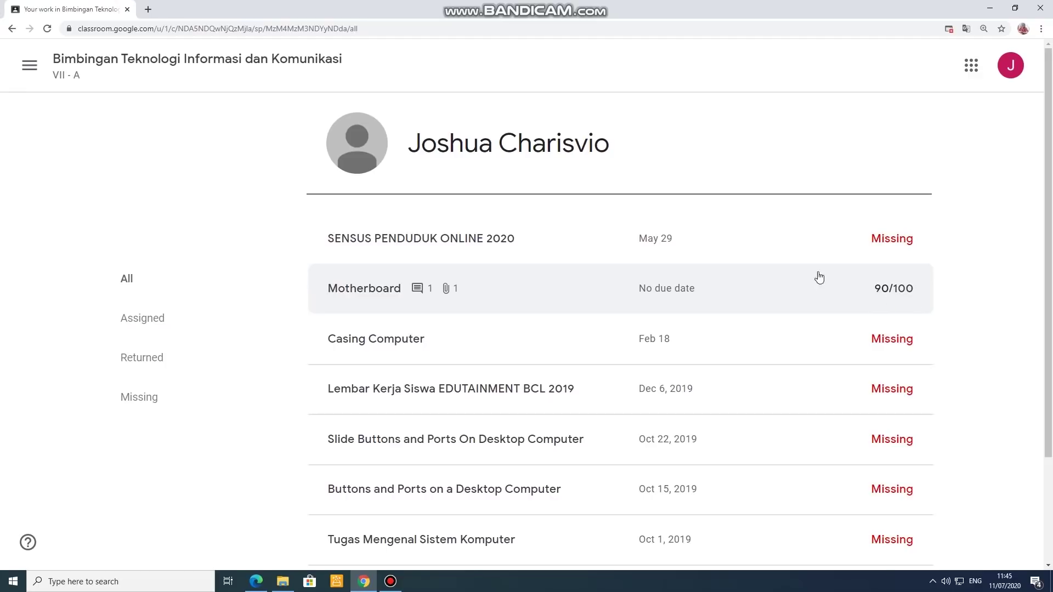
click(131, 70)
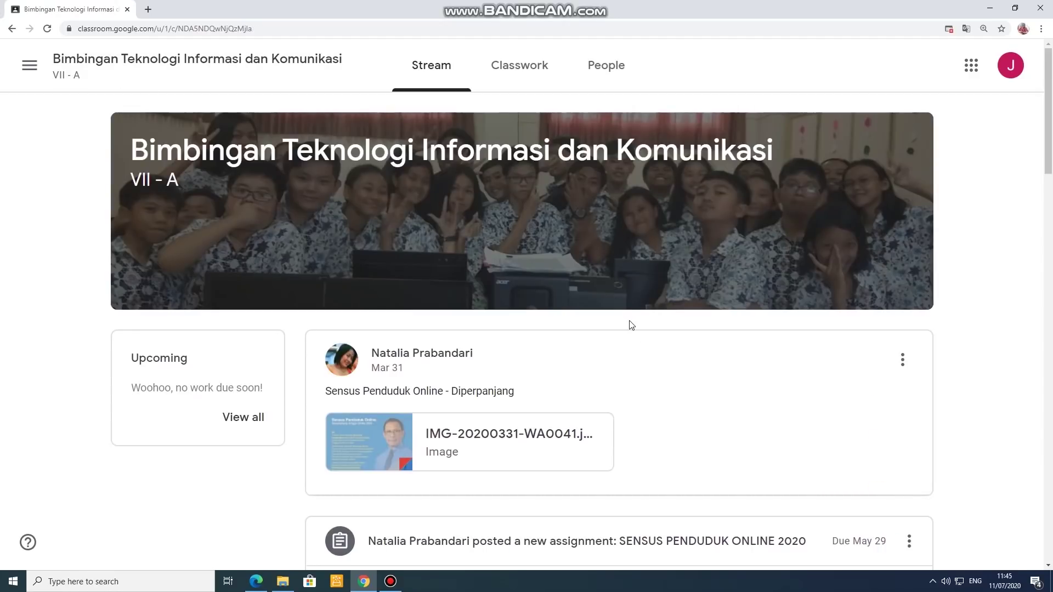
Step: Revisit Classwork and your work list, then show the People tab with 1 teacher and 32 classmates
click(505, 66)
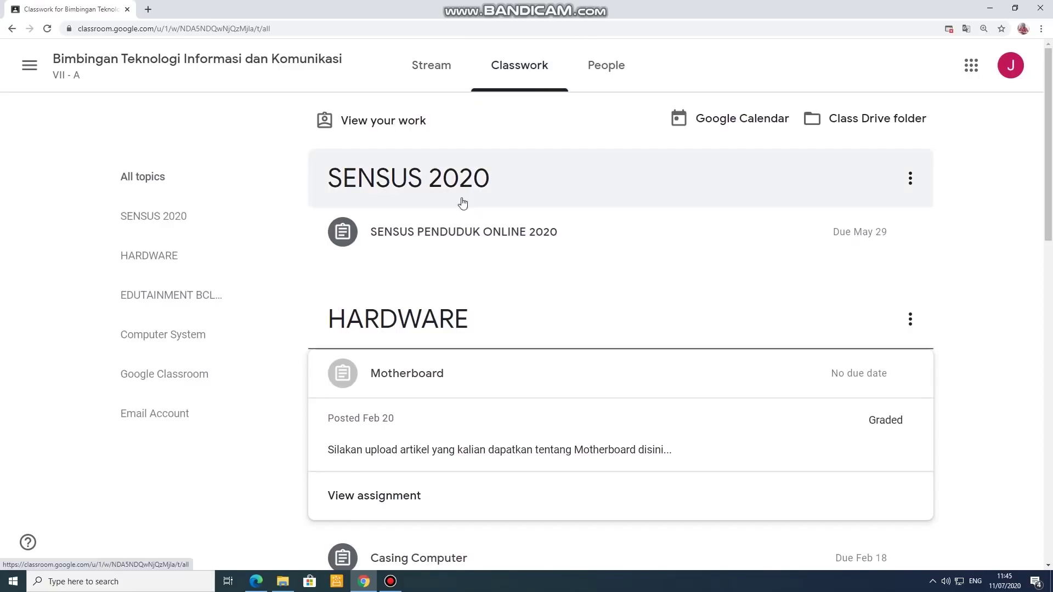
click(392, 377)
click(329, 121)
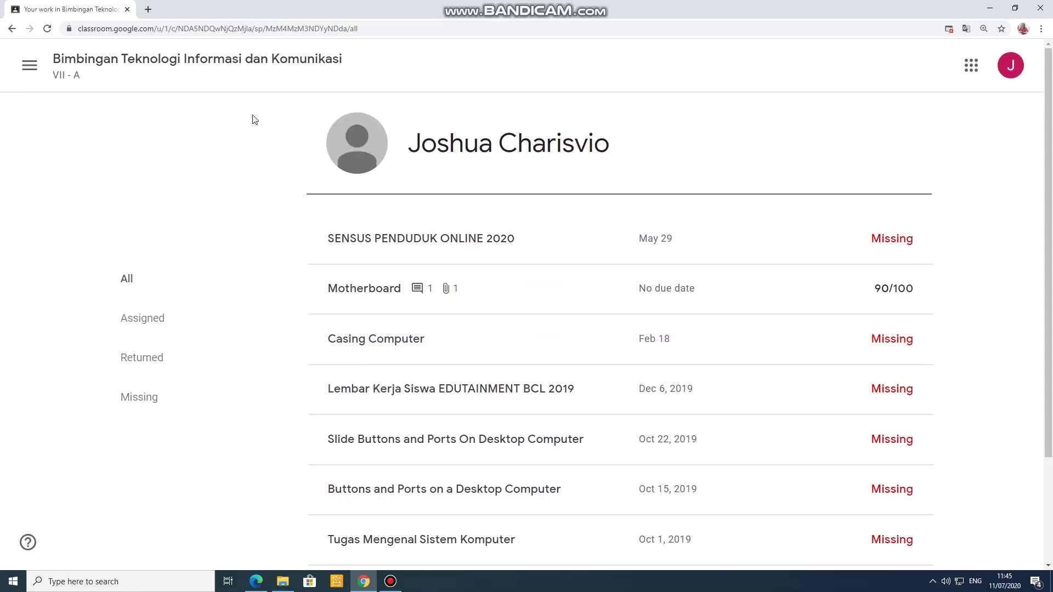
click(152, 65)
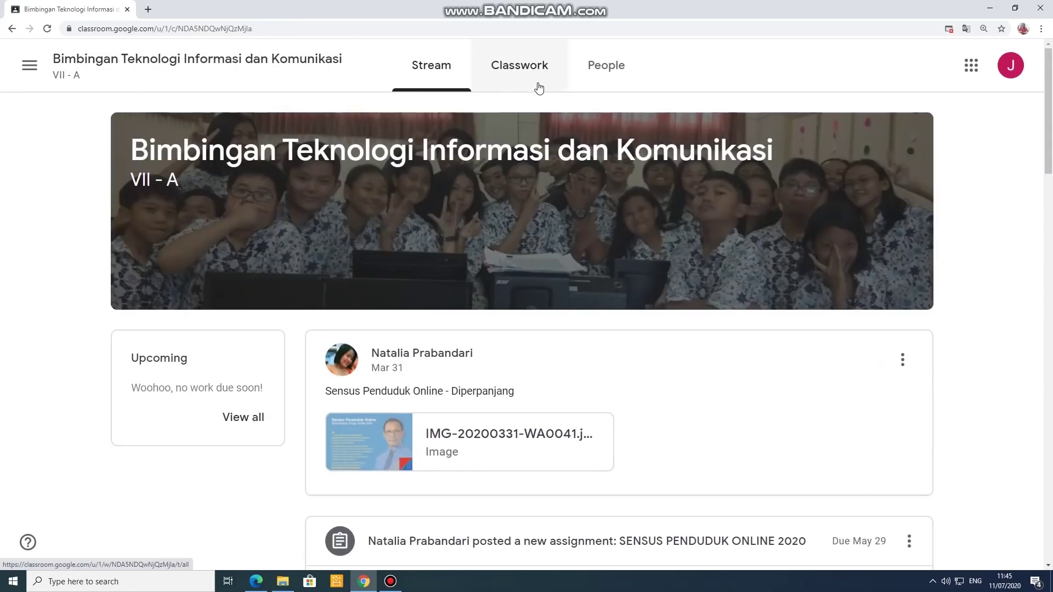
click(592, 82)
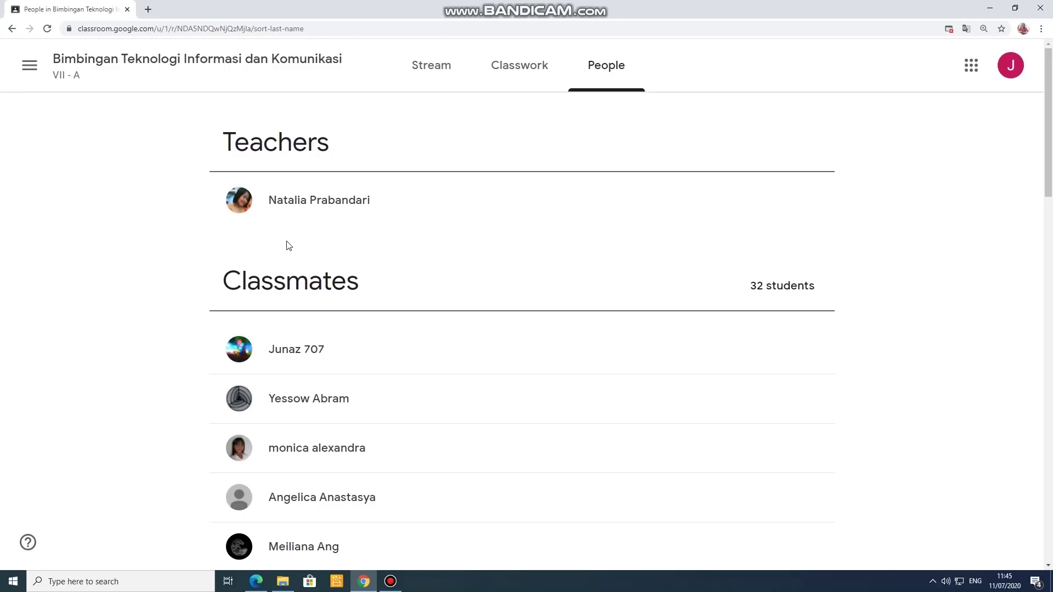
scroll(289, 246, down, 2)
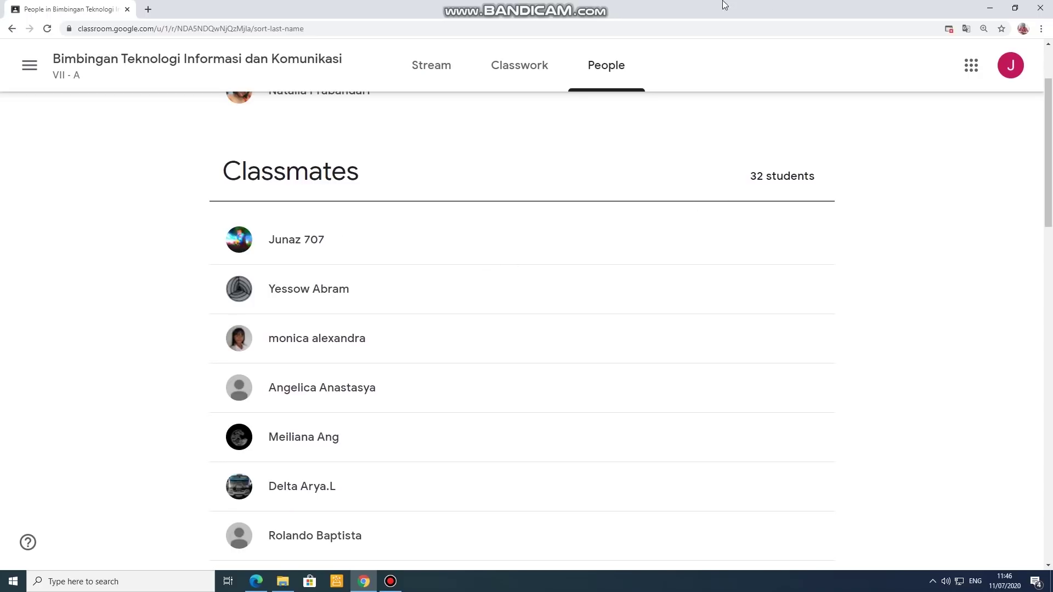
scroll(479, 287, down, 2)
scroll(383, 283, up, 1)
scroll(386, 284, up, 1)
Step: Go to Manage your Google Account and its Personal info section
click(1018, 72)
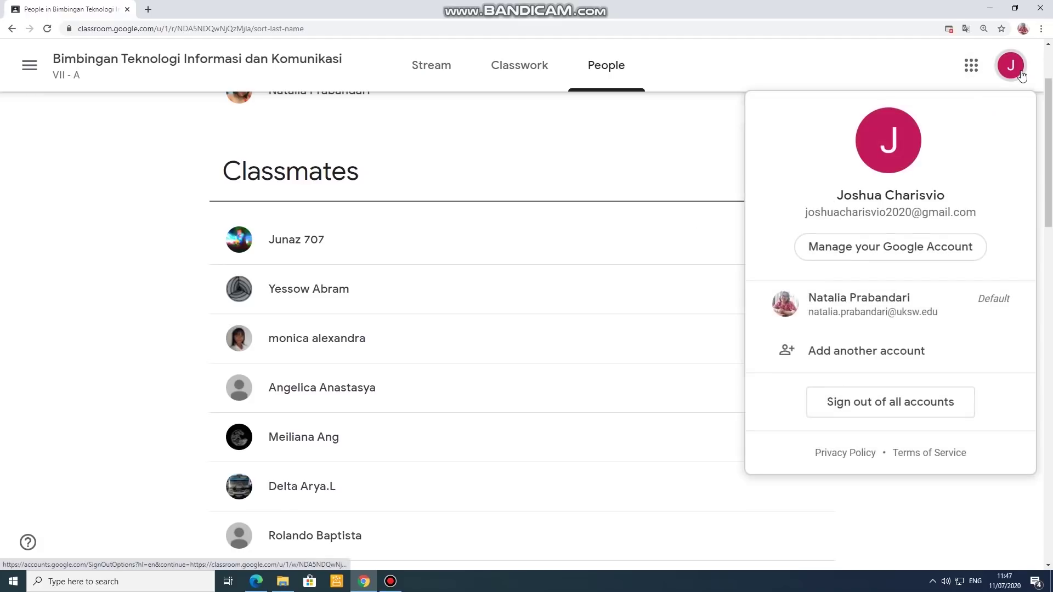
click(927, 249)
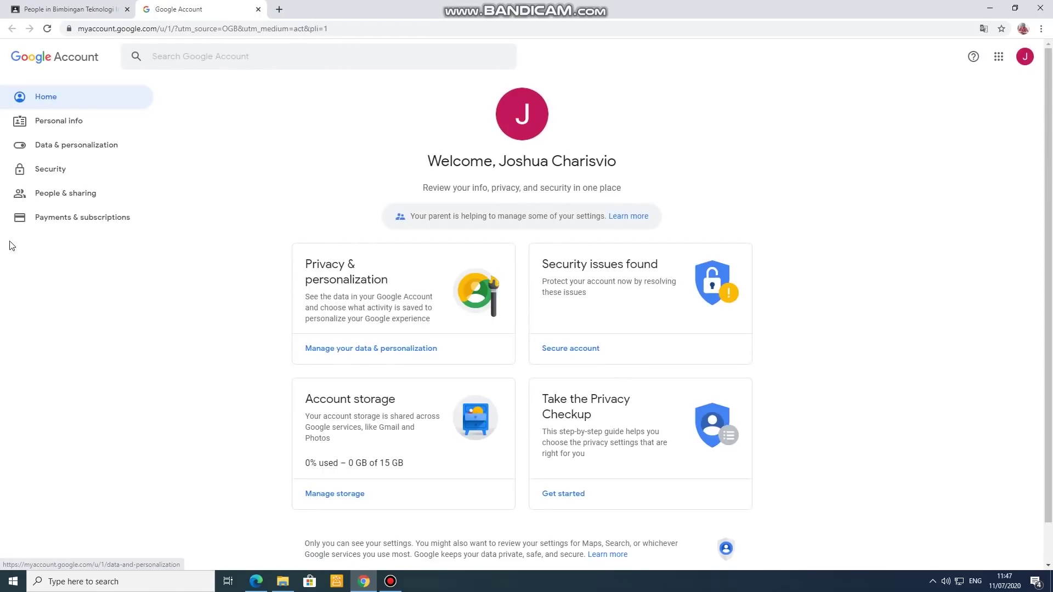
click(83, 121)
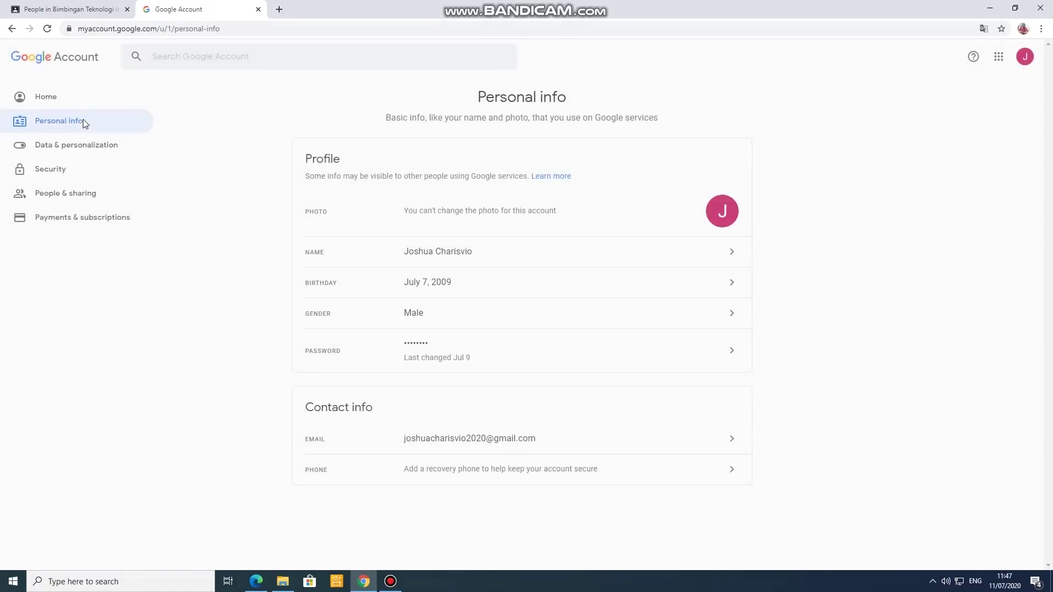
Step: Start editing the account Name and verify identity with the account password
click(704, 257)
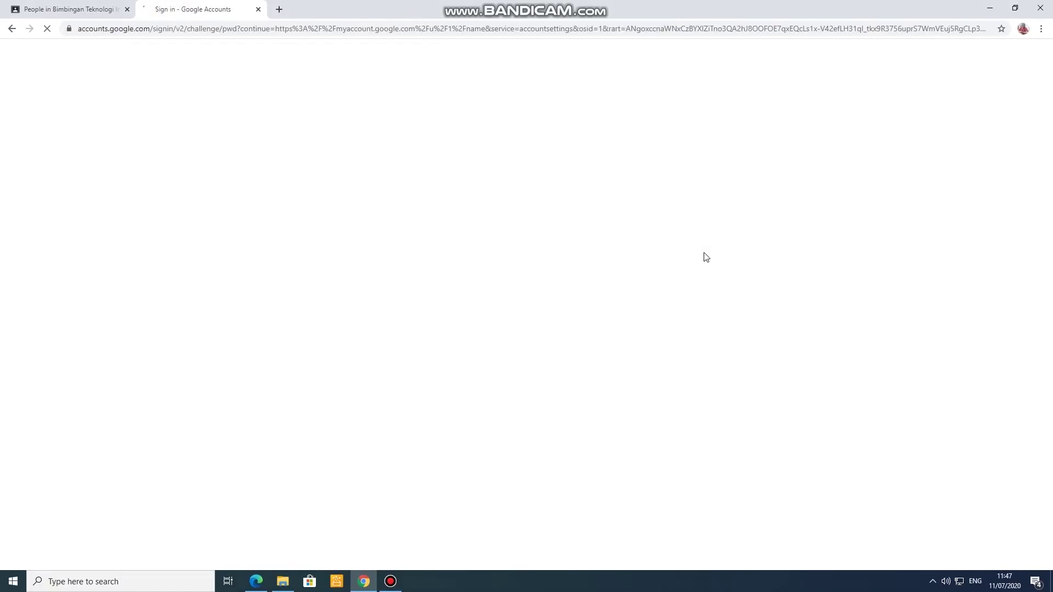
click(511, 304)
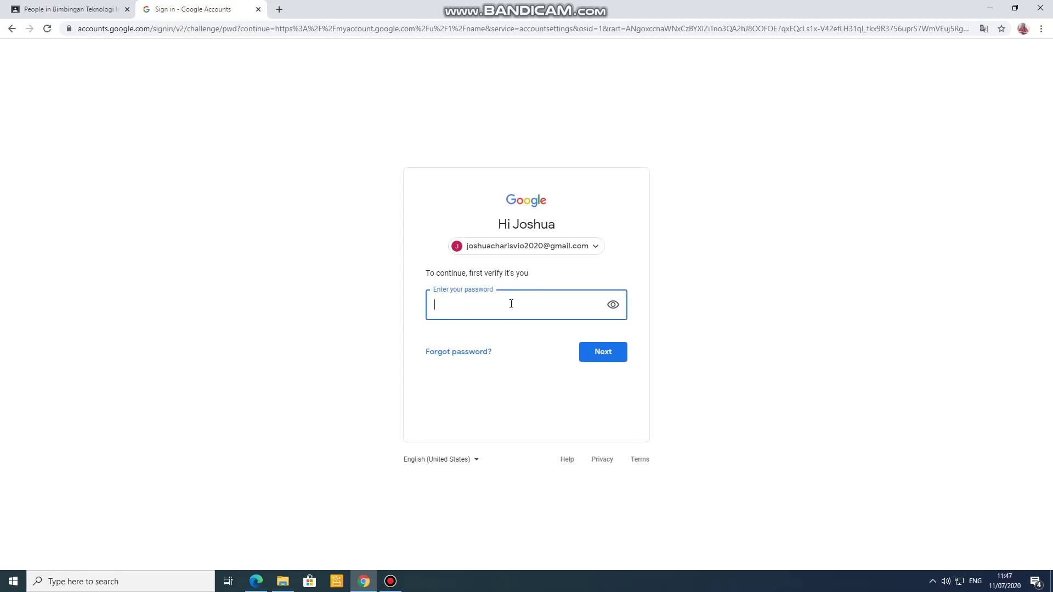
text(•)
click(615, 305)
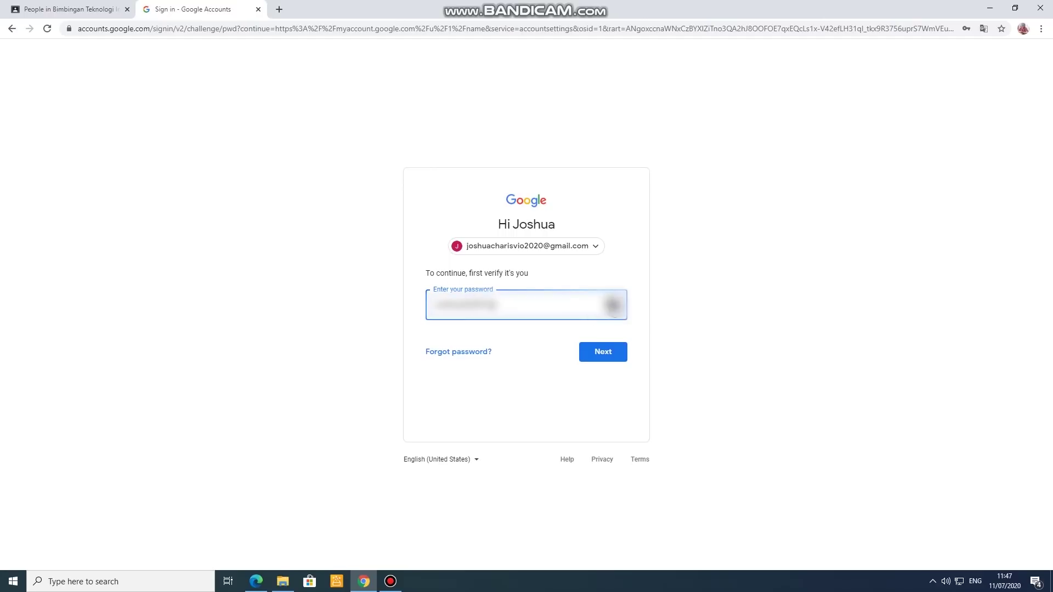
click(600, 352)
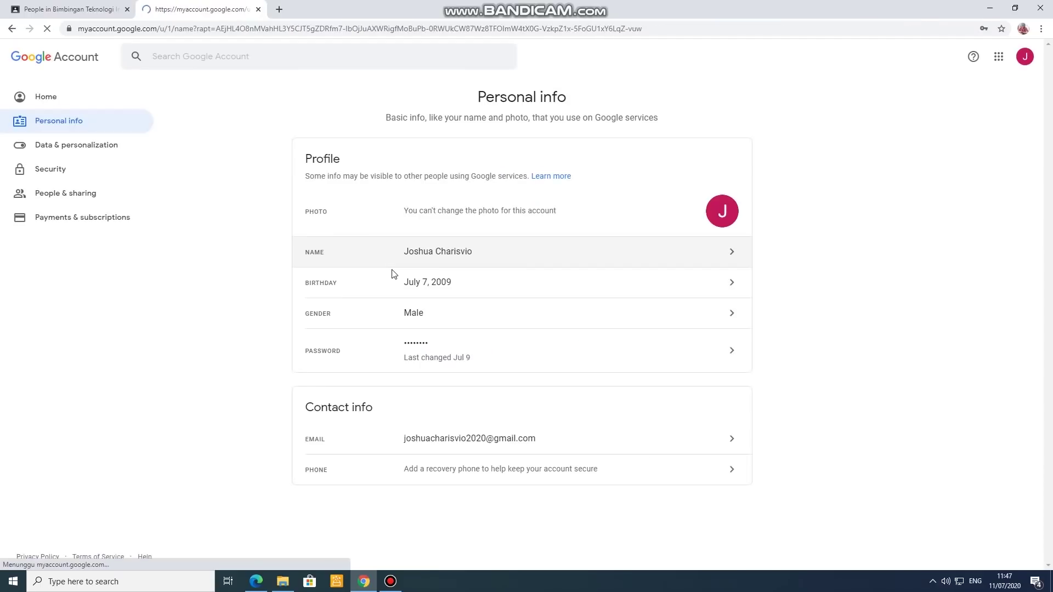
Step: Add an extra surname to the Last name field, save, then cancel back to Personal info
click(346, 212)
click(369, 277)
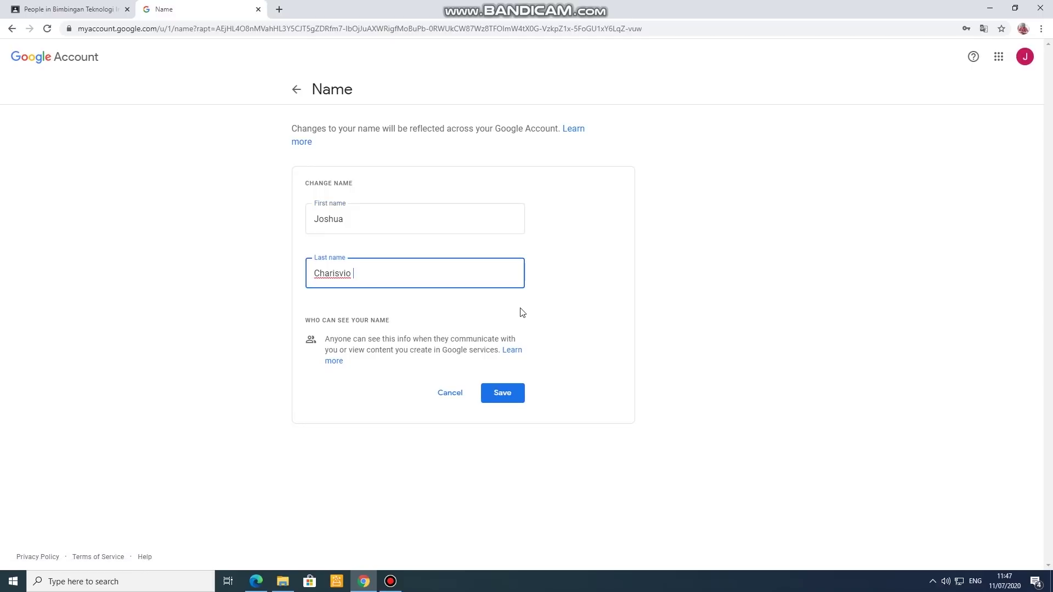
text(Hermawan)
drag(361, 222, 307, 222)
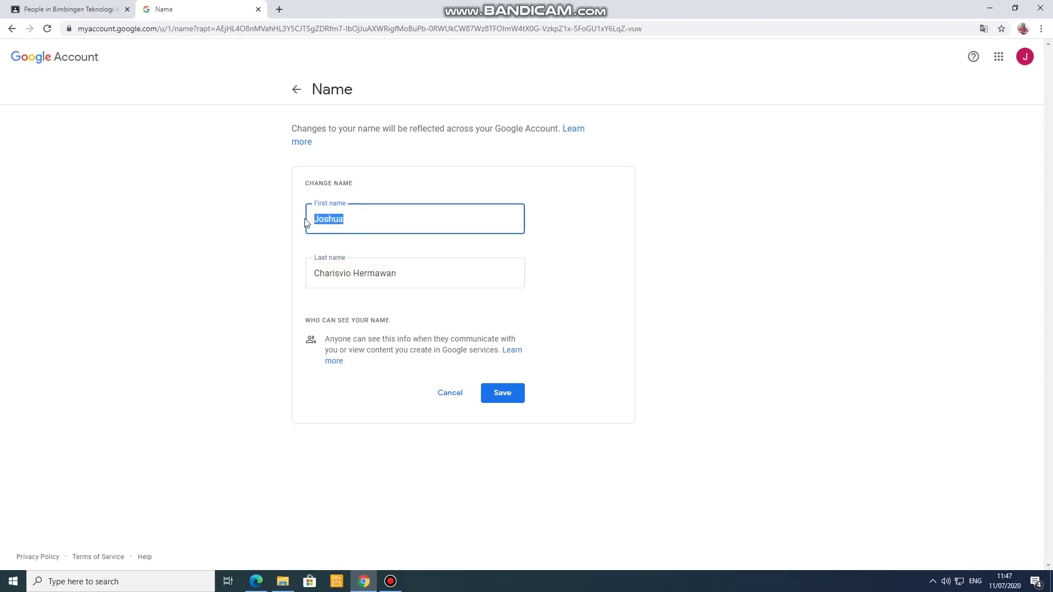
drag(404, 272, 308, 273)
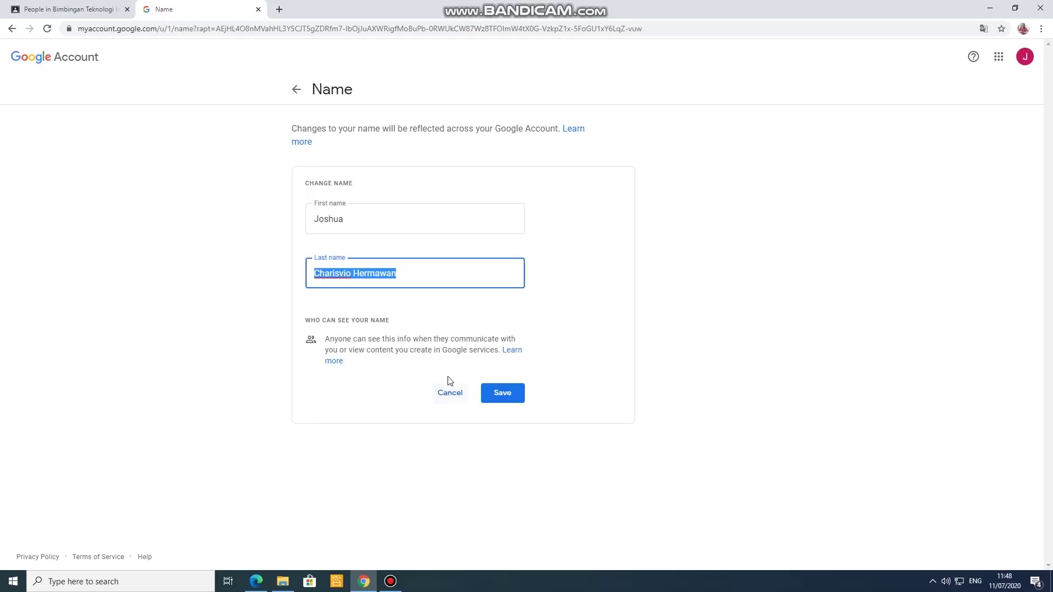
click(506, 397)
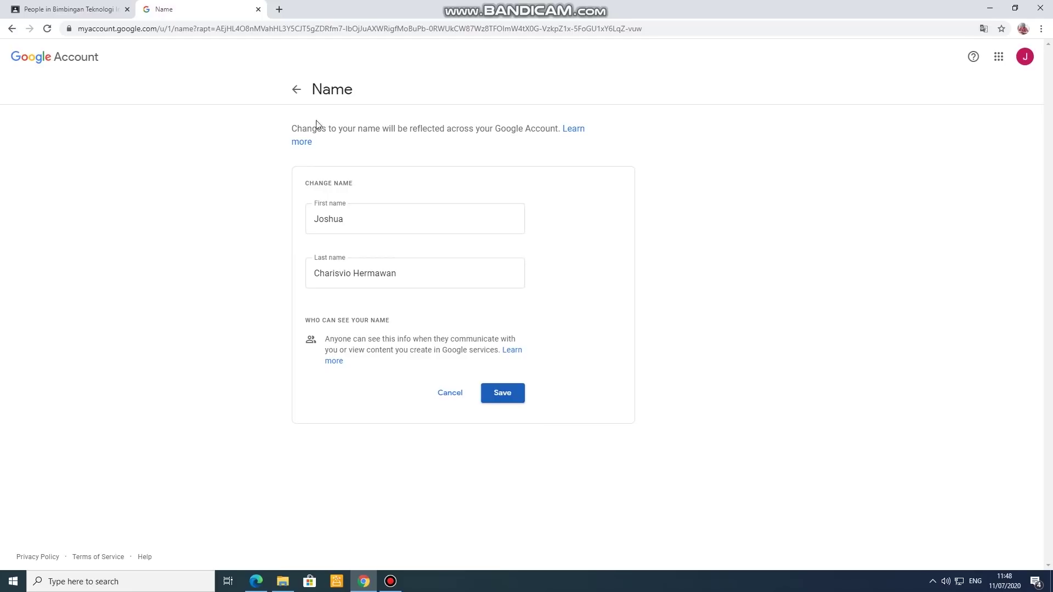
click(450, 395)
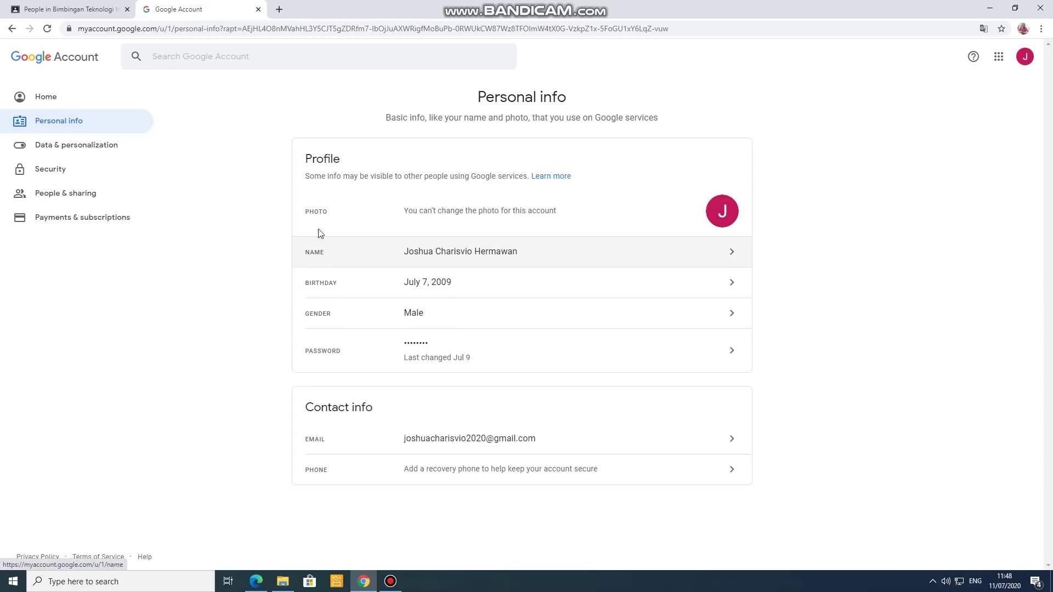
Step: Close the account page and reload the class People page in Classroom
click(258, 10)
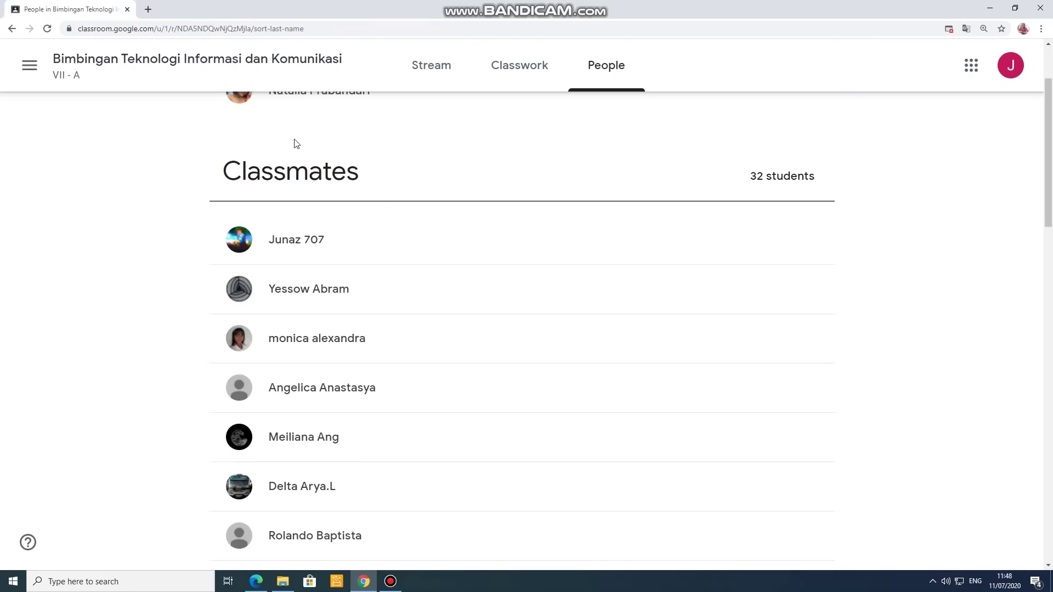
scroll(435, 336, down, 3)
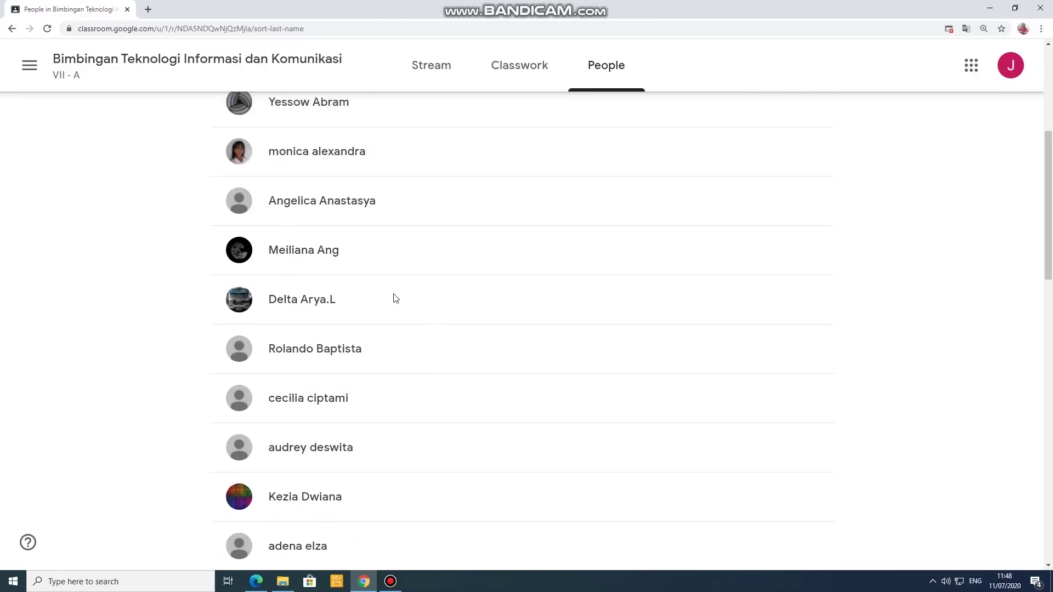
scroll(396, 299, up, 3)
click(47, 28)
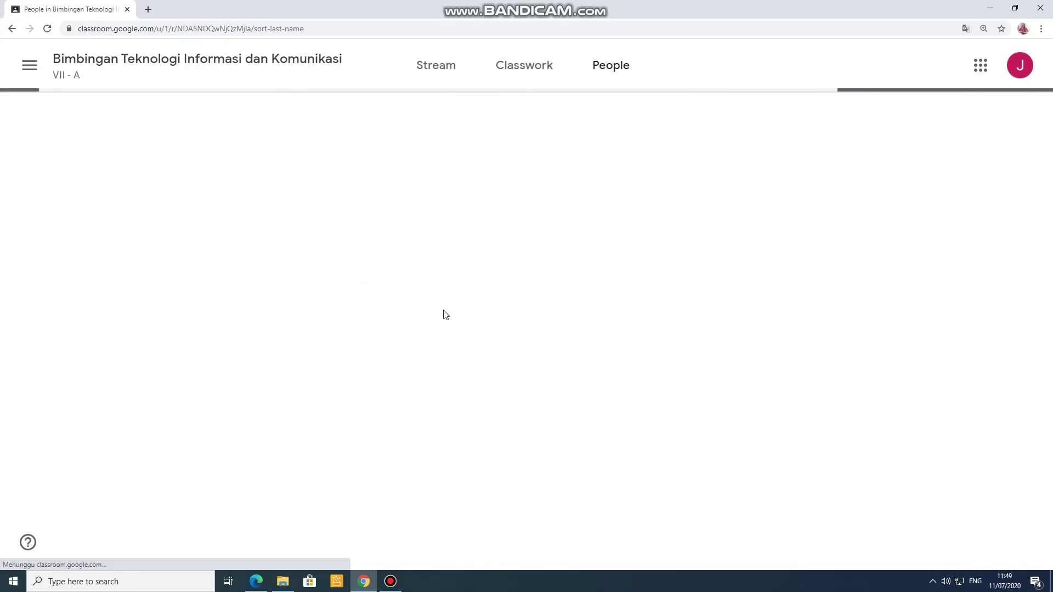
Step: Scroll through the 32-student Classmates list and back to the top
scroll(459, 343, down, 2)
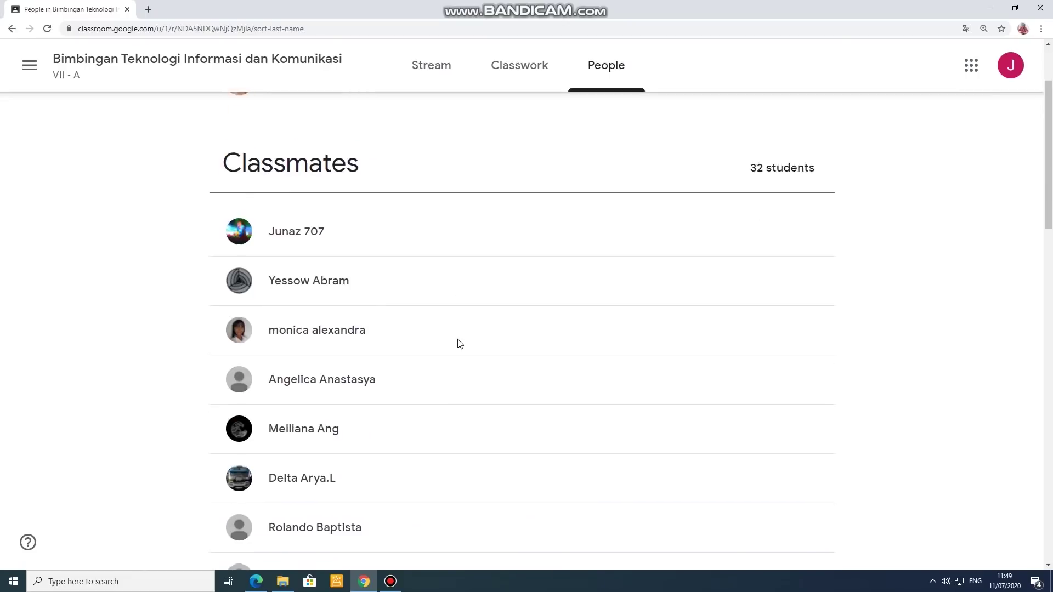
scroll(460, 343, down, 10)
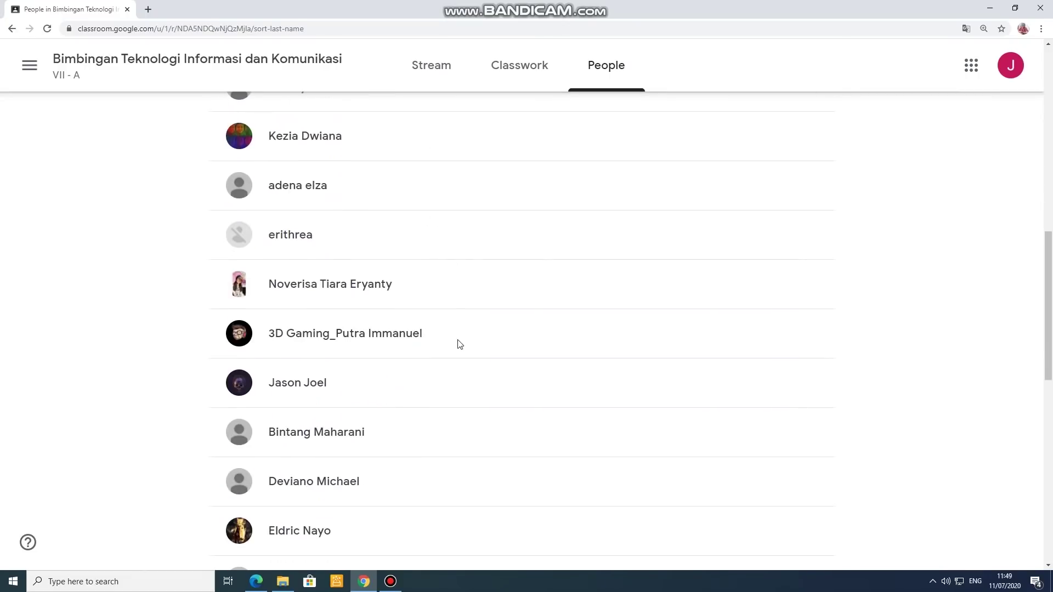
scroll(459, 344, down, 10)
scroll(460, 344, down, 1)
scroll(459, 344, up, 12)
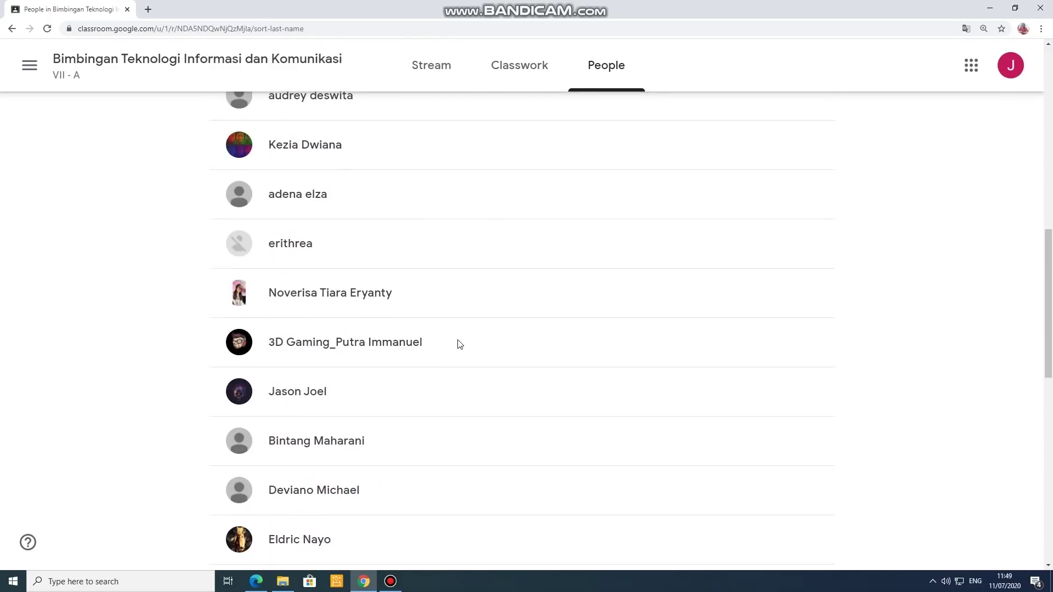
scroll(460, 344, up, 10)
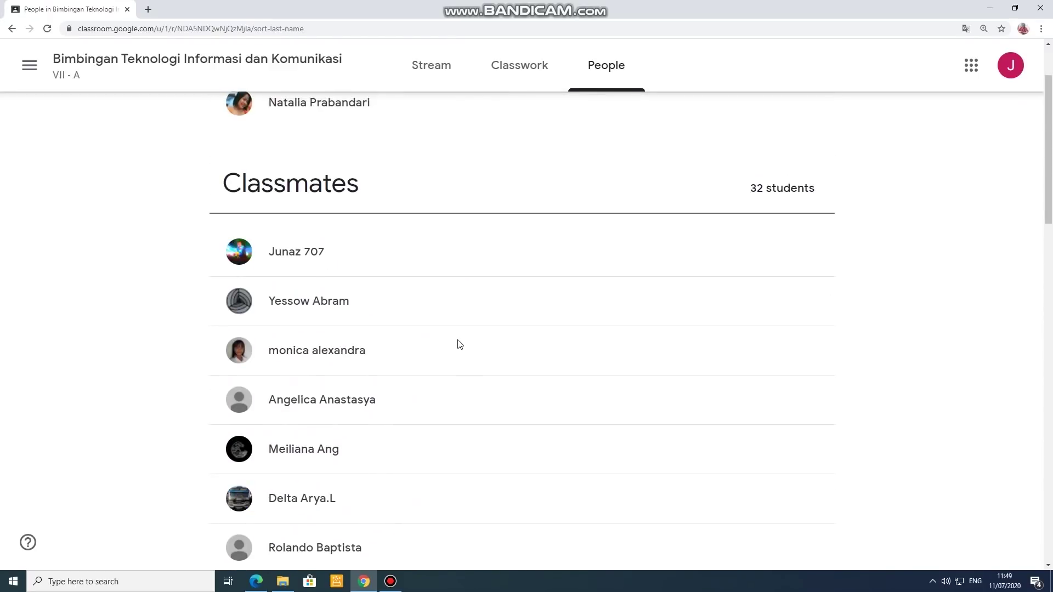
scroll(460, 344, down, 8)
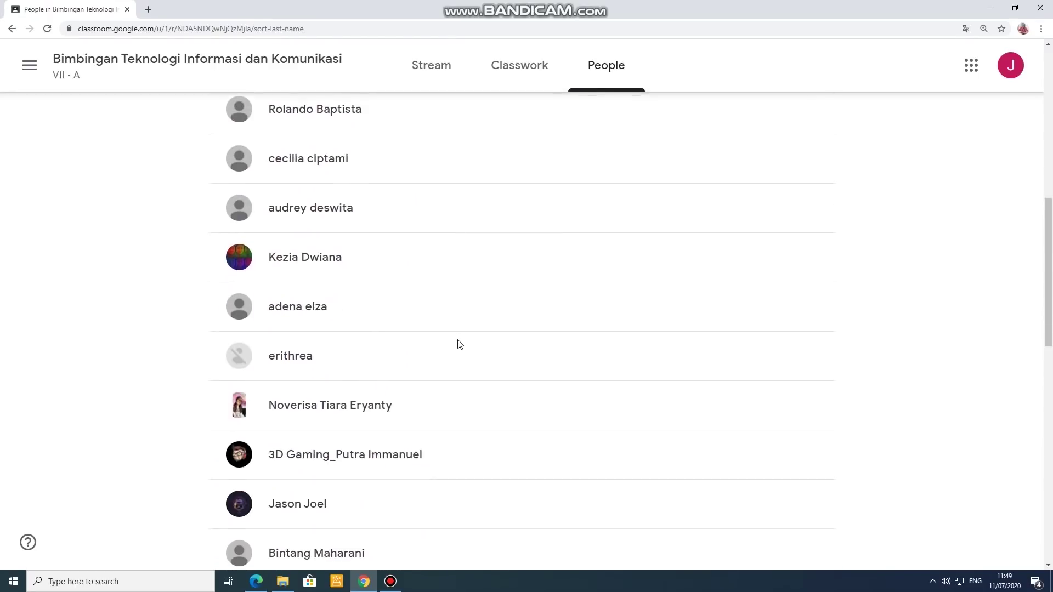
scroll(460, 344, down, 12)
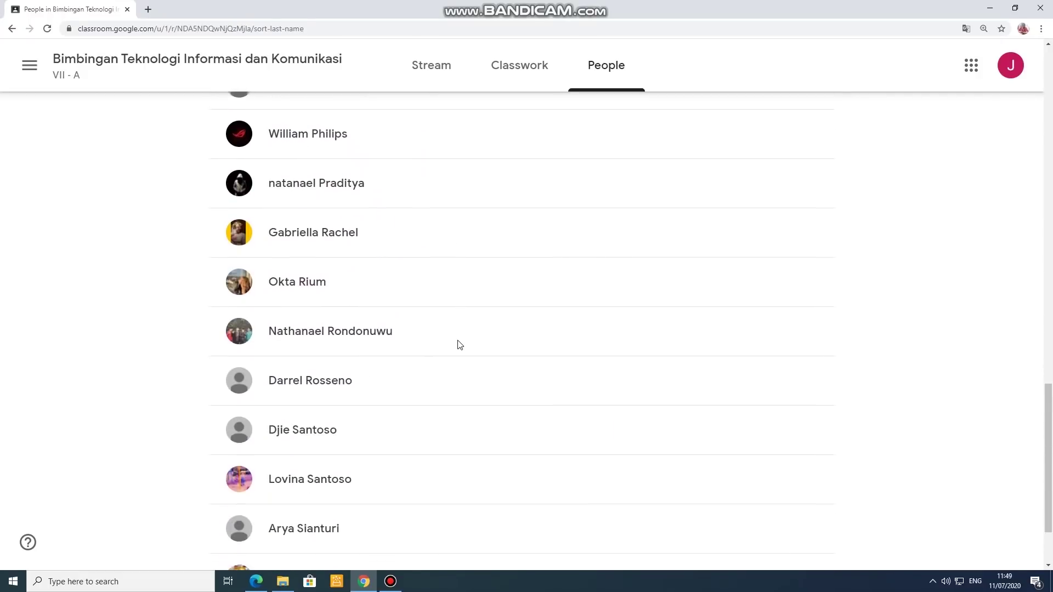
scroll(459, 343, down, 2)
scroll(426, 378, up, 15)
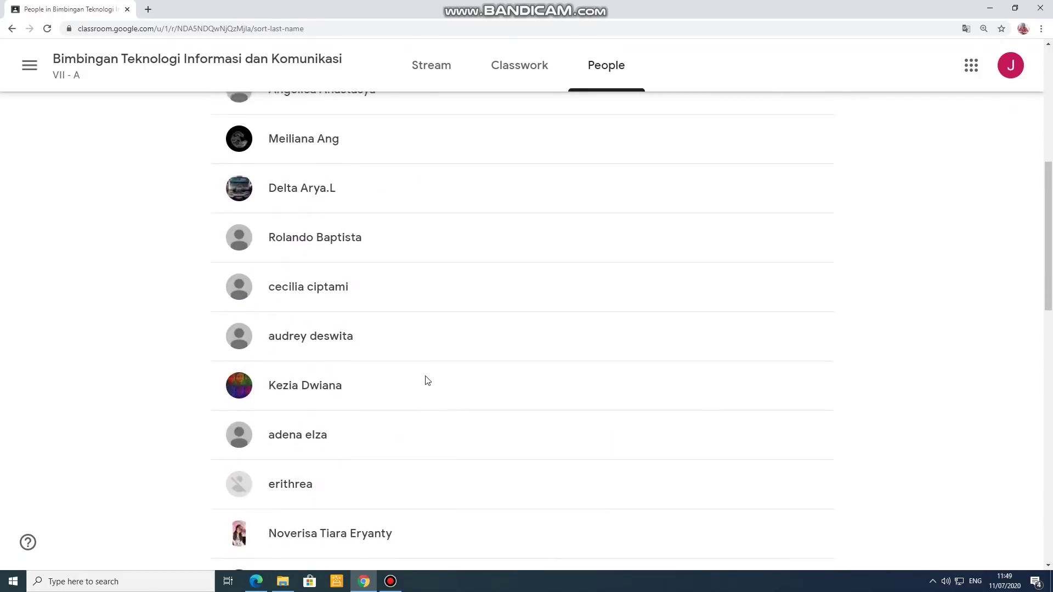
scroll(428, 381, up, 6)
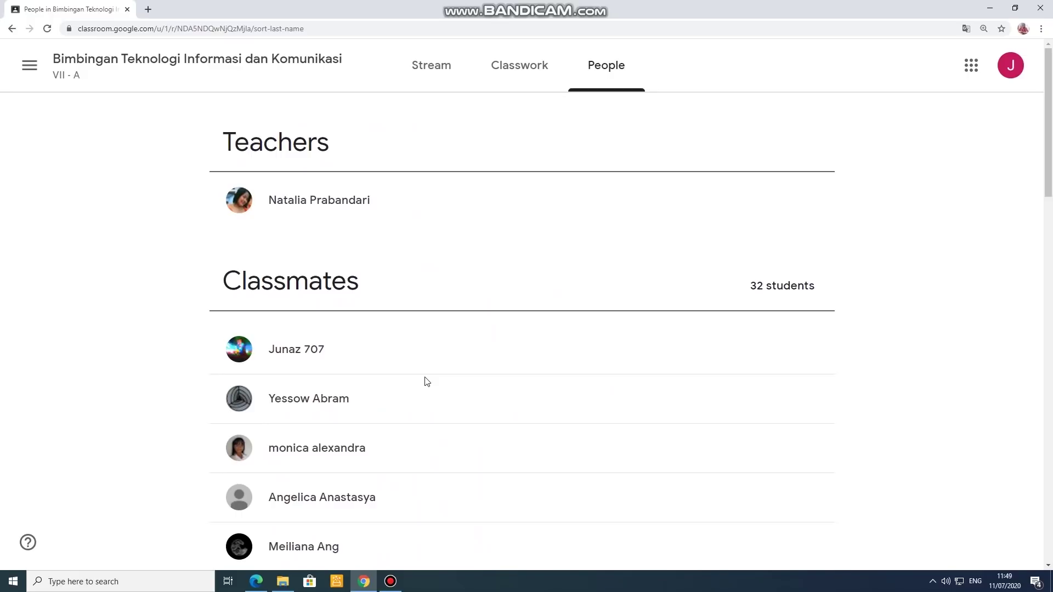
click(532, 75)
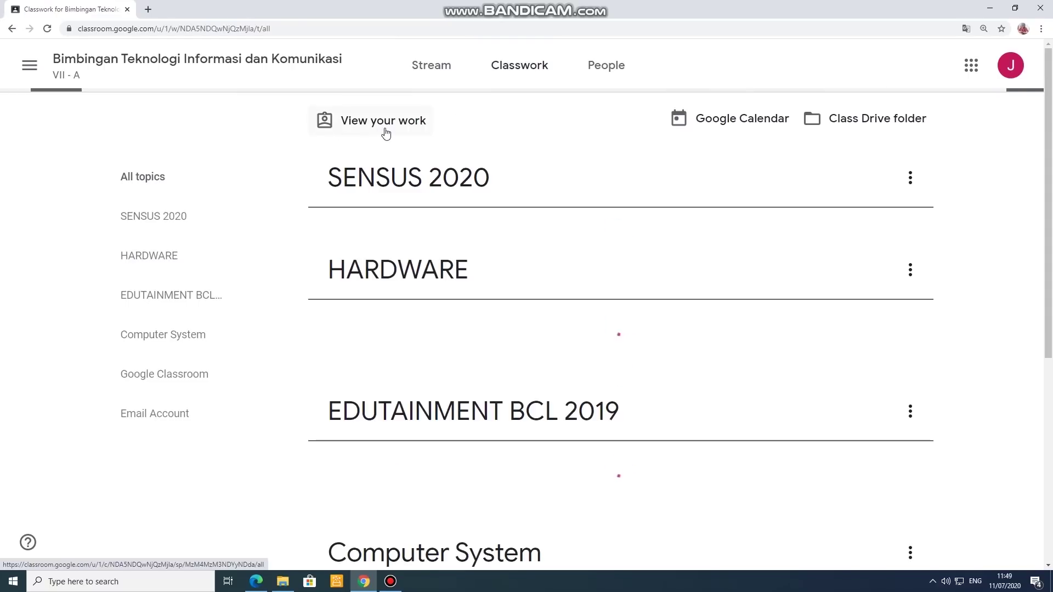
Step: Review your own work list, then return to the class Stream
click(386, 132)
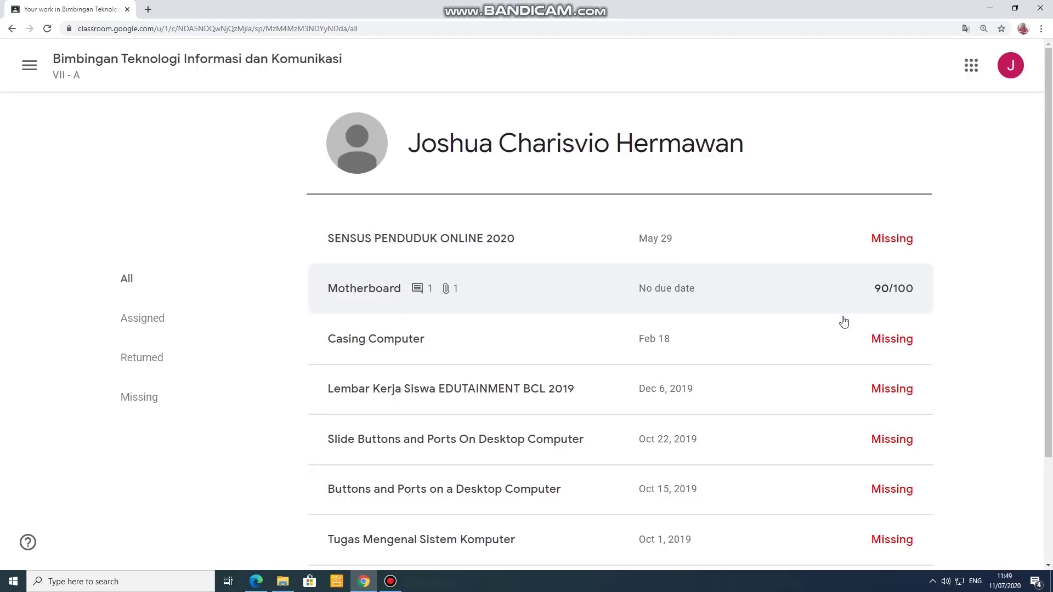
scroll(840, 329, down, 3)
scroll(835, 329, up, 3)
click(268, 70)
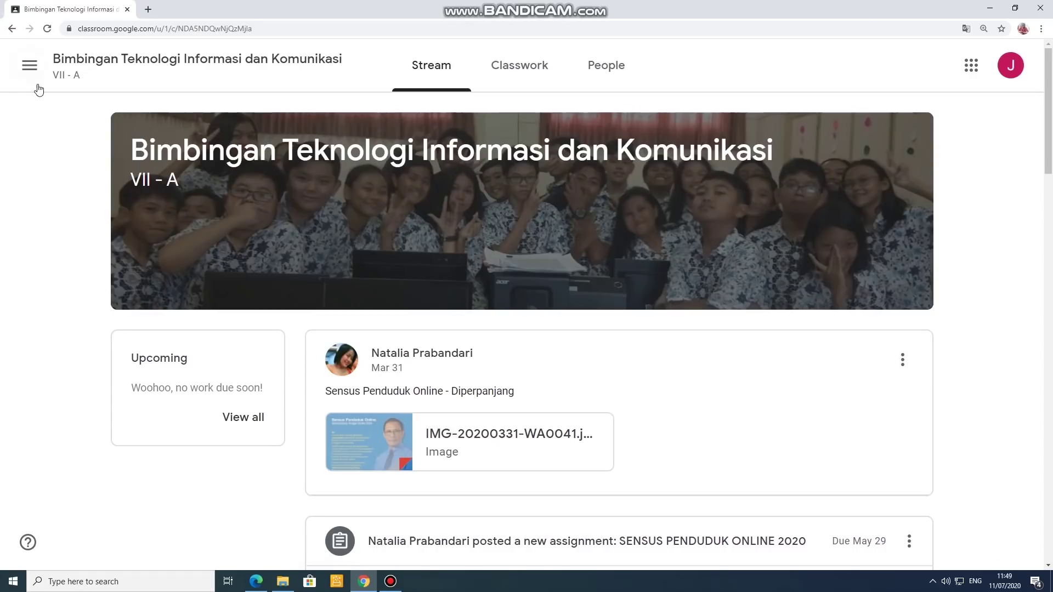
Step: Use the navigation menu to head to the Classes home page
click(29, 65)
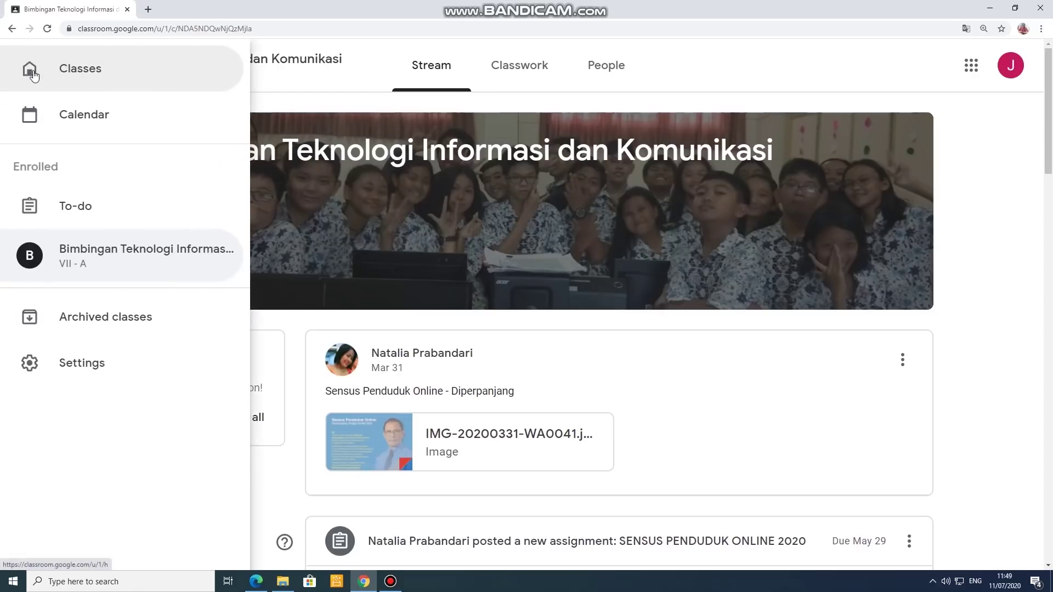
click(324, 98)
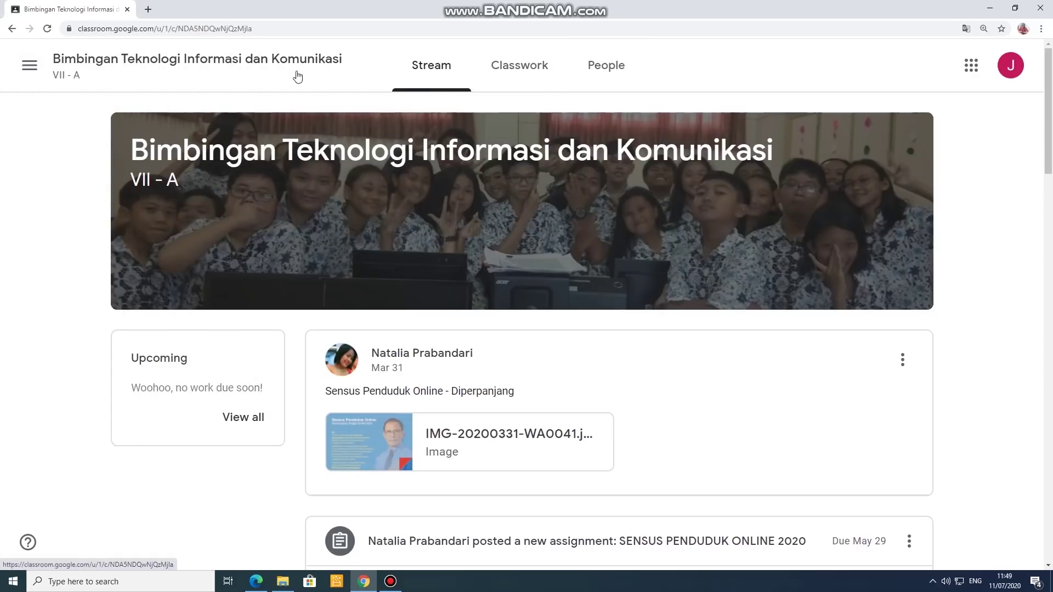
click(29, 65)
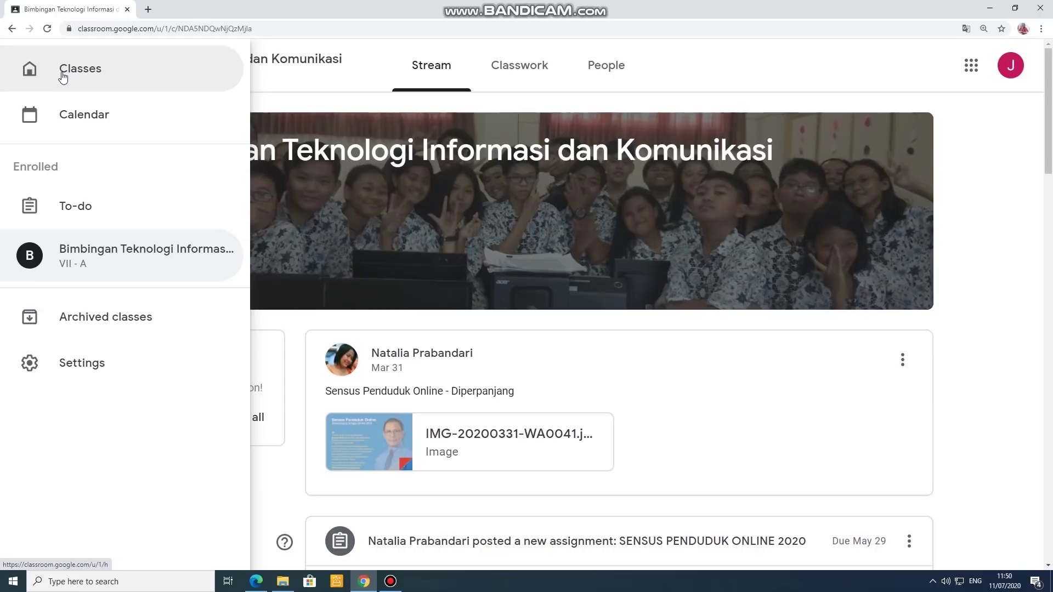
click(63, 77)
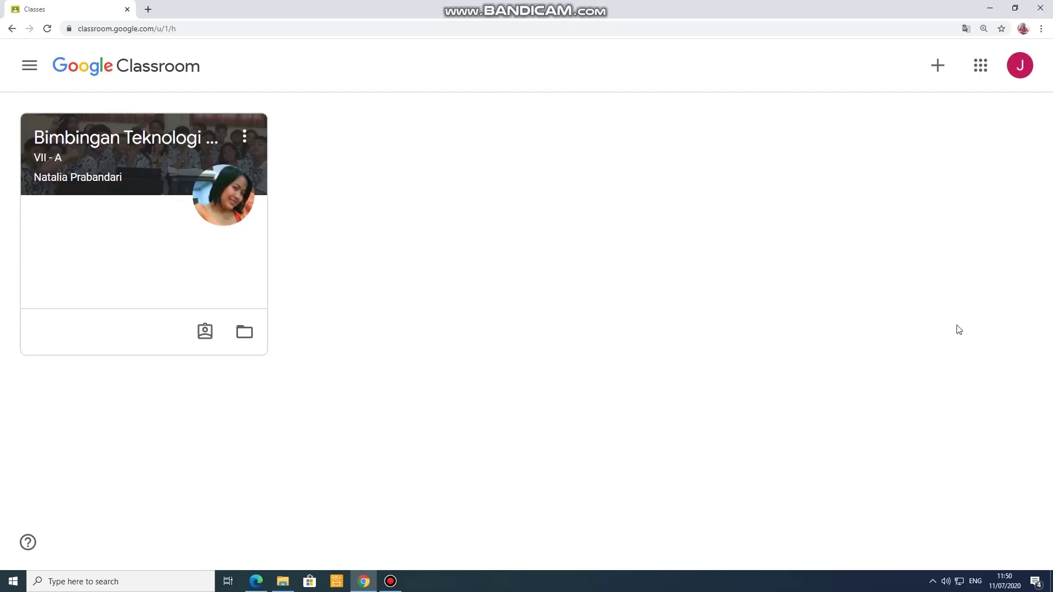
Step: Open the all-classes Calendar showing the week of Jul 5 – Jul 11, 2020
click(32, 71)
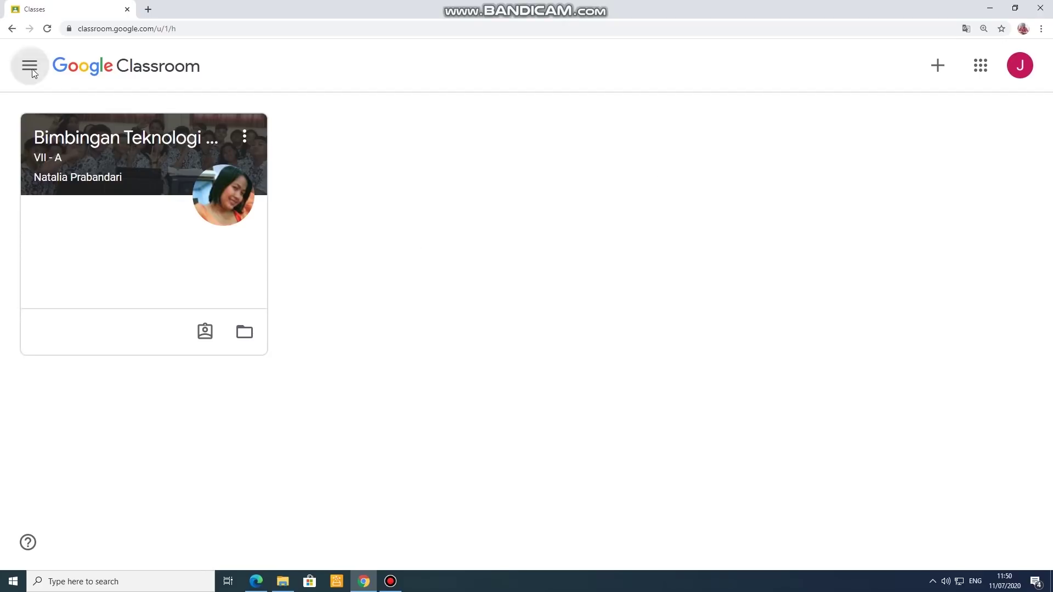
click(89, 115)
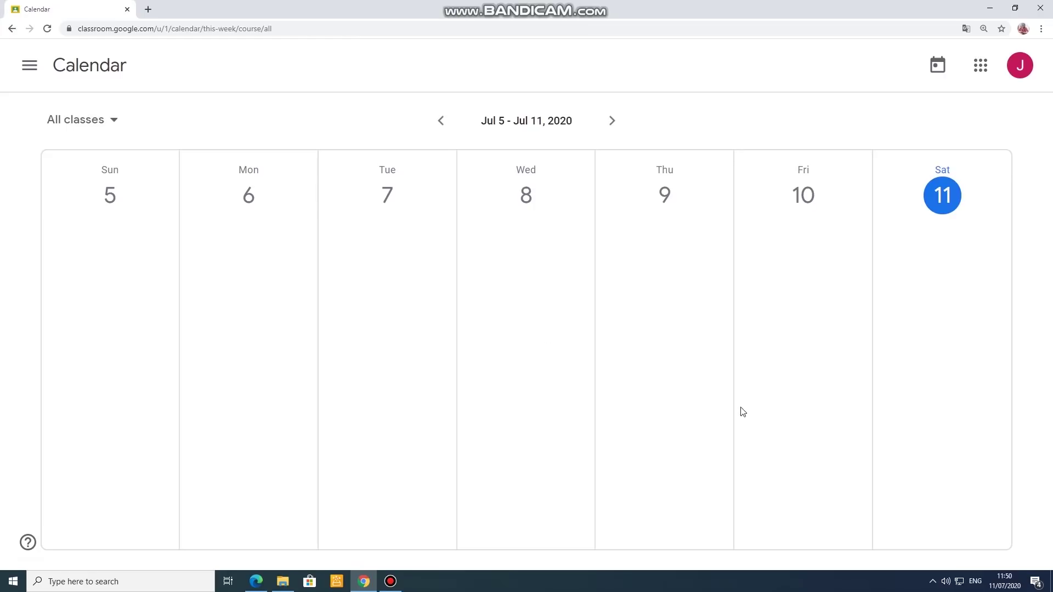
Step: Advance the Calendar to the empty week of Jul 12 – Jul 18, 2020
click(612, 121)
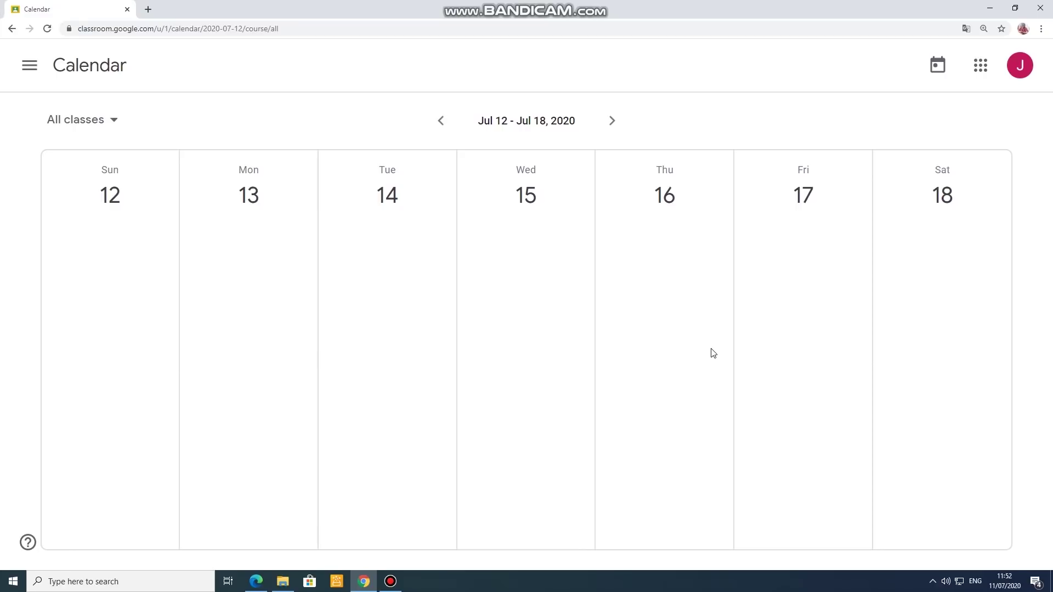
click(30, 70)
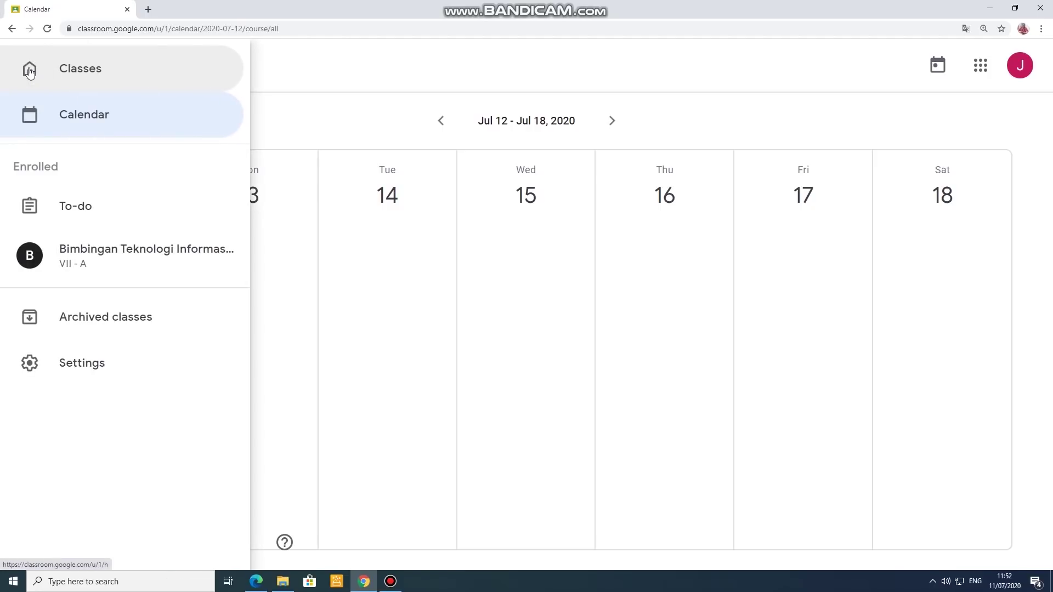
Step: Open To-do and filter it to Bimbingan Teknologi Informasi dan Komunikasi
click(87, 213)
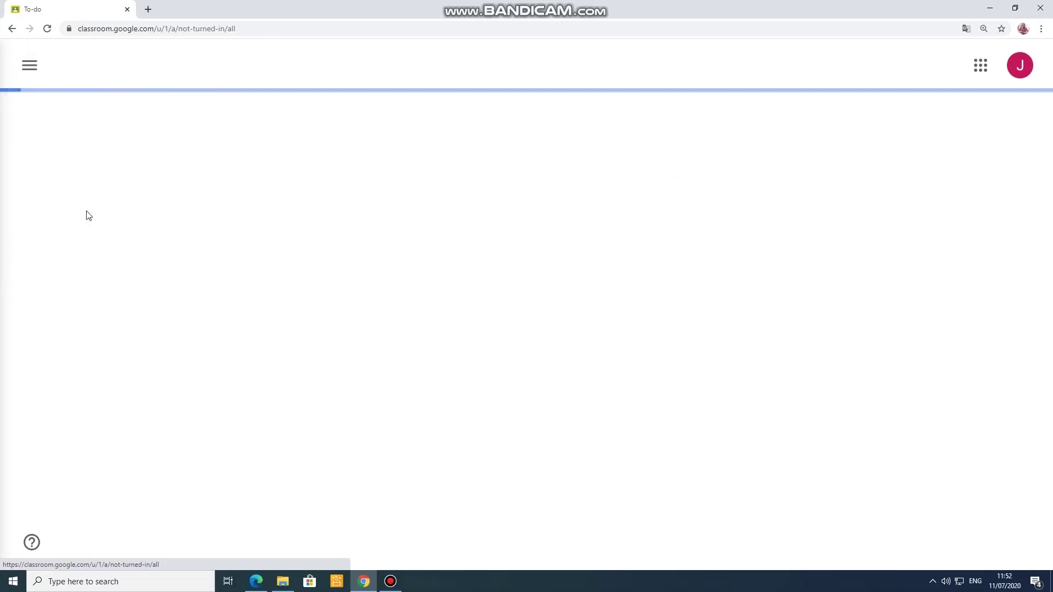
click(30, 65)
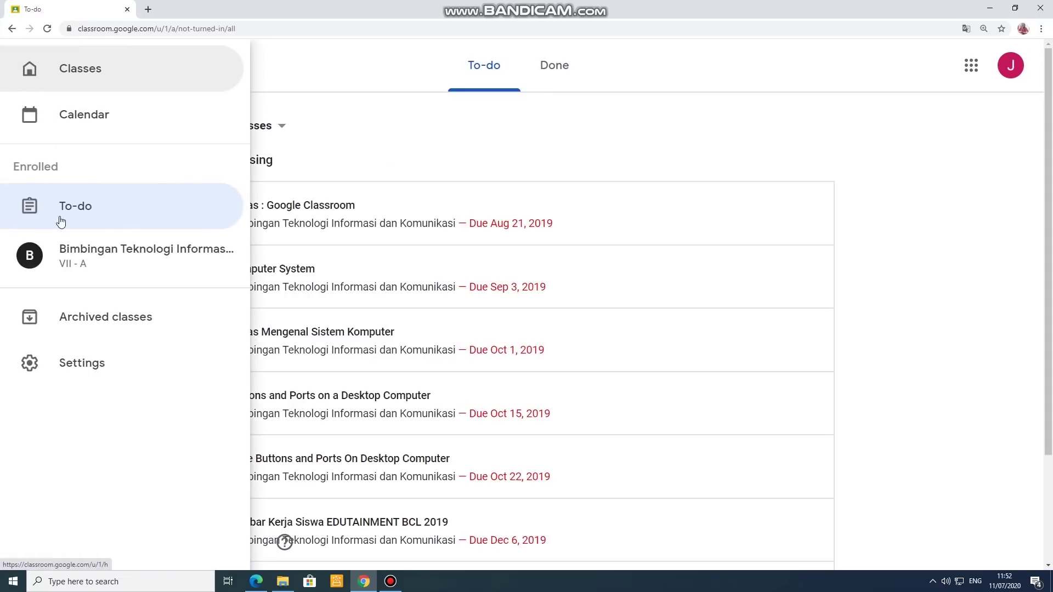
click(80, 217)
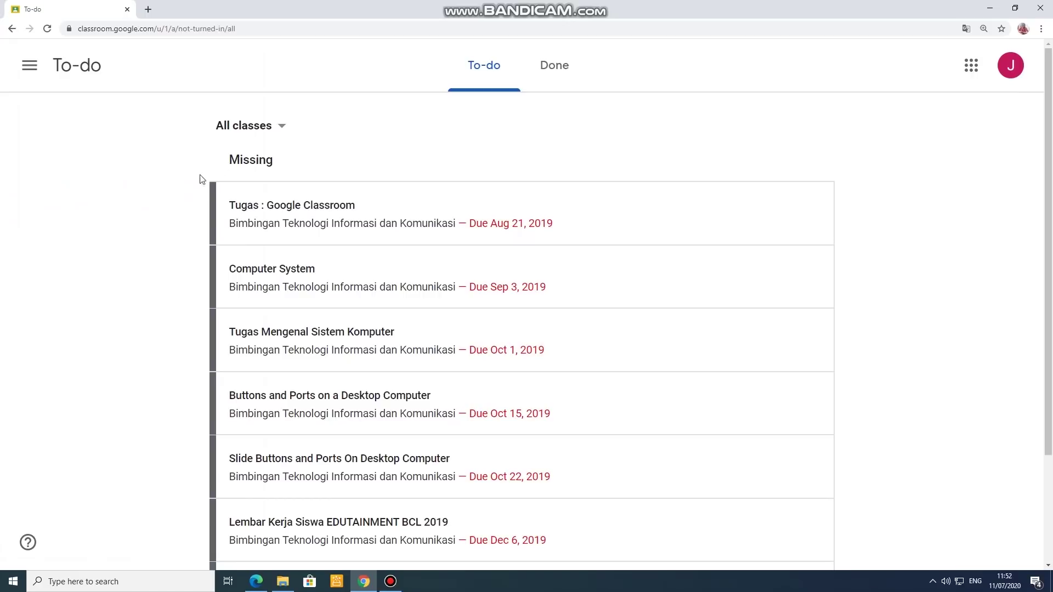
click(269, 134)
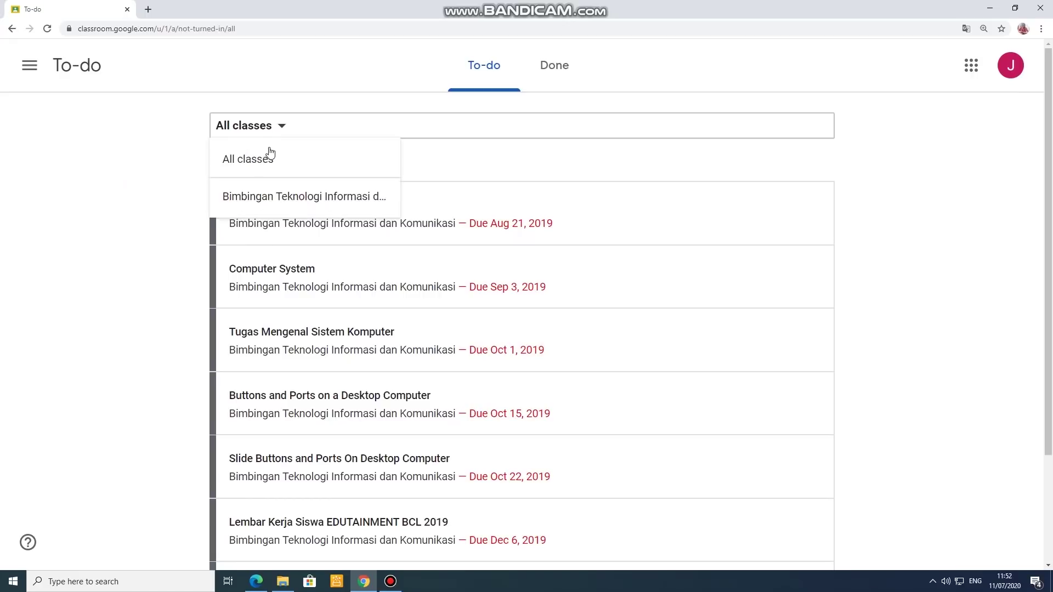
click(280, 198)
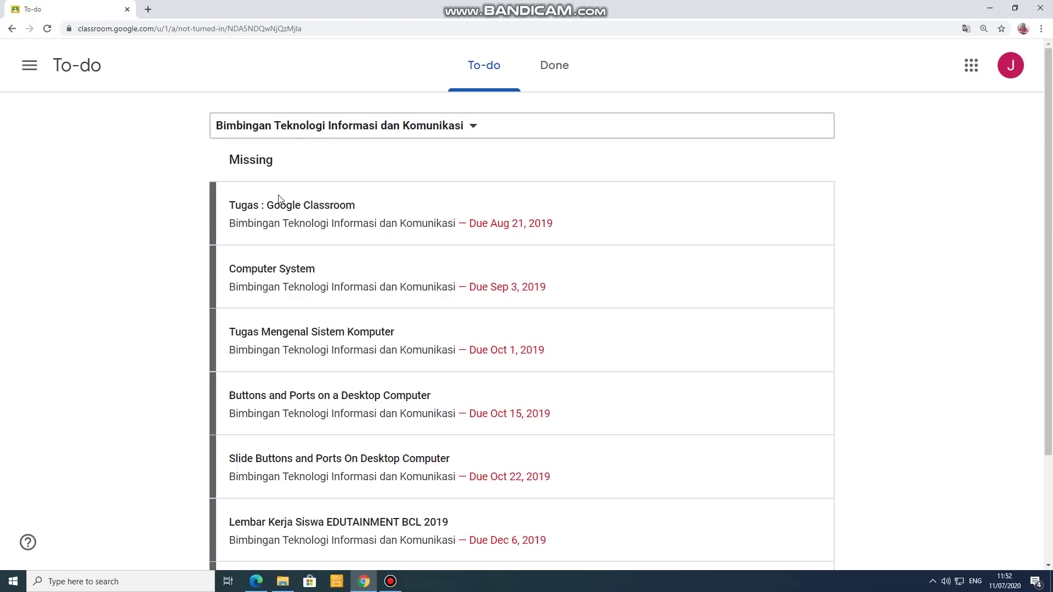
Step: Reset the To-do class filter to All classes
click(392, 124)
click(463, 165)
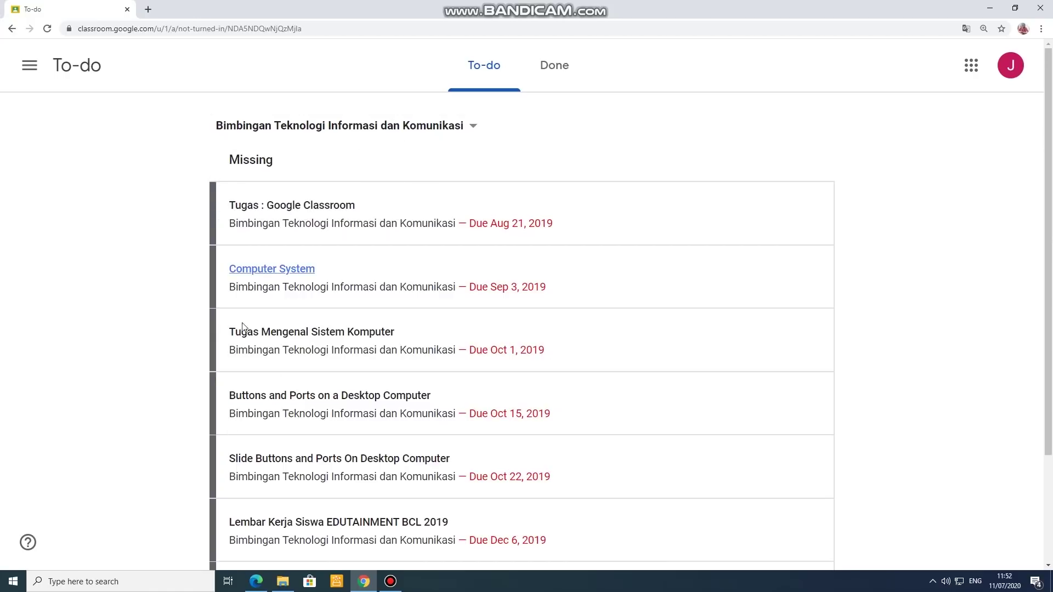
scroll(360, 409, down, 3)
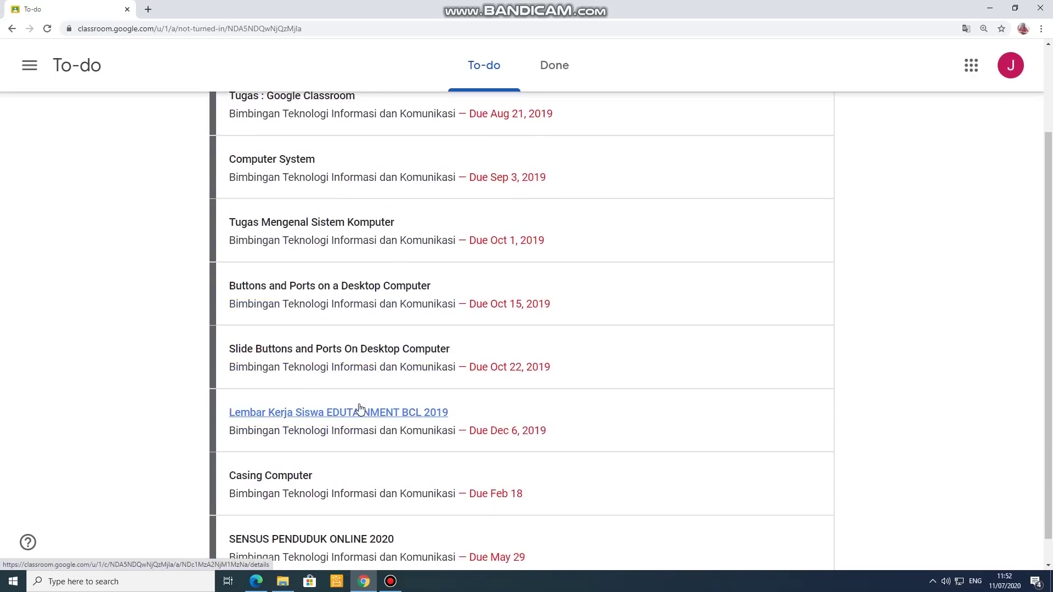
scroll(417, 444, up, 3)
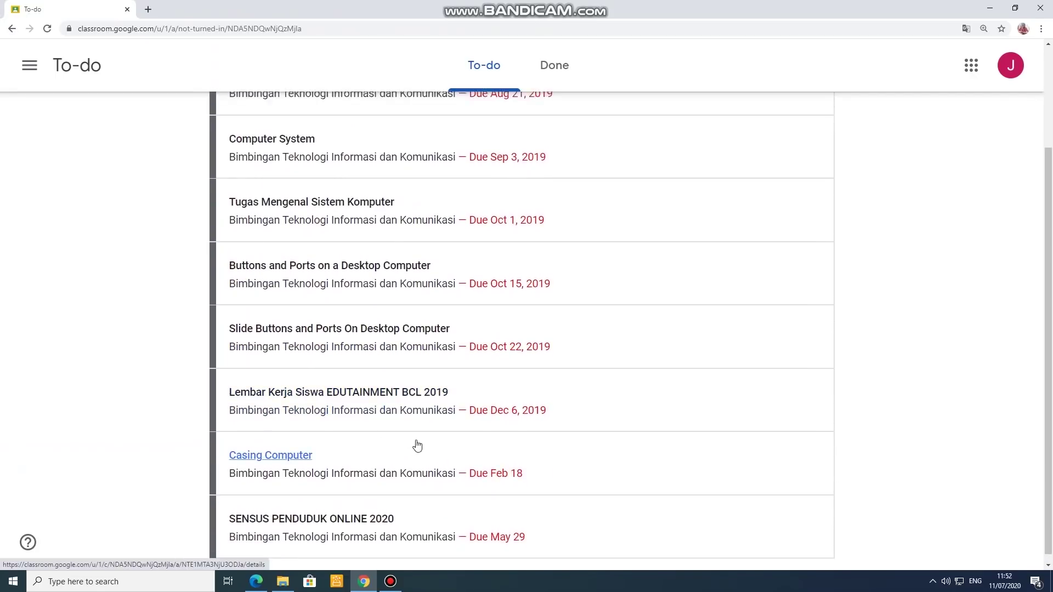
click(446, 125)
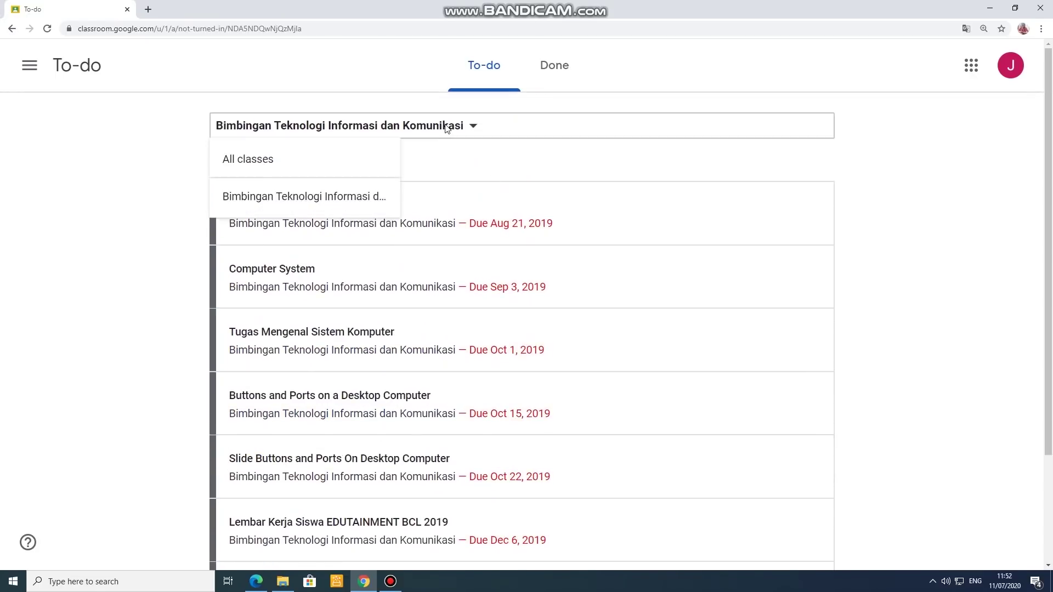
click(236, 160)
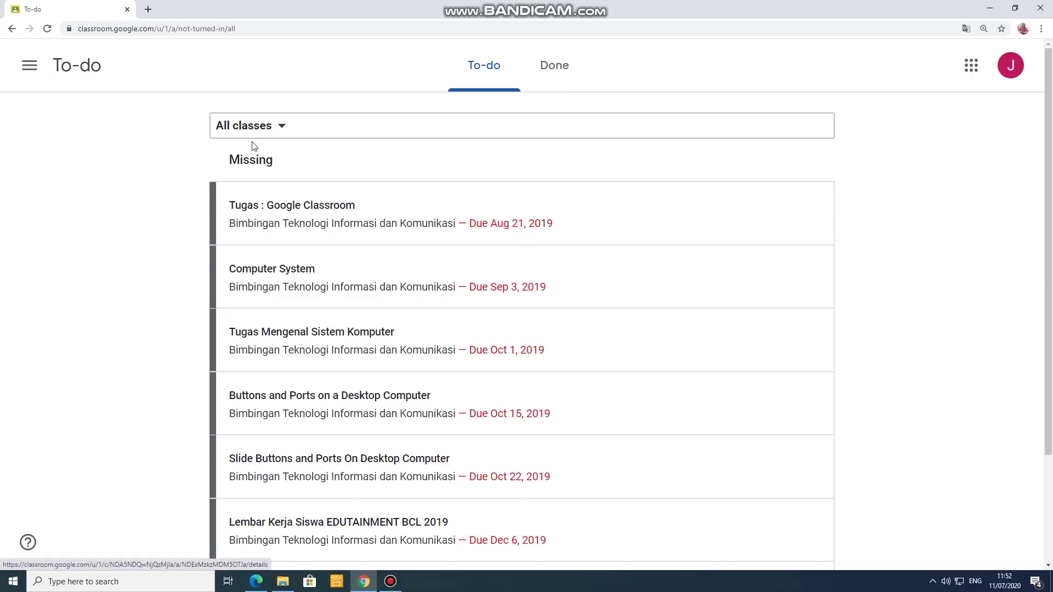
click(269, 134)
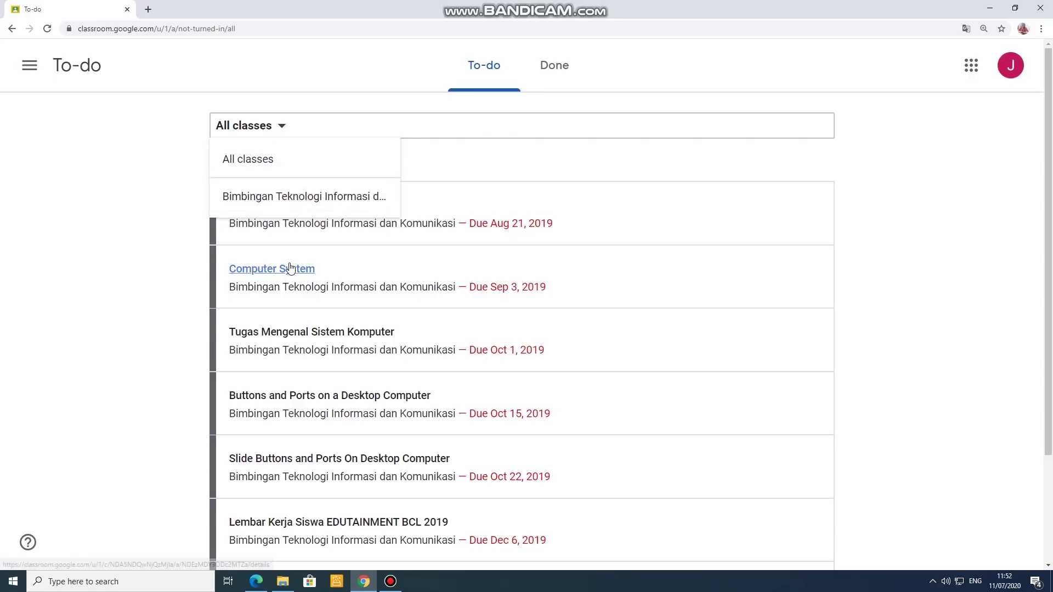
click(136, 274)
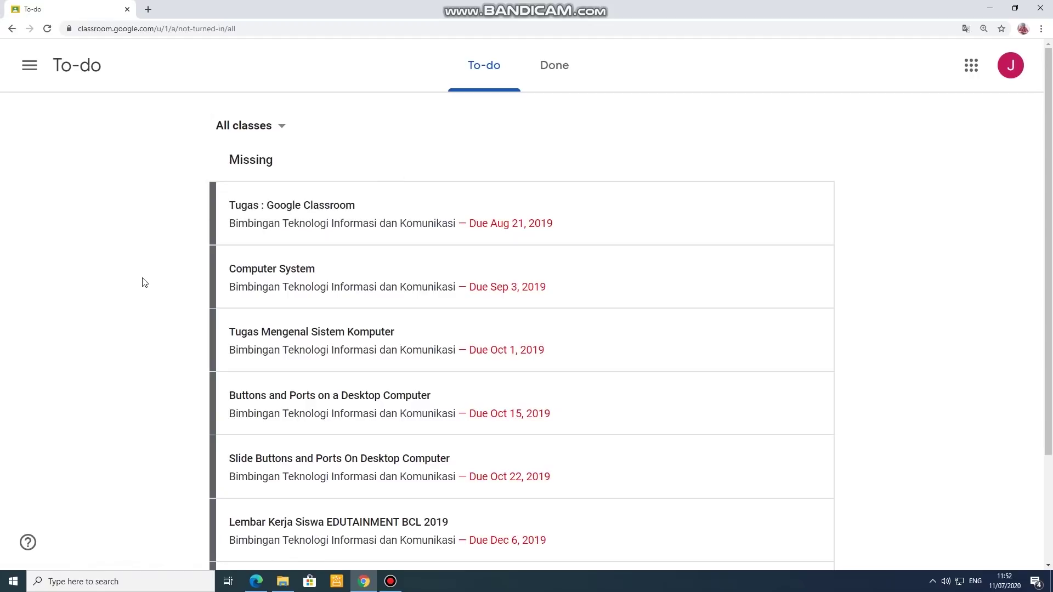
Step: Show the Done list with Motherboard graded 90/100
click(27, 67)
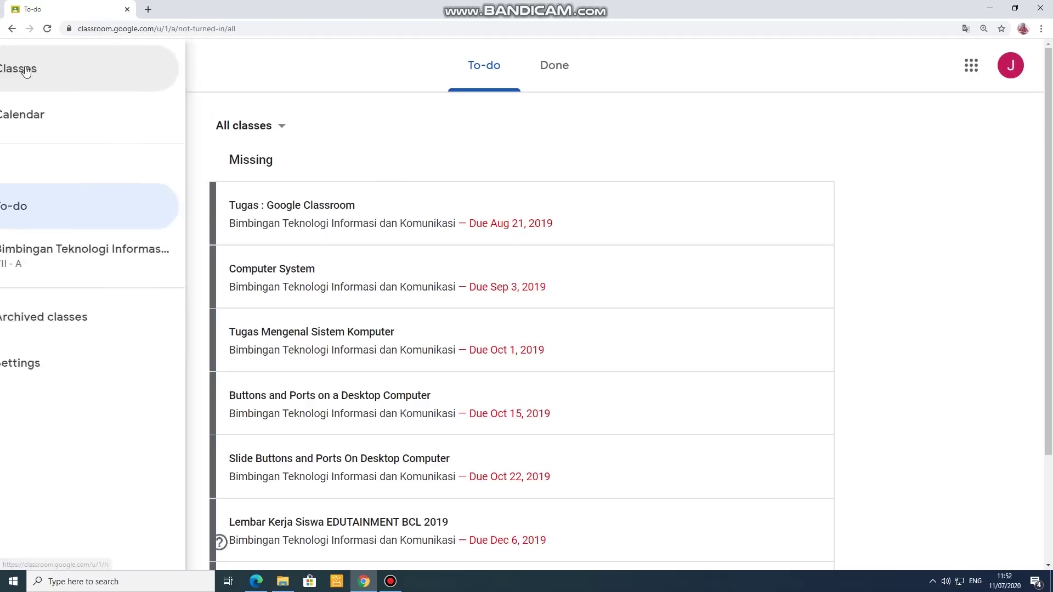
click(397, 114)
click(562, 77)
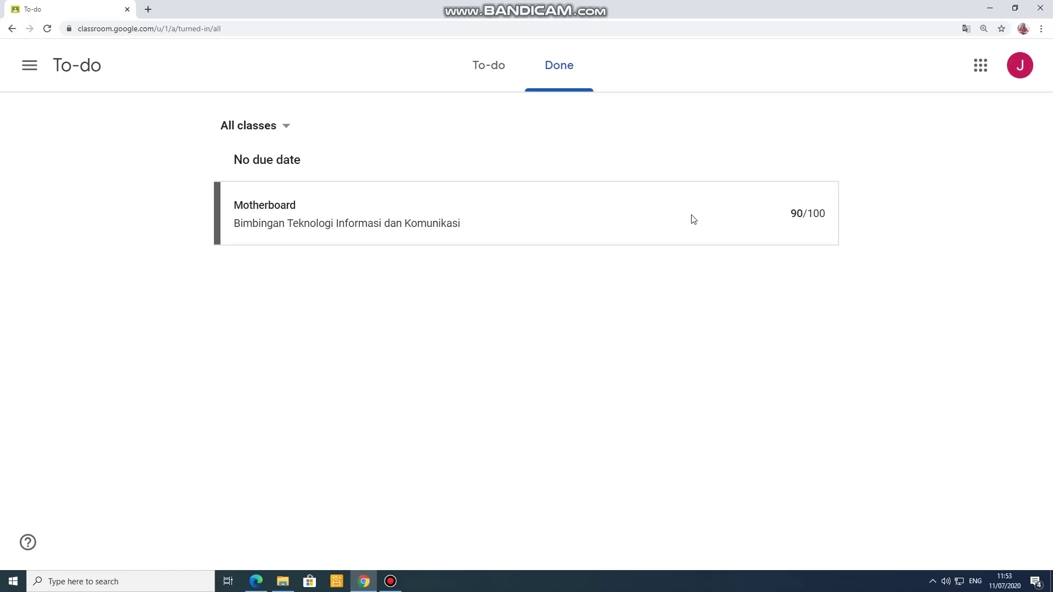
Step: Toggle between the missing-work and Done lists, ending on missing work
click(483, 73)
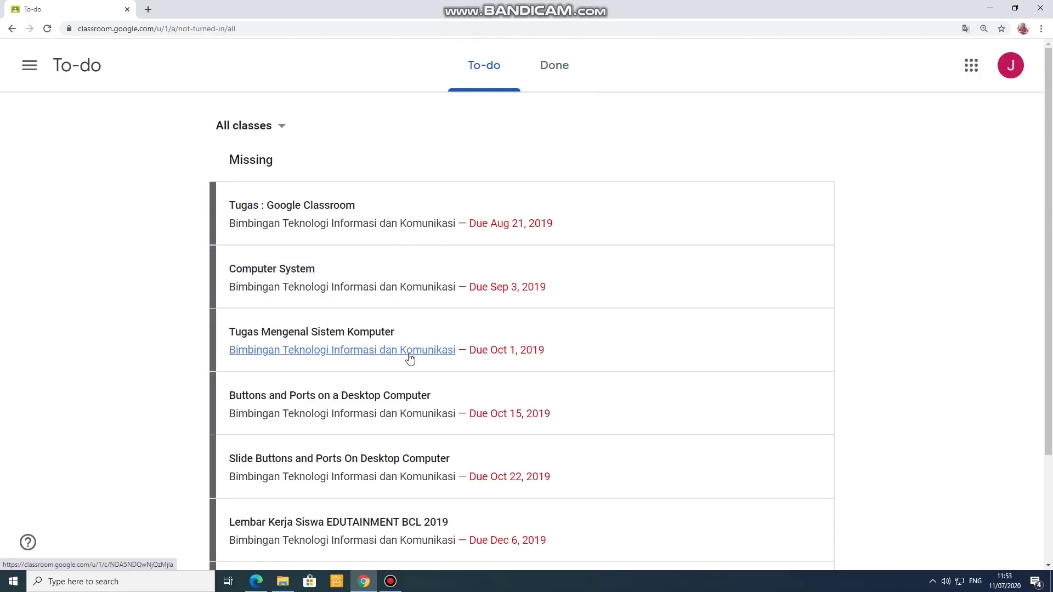
click(543, 86)
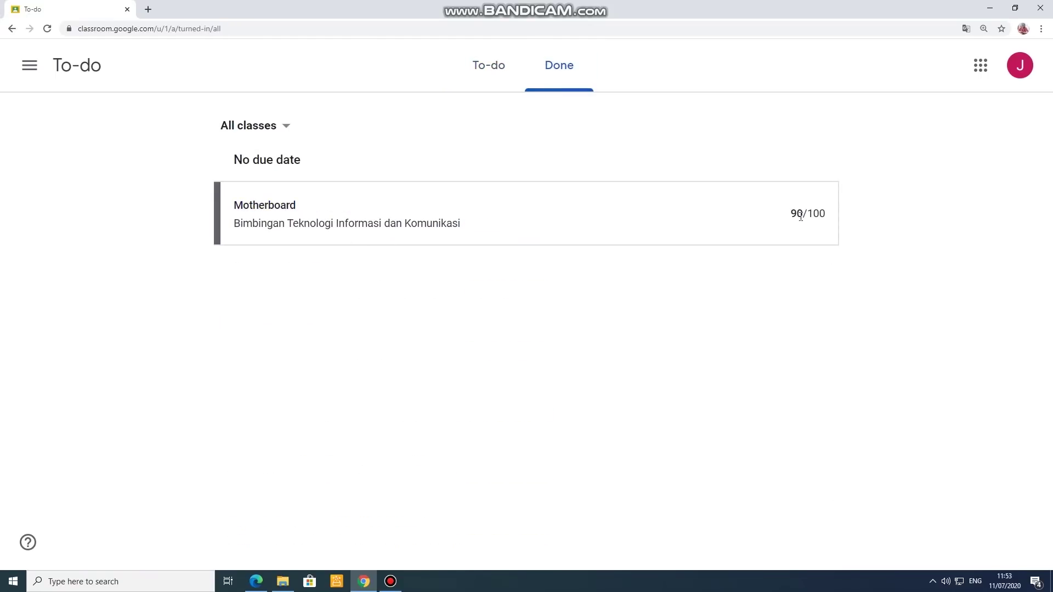
click(491, 82)
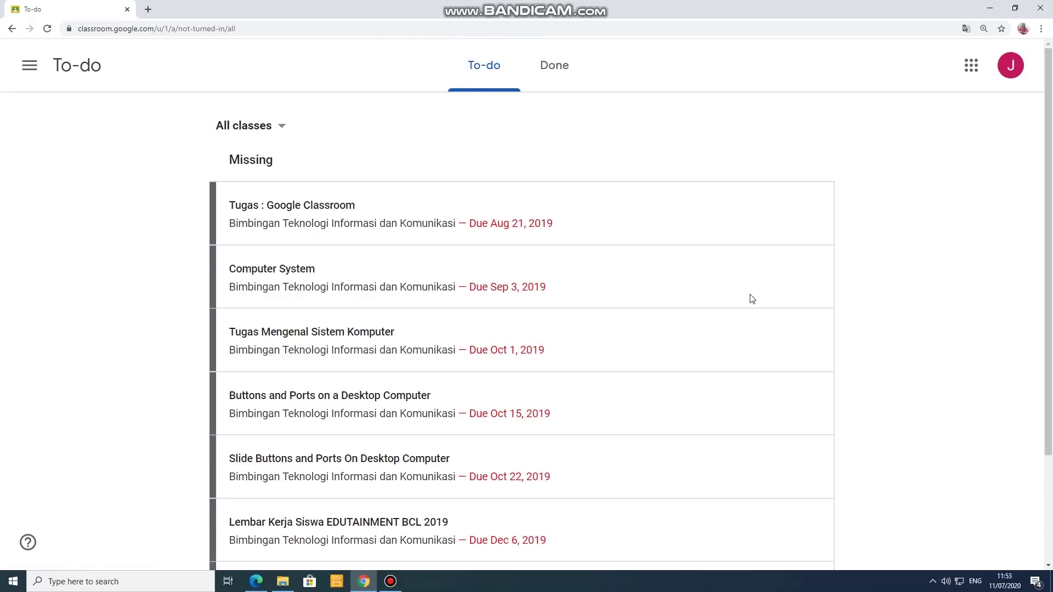
Step: Scroll the missing work, then return to Done showing Motherboard at 90/100
scroll(753, 297, down, 2)
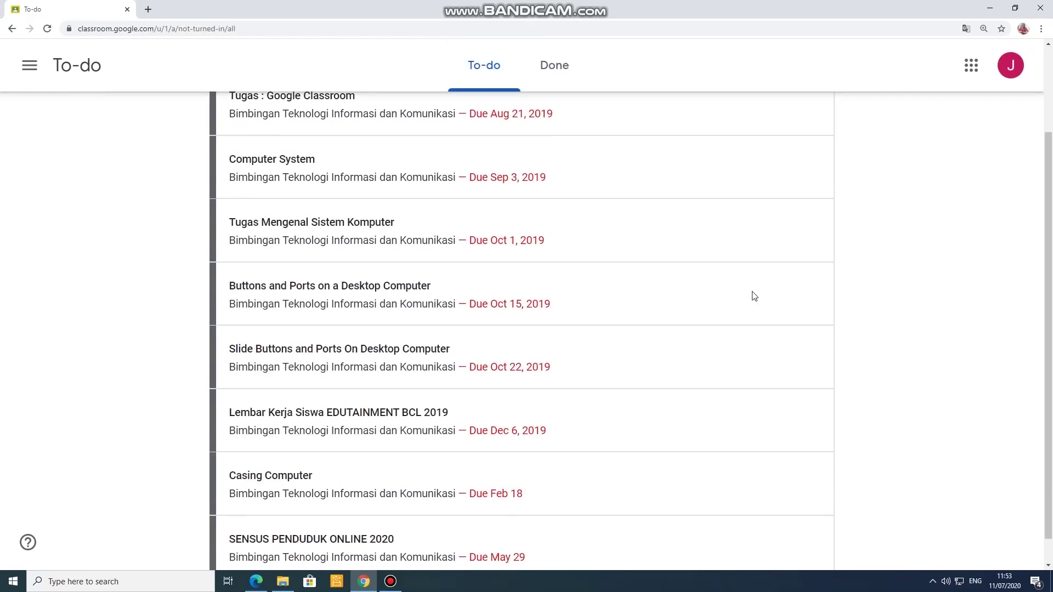
scroll(754, 296, down, 1)
scroll(754, 314, up, 3)
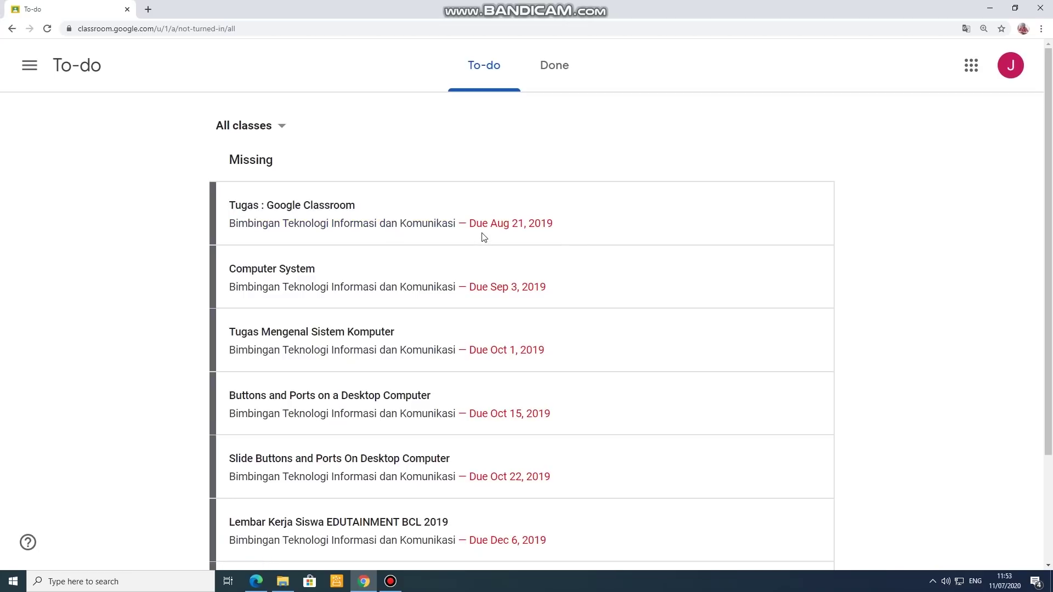
click(564, 66)
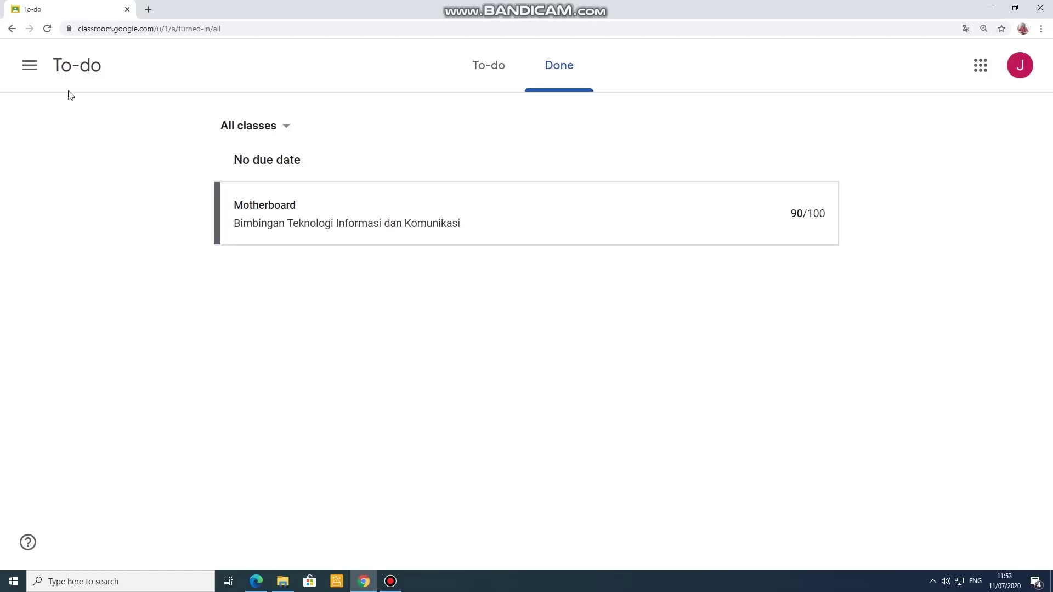
click(30, 66)
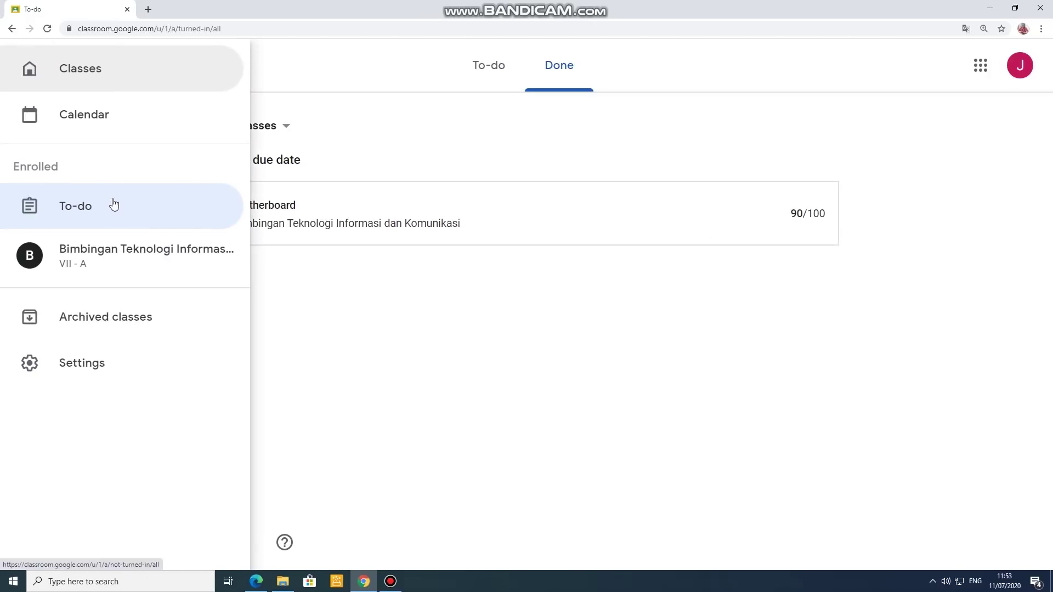
Step: Go to the Classes home page, then open Archived classes, which lists no classes
click(345, 81)
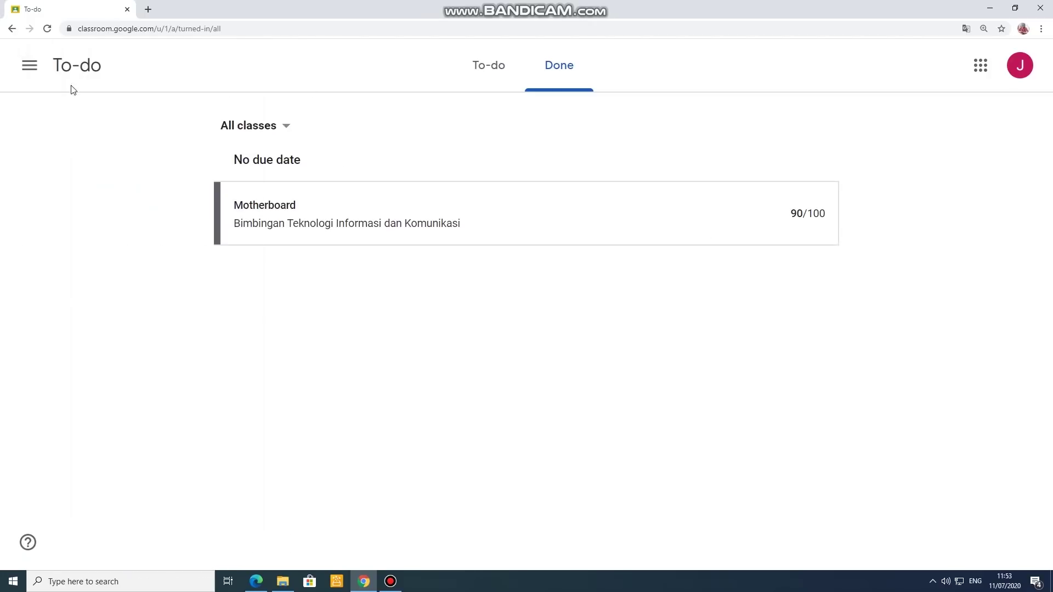
click(38, 75)
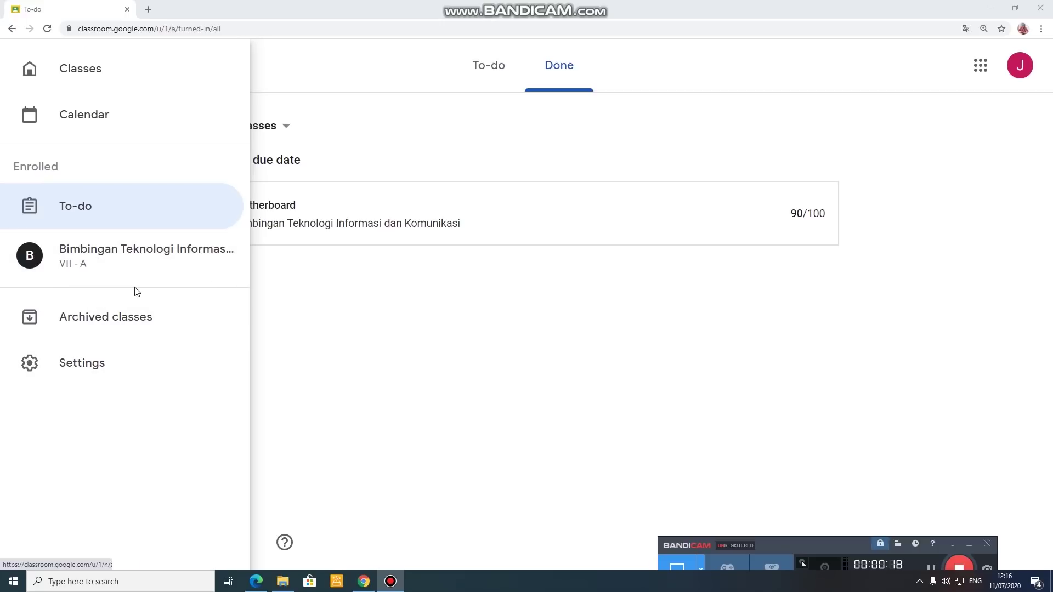
click(101, 65)
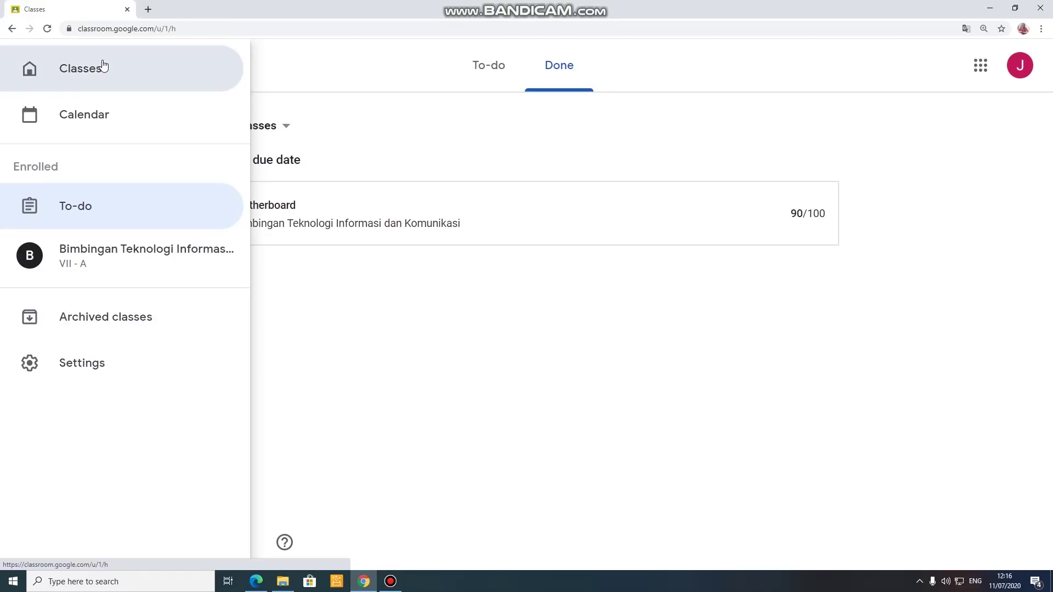
click(30, 65)
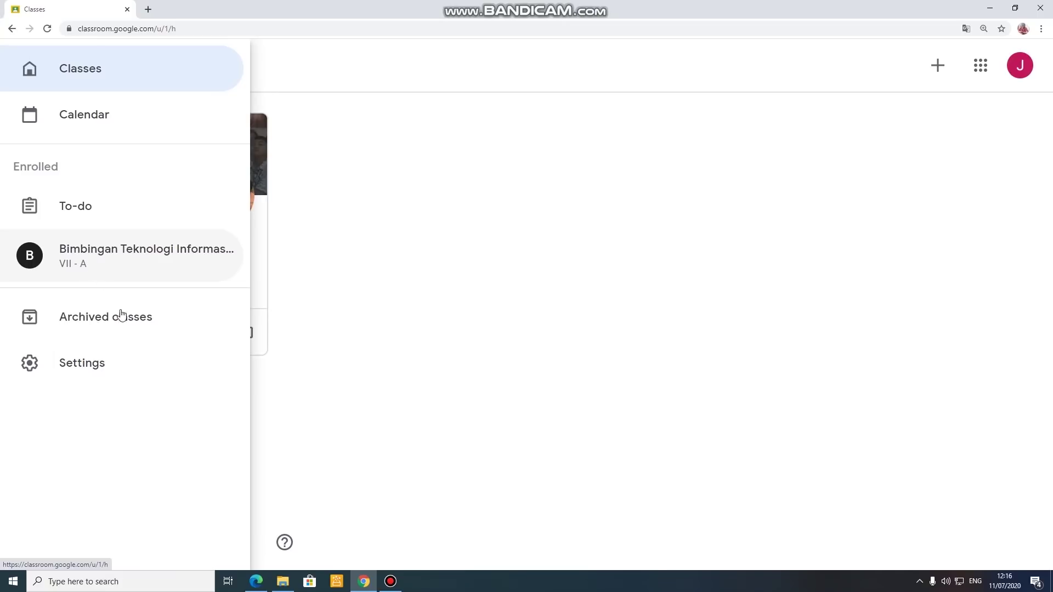
click(126, 327)
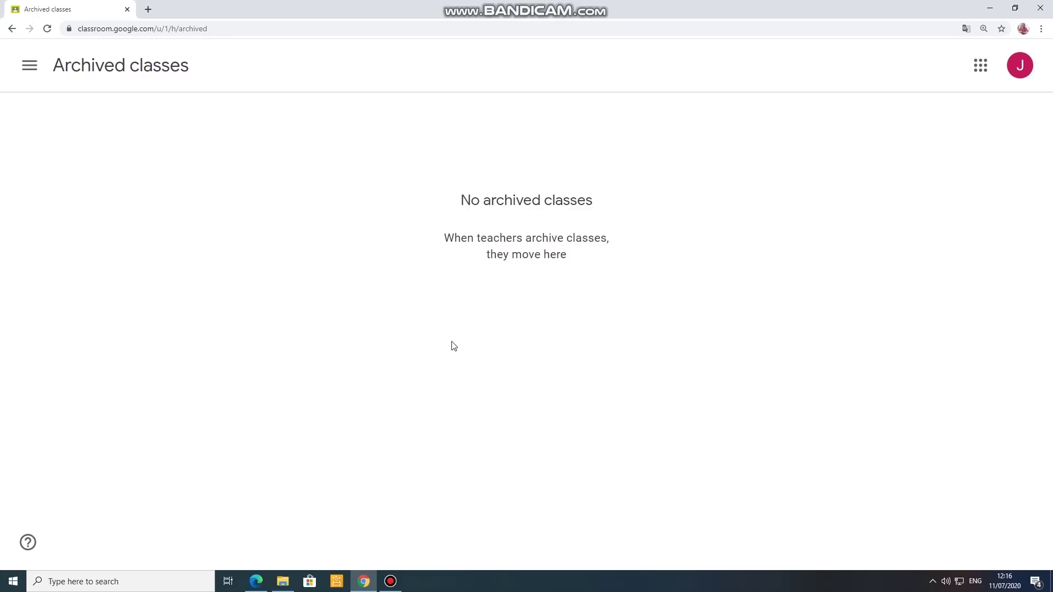
Step: Leave Archived classes for the Classes home page with its single class card
click(25, 75)
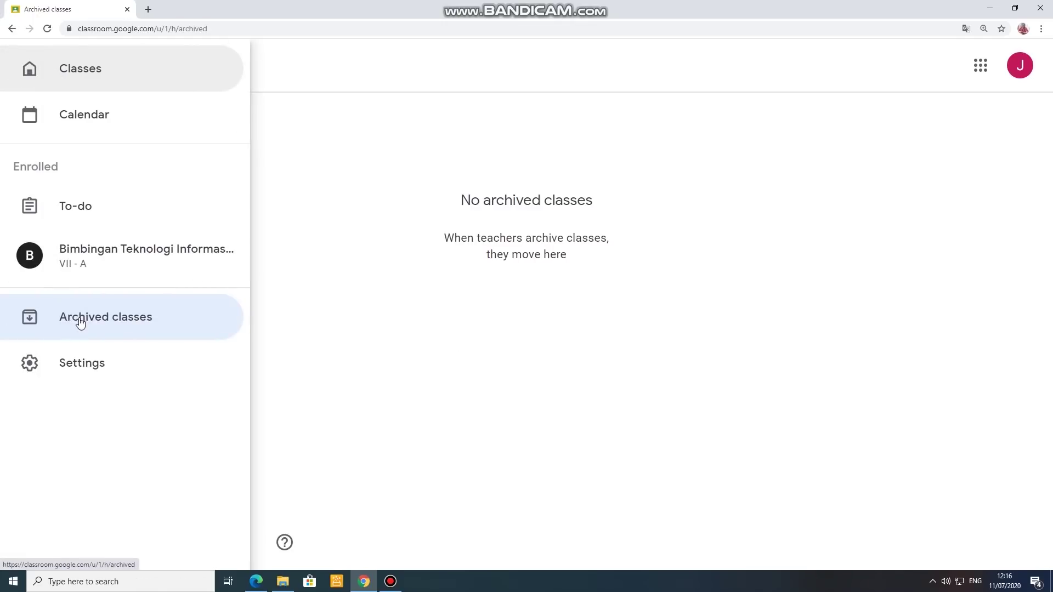
click(462, 294)
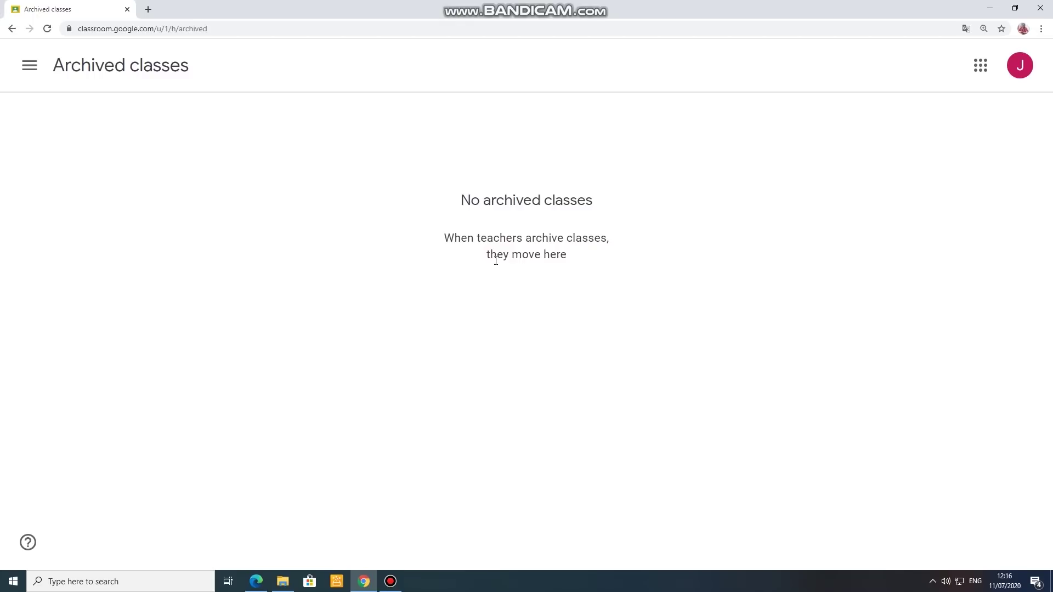
click(33, 72)
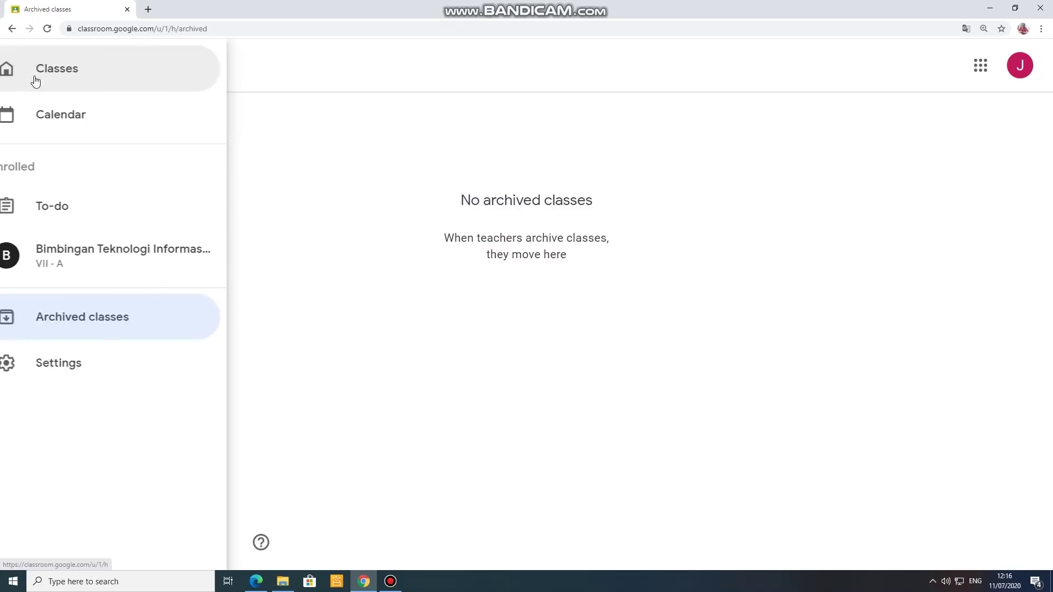
click(68, 80)
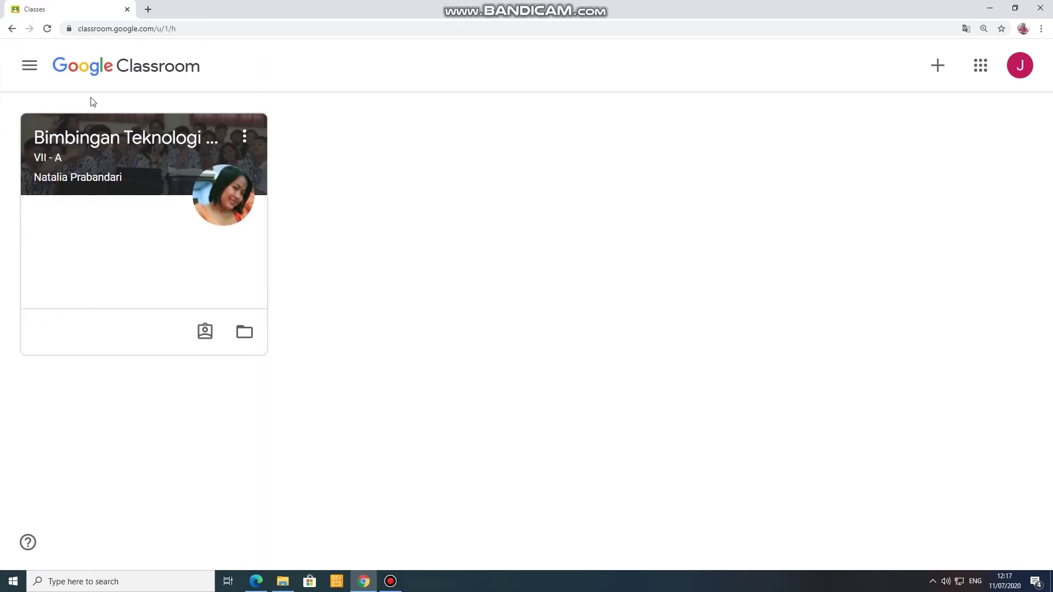
Step: Open Classroom Settings and begin changing the profile picture
click(31, 67)
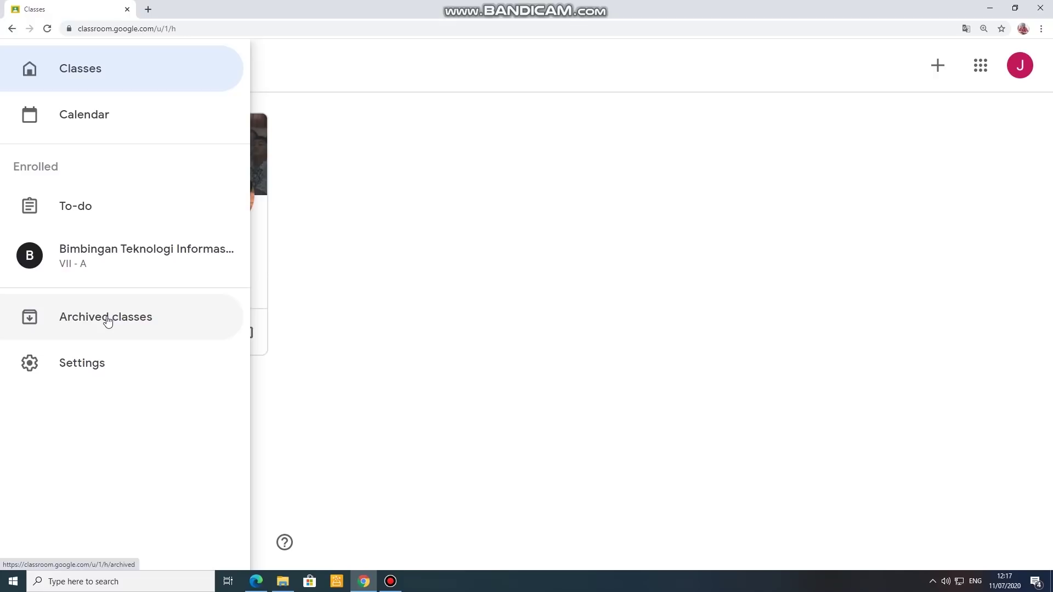
click(103, 361)
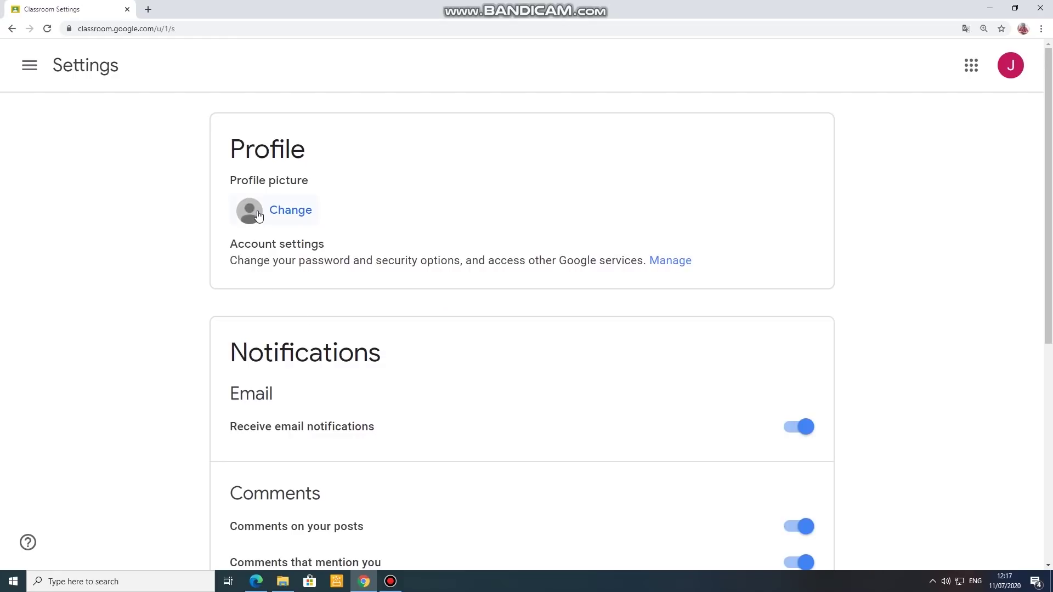
click(293, 211)
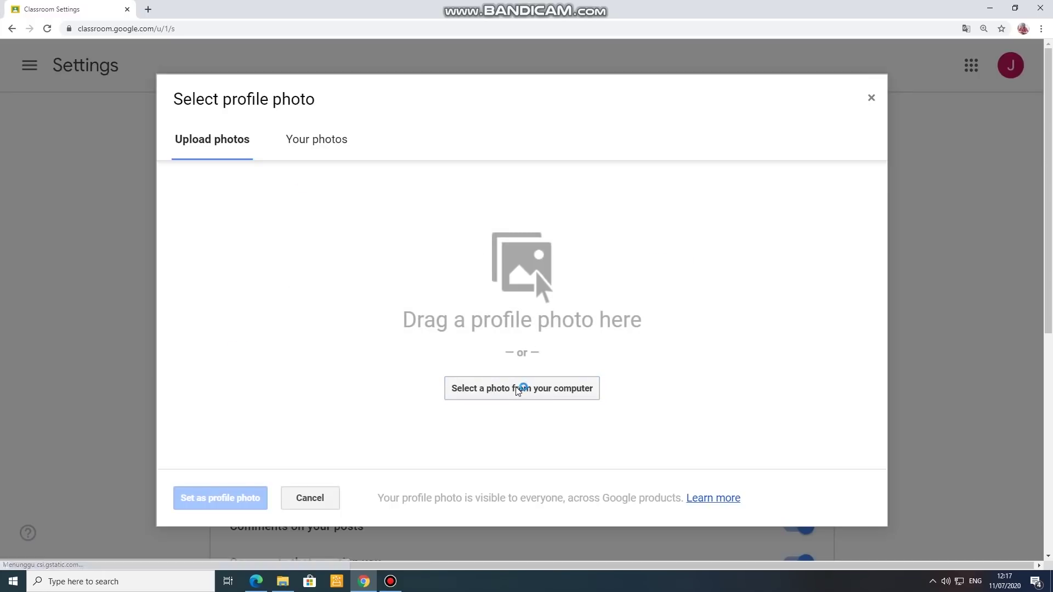
Step: Upload 'WhatsApp Image 2020-07-07 at 14.44.16.jpeg' from Downloads, viewed as large icons
click(534, 388)
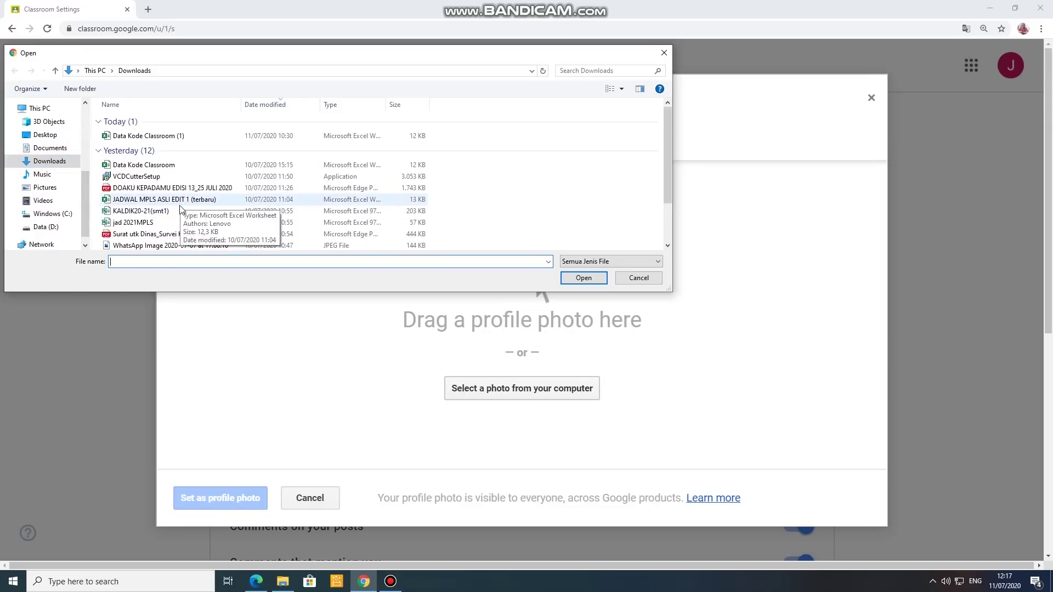
scroll(177, 214, down, 1)
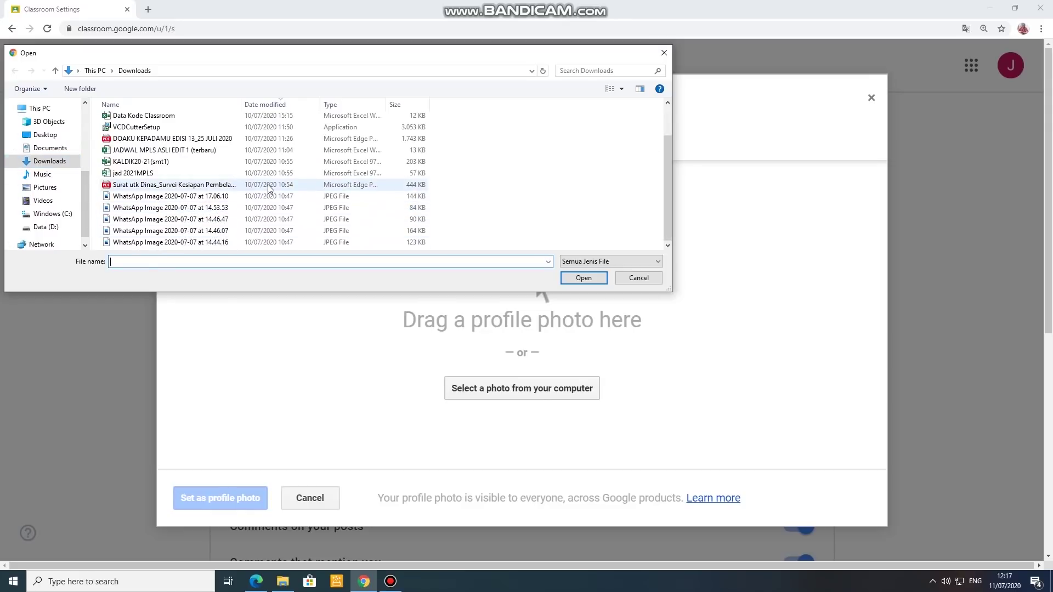
click(236, 197)
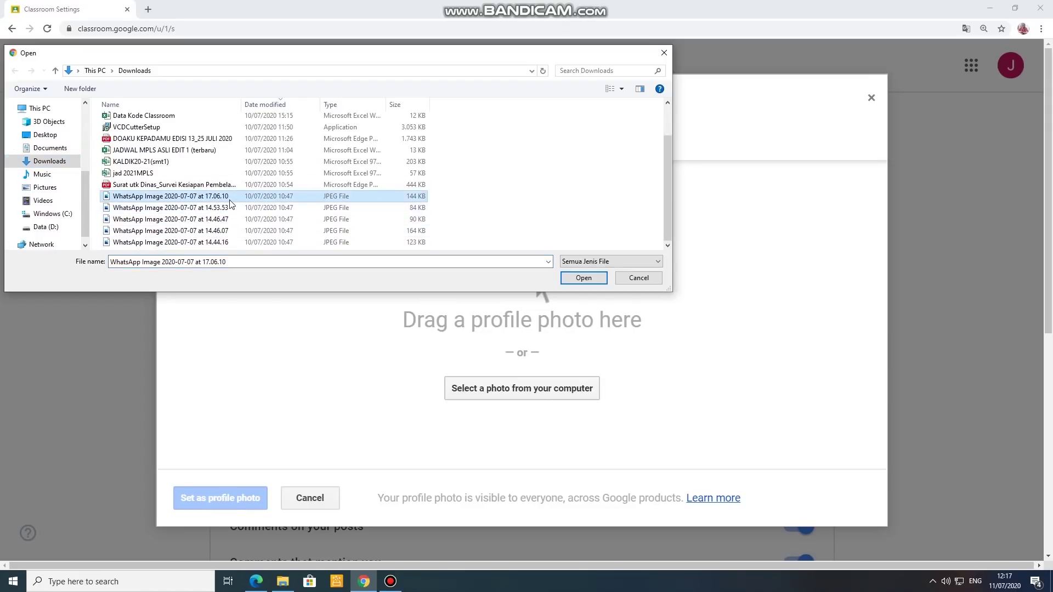
click(621, 88)
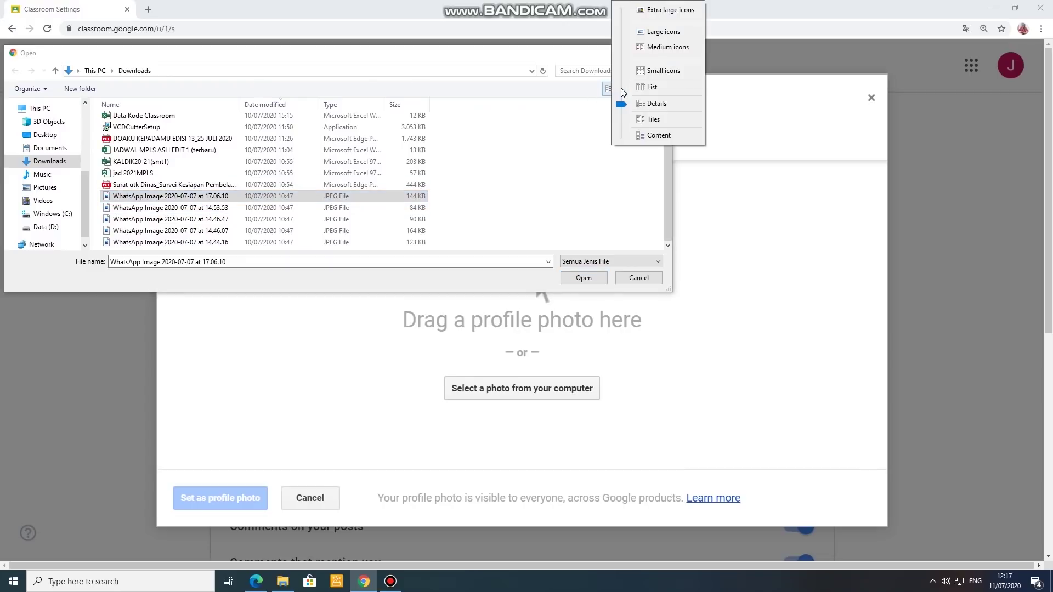
click(663, 32)
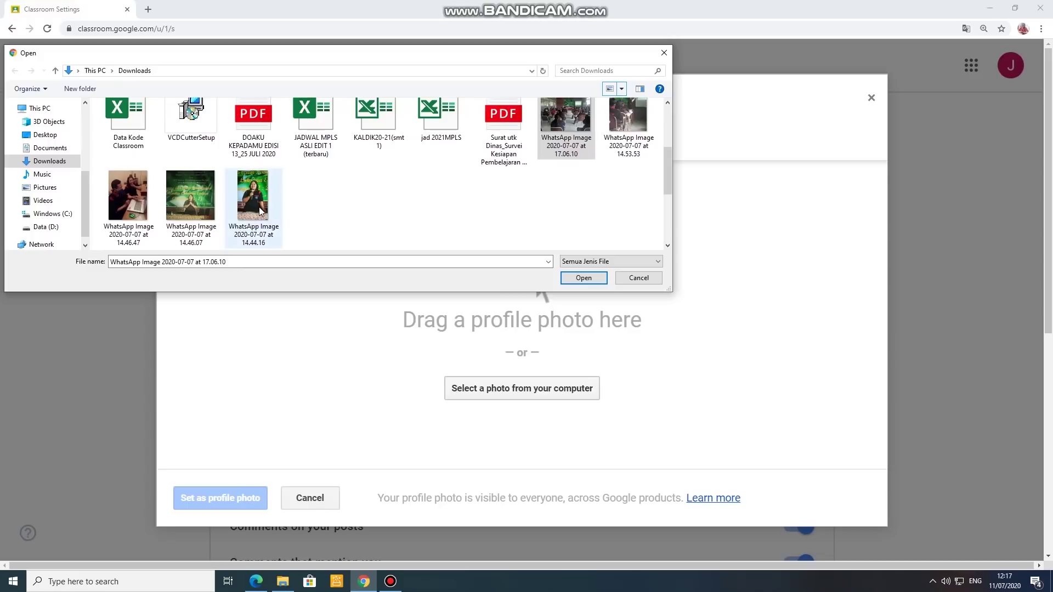
click(259, 207)
click(584, 279)
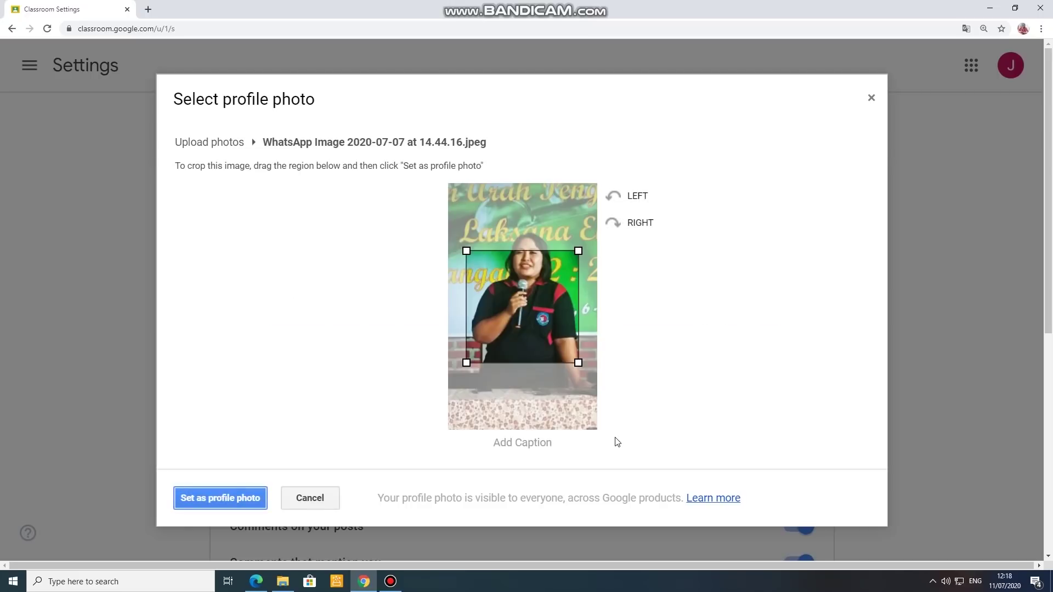
Step: Move the crop box over the face, try saving it as profile photo, and dismiss the save error
drag(549, 348, 554, 320)
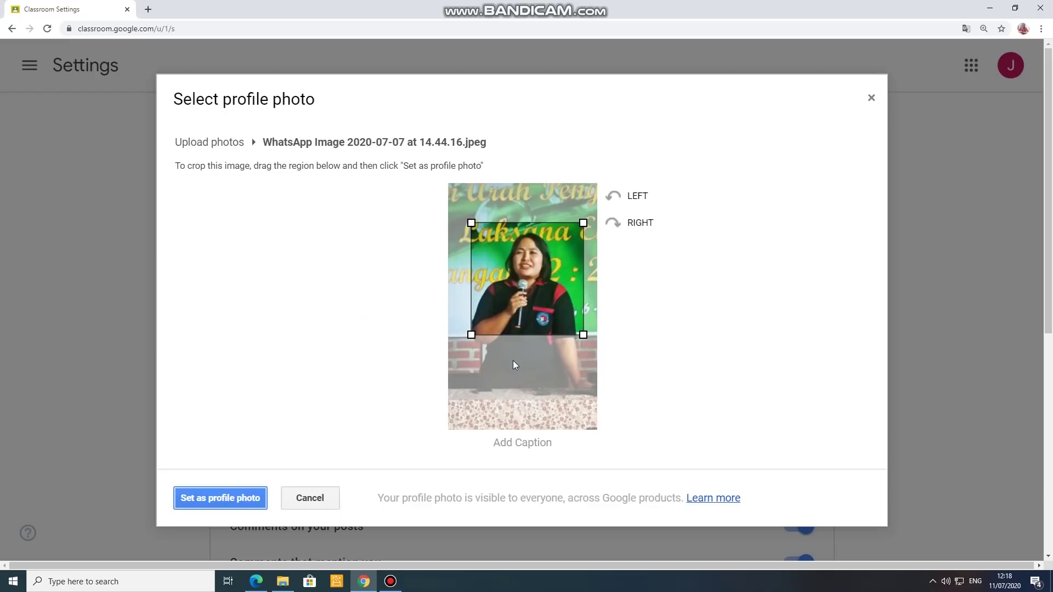
click(247, 498)
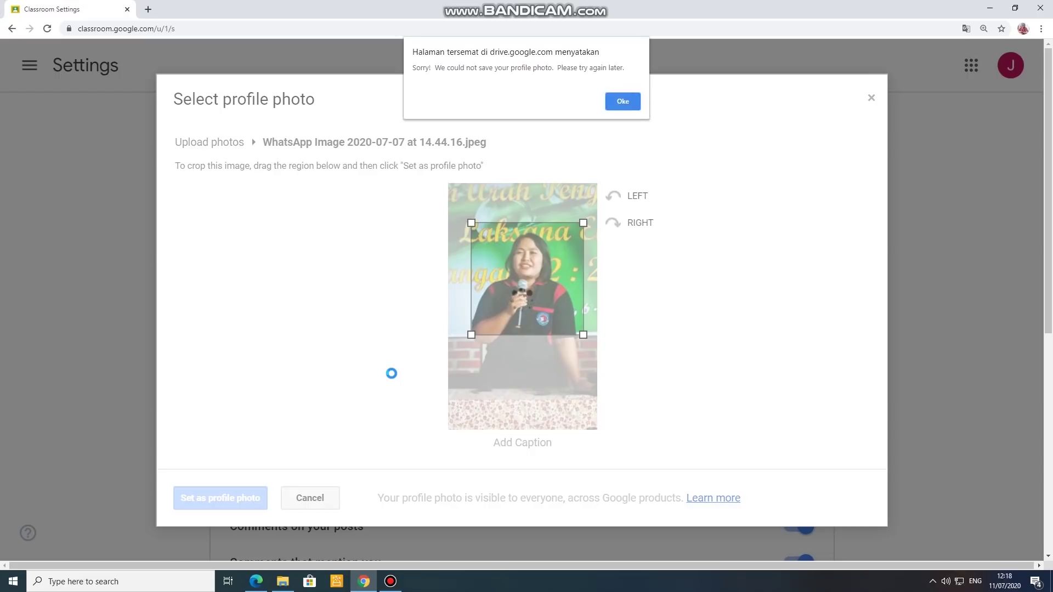
click(620, 102)
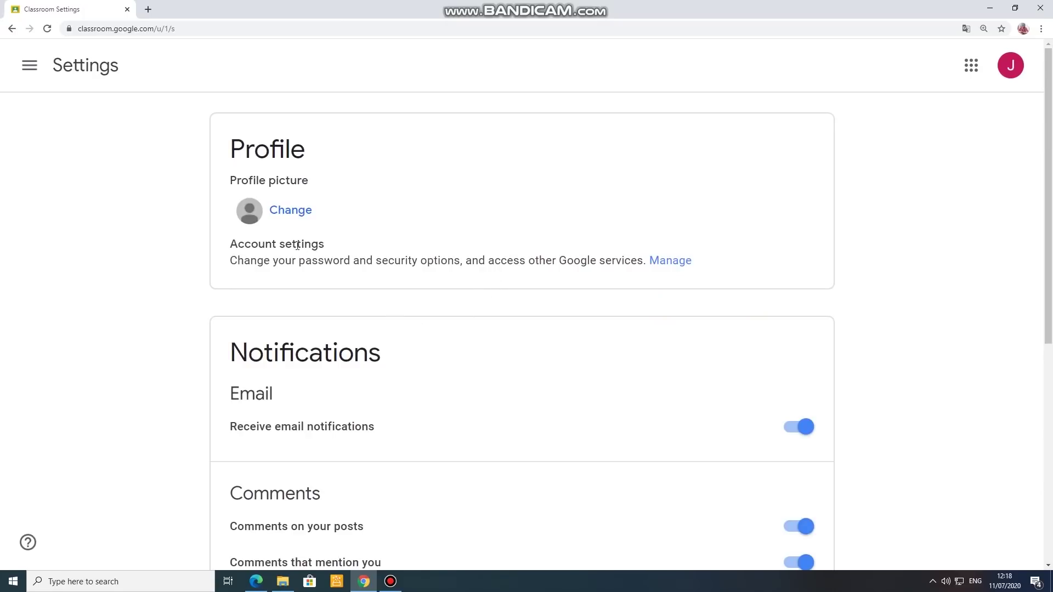
Step: Reopen the profile photo dialog, close it unchanged, and open the Google account menu
click(282, 222)
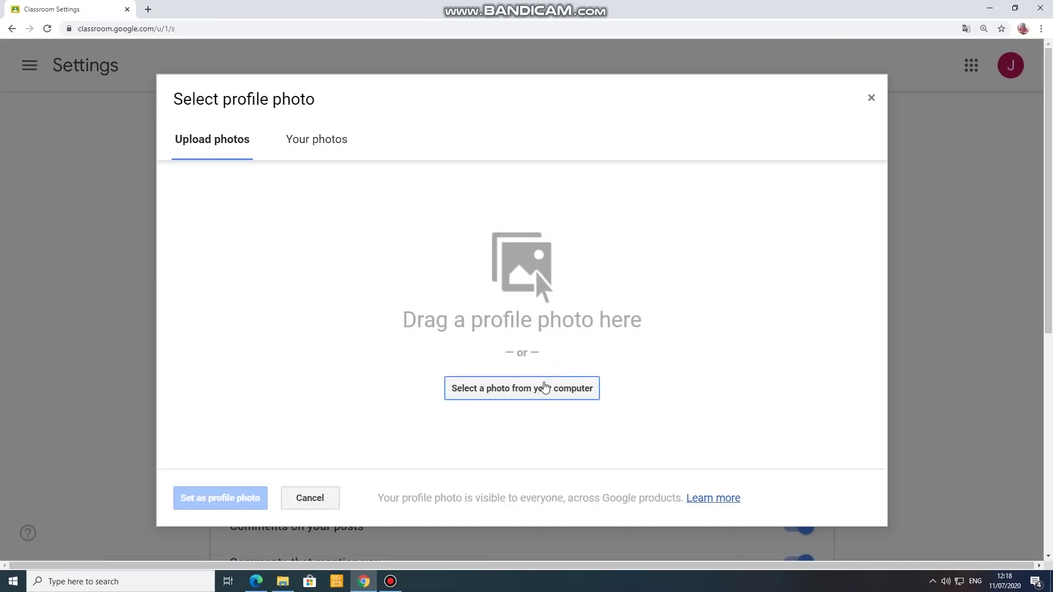
click(871, 99)
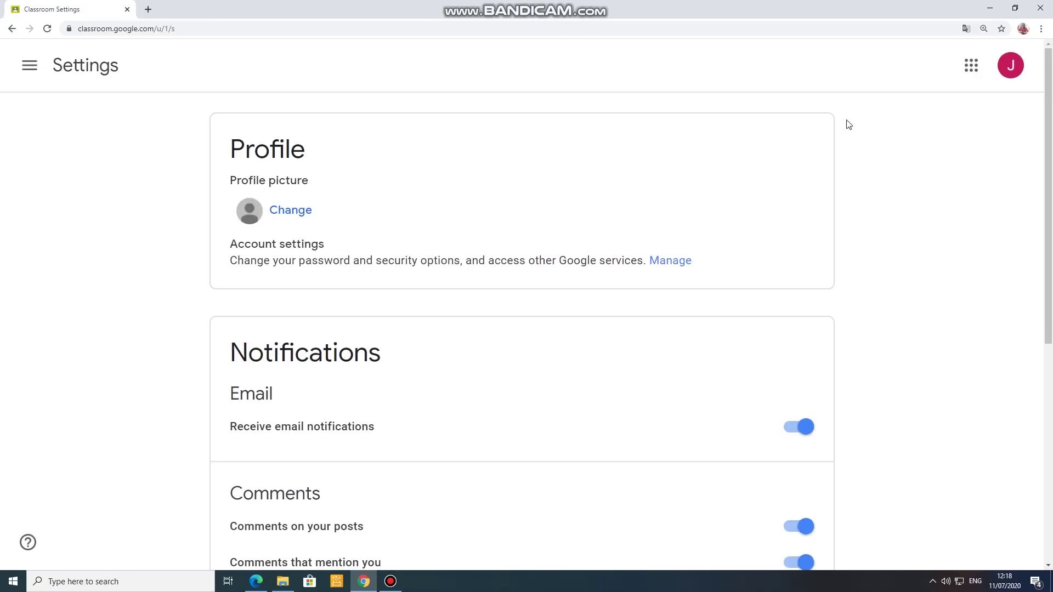
click(1012, 68)
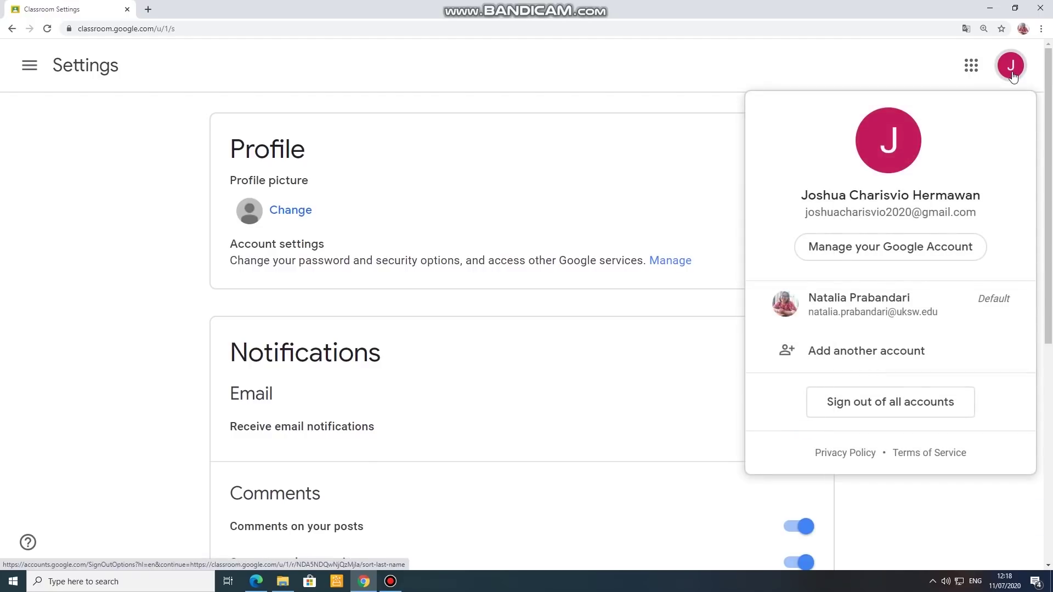
Step: View Personal info under Manage your Google Account, then close that tab to return to Classroom Settings
click(894, 248)
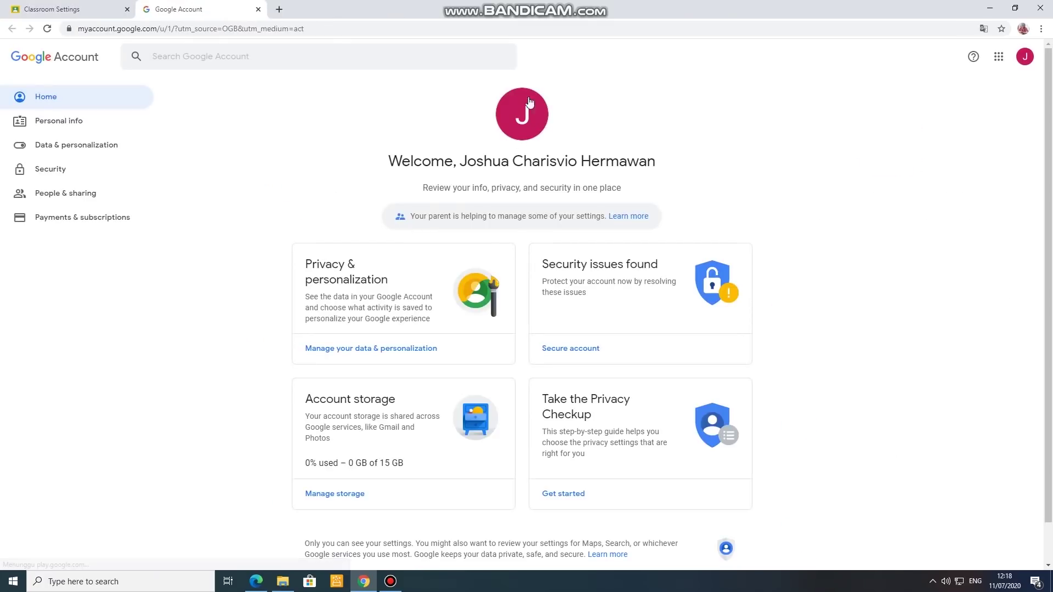
click(70, 122)
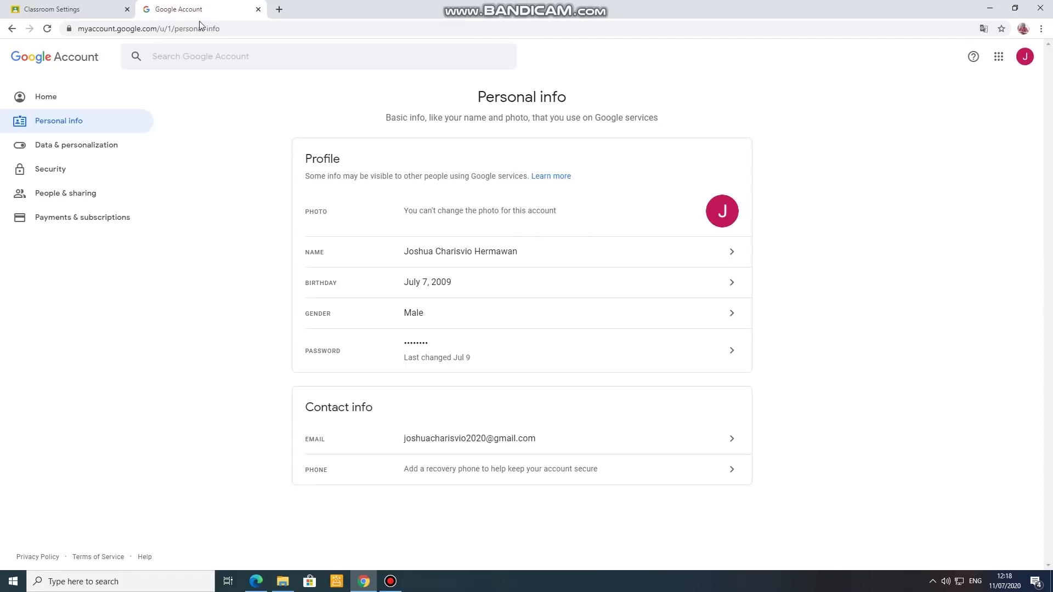
click(257, 10)
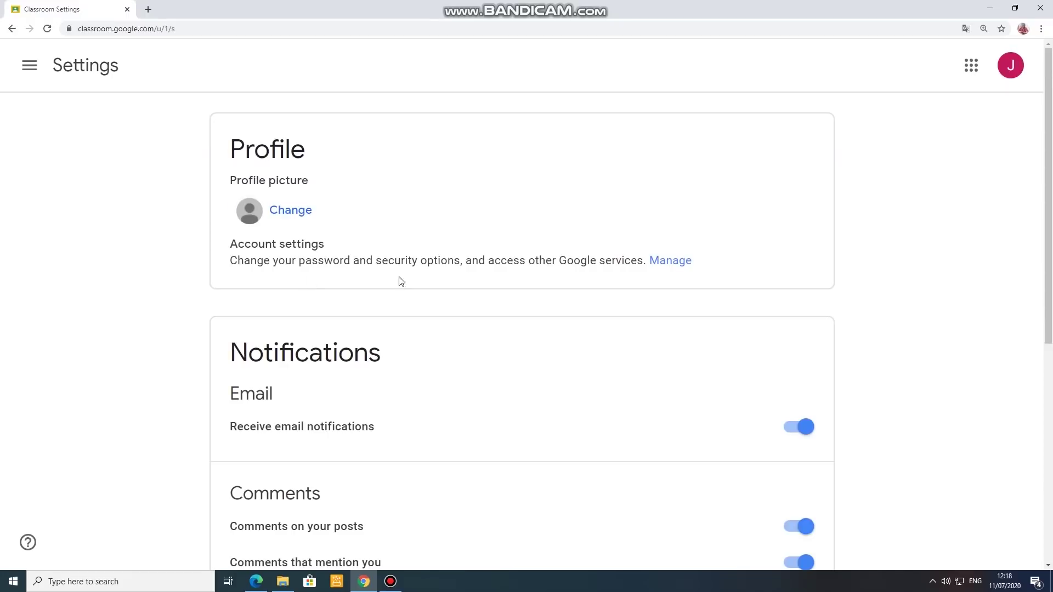
scroll(318, 250, down, 2)
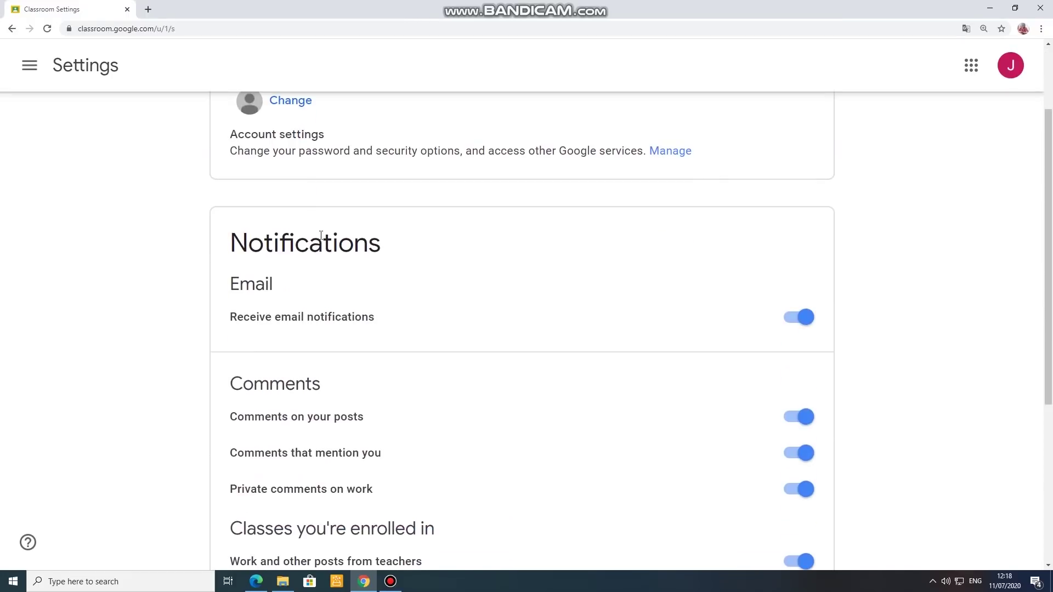
scroll(321, 236, up, 2)
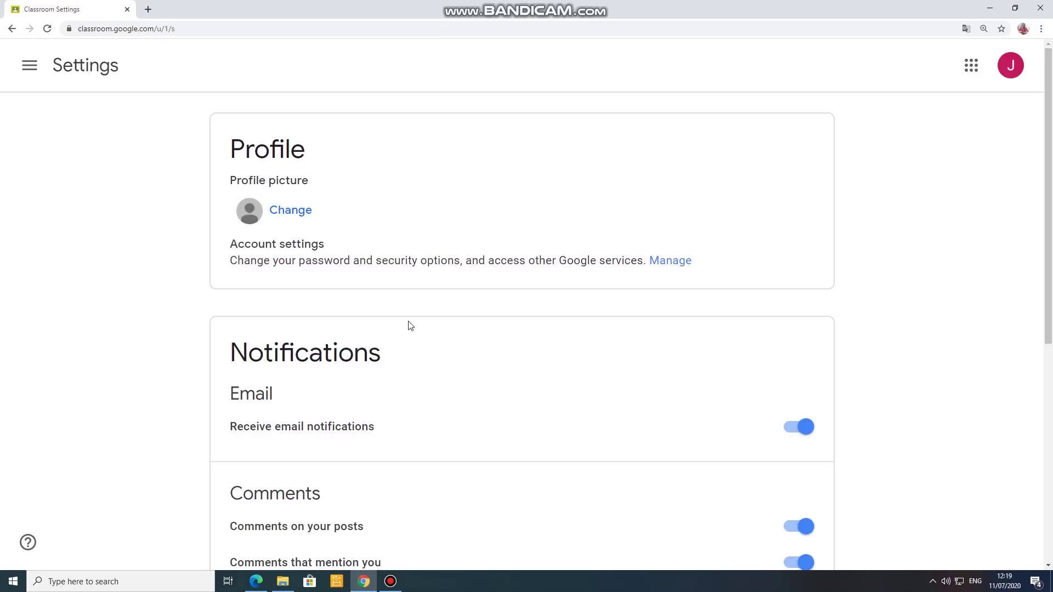
scroll(410, 325, down, 2)
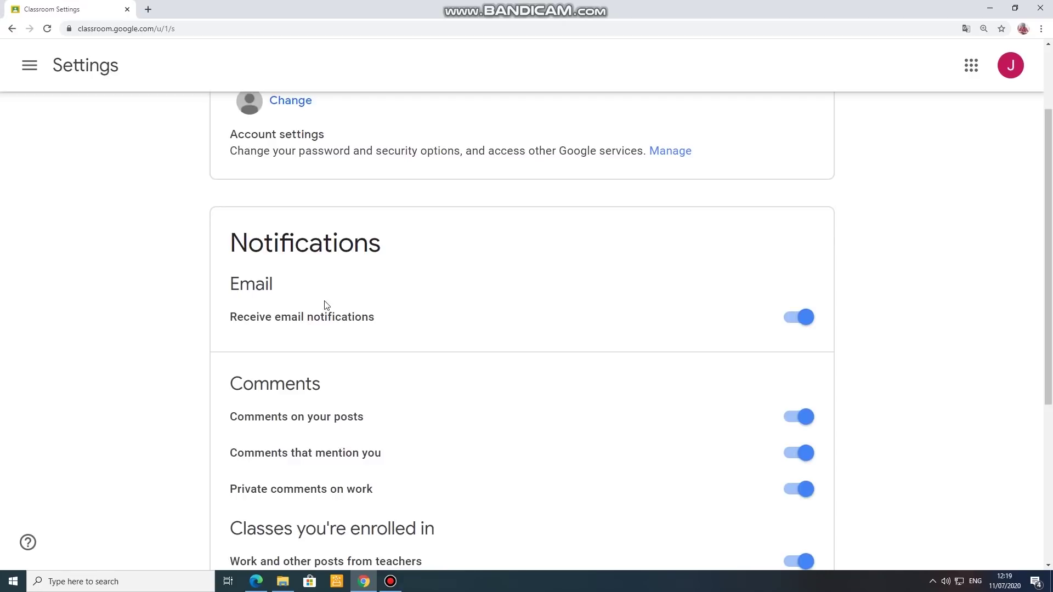
click(788, 327)
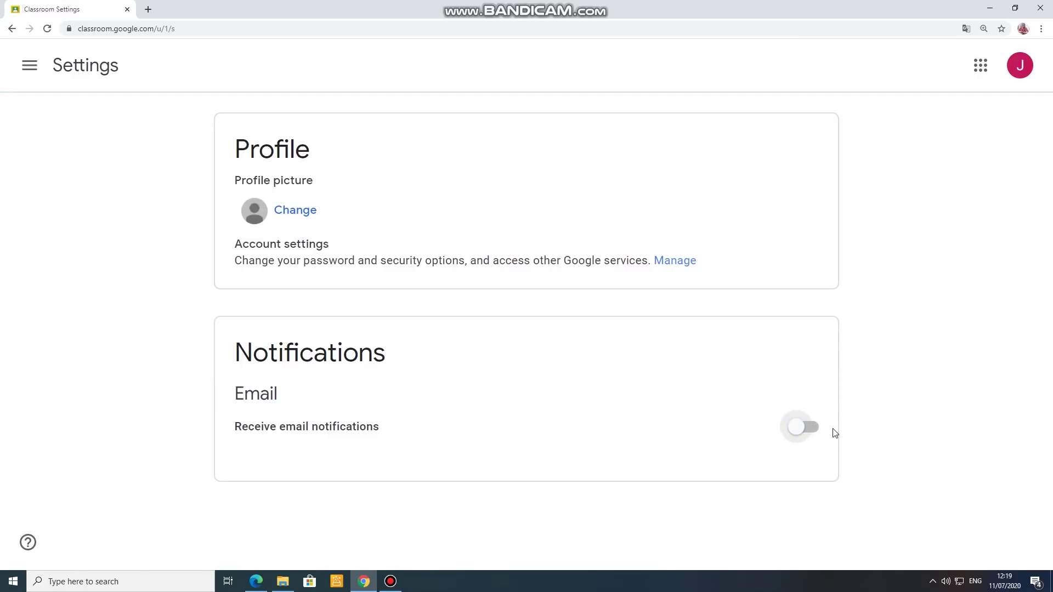
click(809, 432)
scroll(757, 444, down, 2)
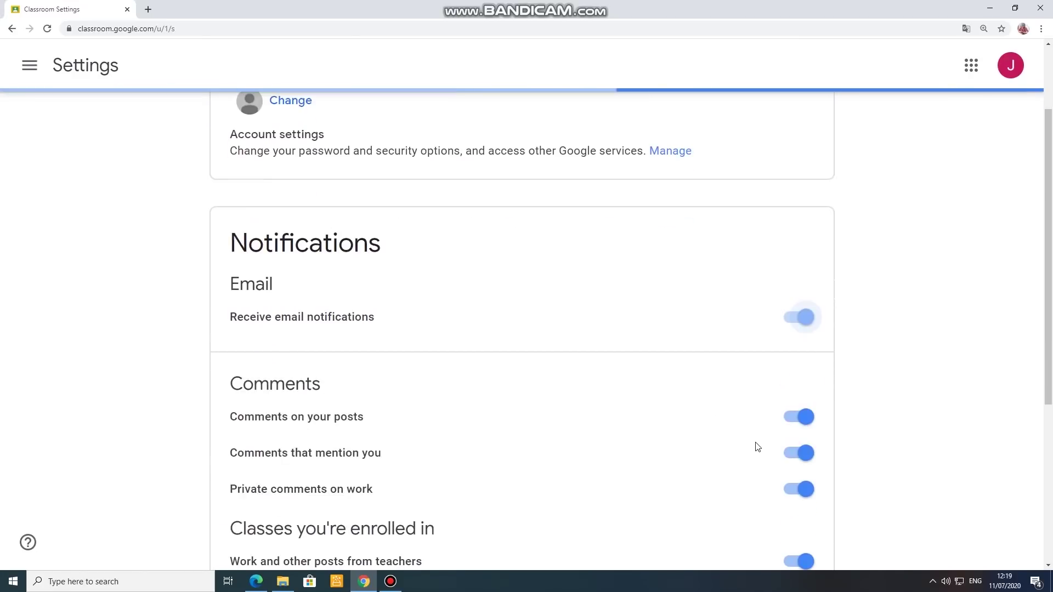
scroll(694, 451, down, 2)
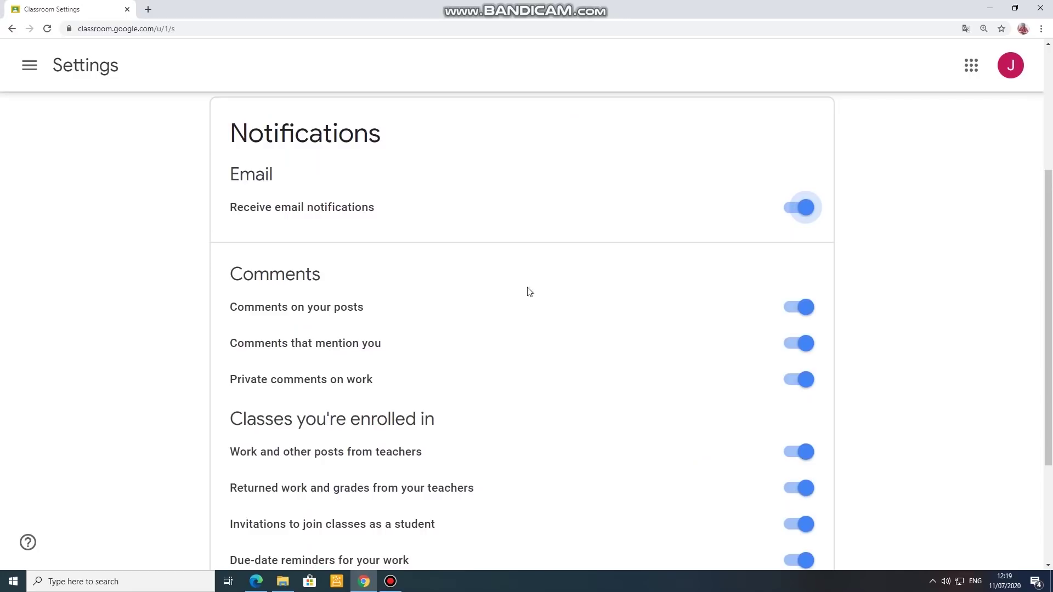
click(792, 208)
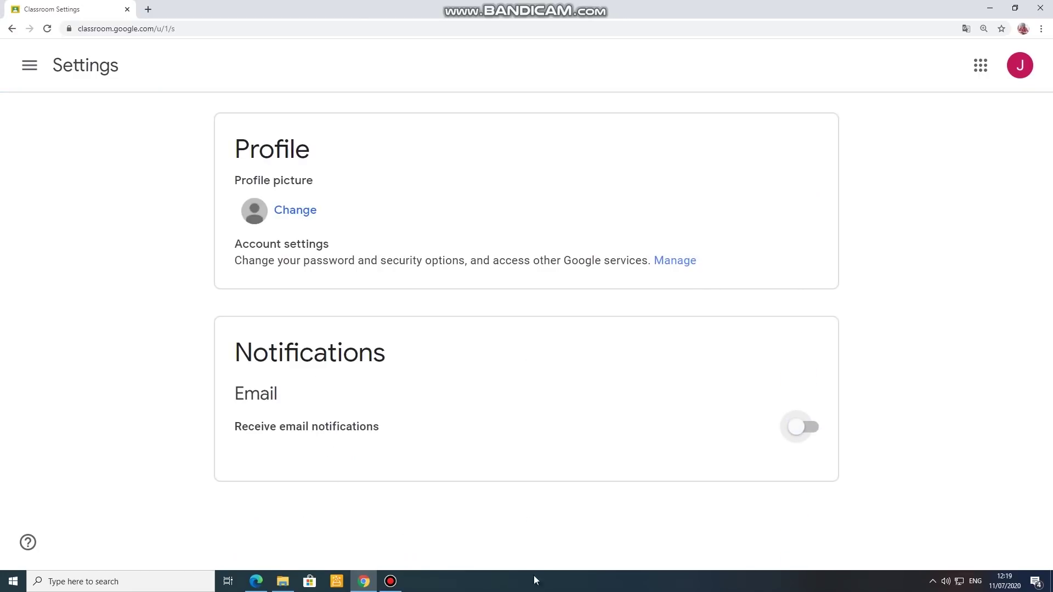
click(808, 431)
scroll(662, 419, down, 2)
scroll(664, 413, down, 2)
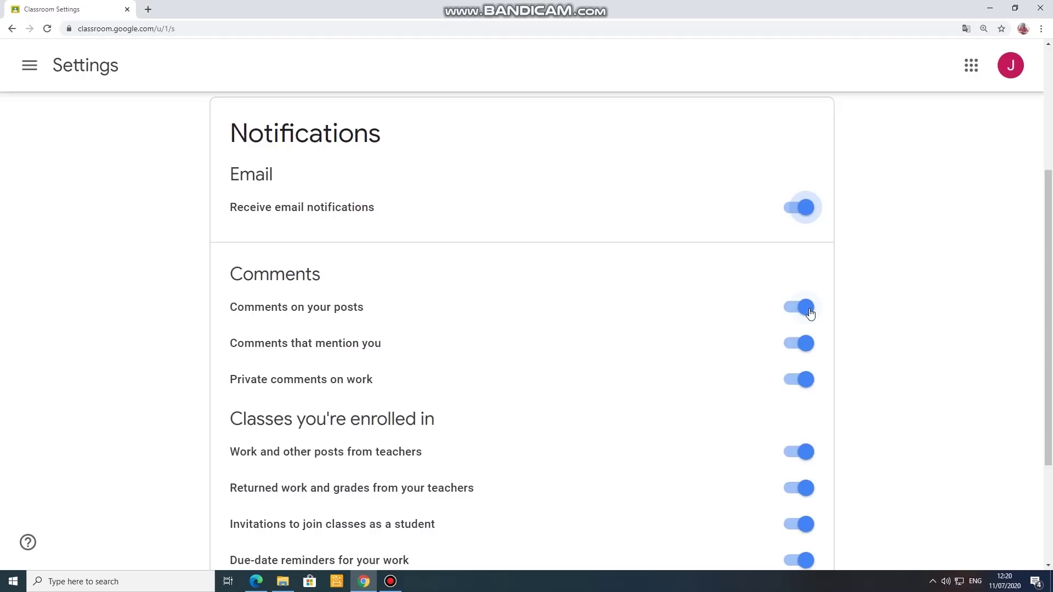
Step: Switch off notifications for comments on your posts, comments mentioning you, and class invitations
click(808, 311)
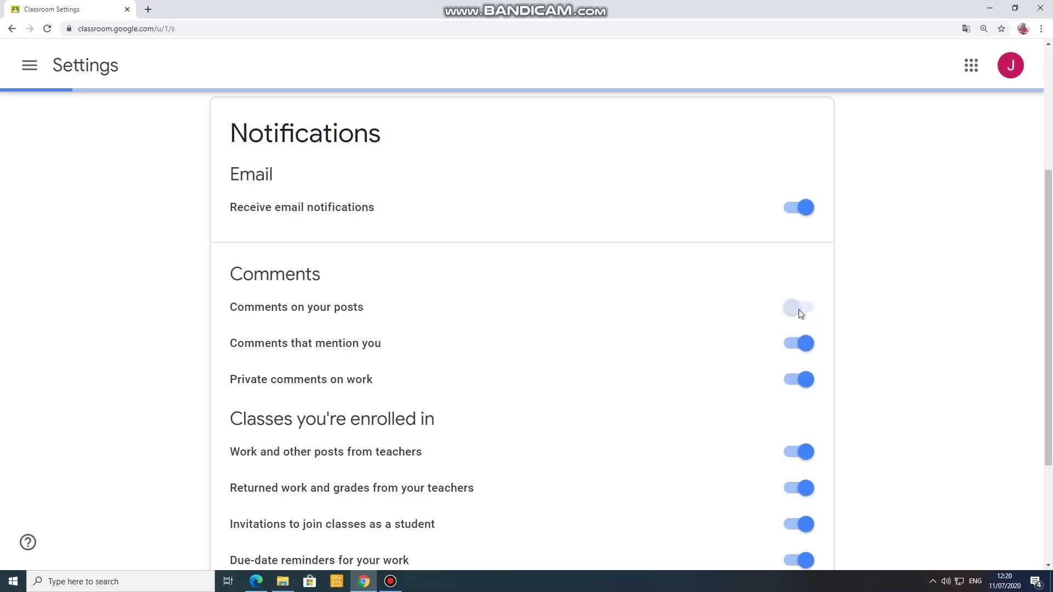
click(802, 309)
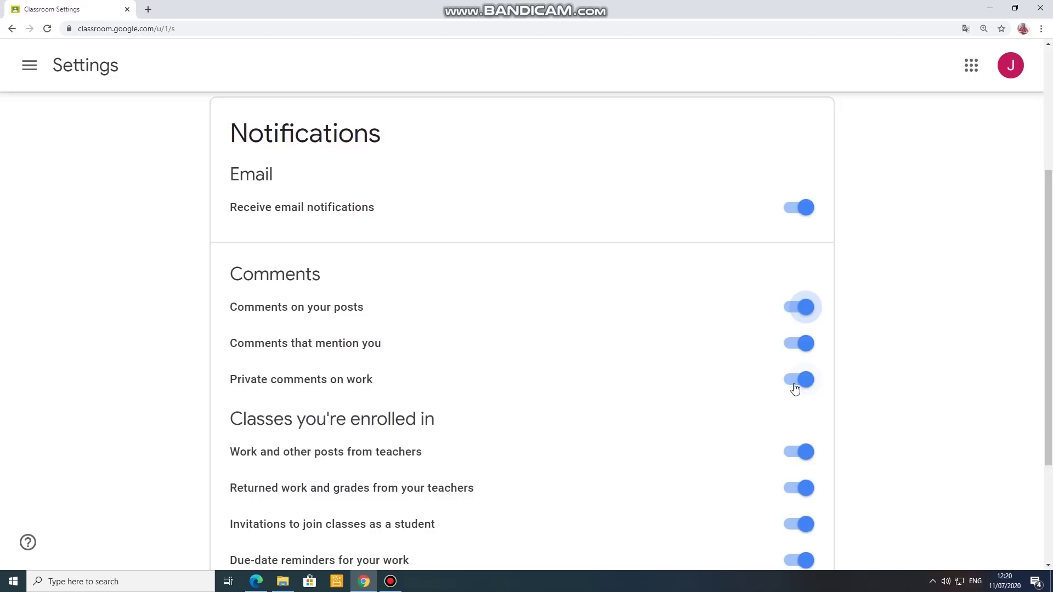
scroll(795, 389, down, 2)
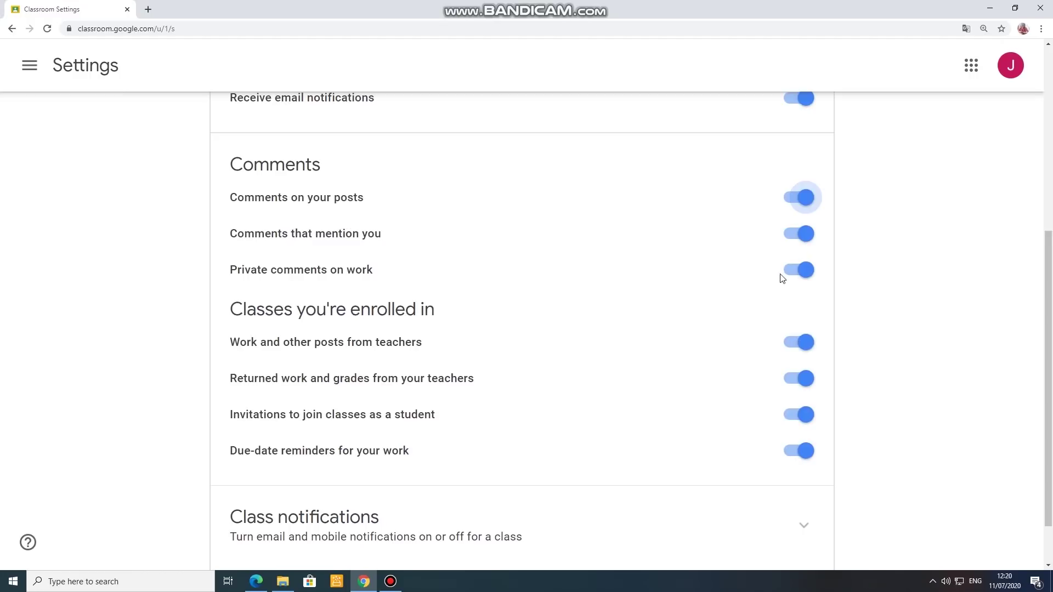
click(790, 199)
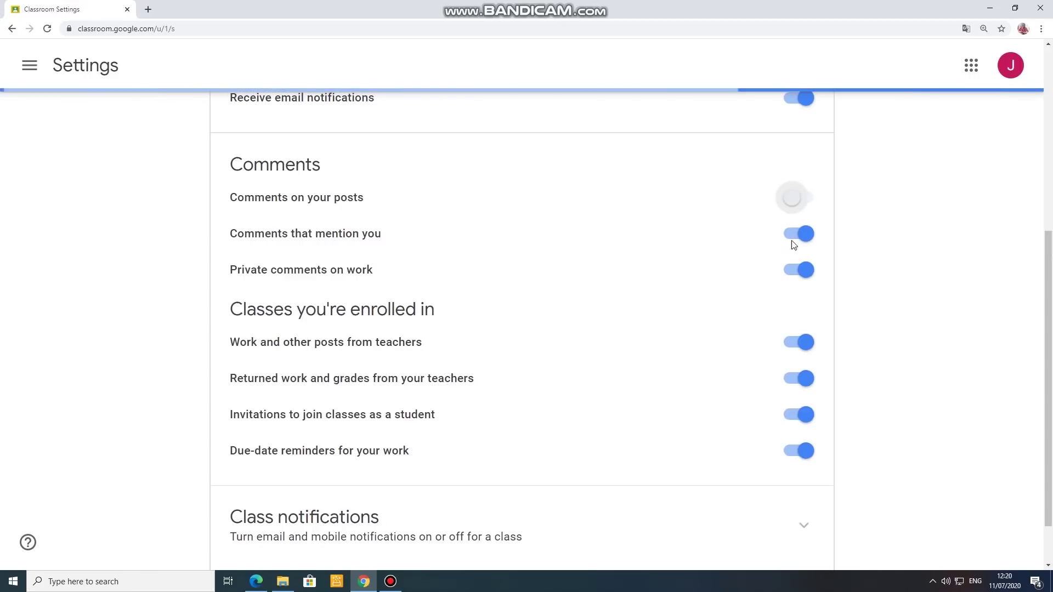
click(791, 235)
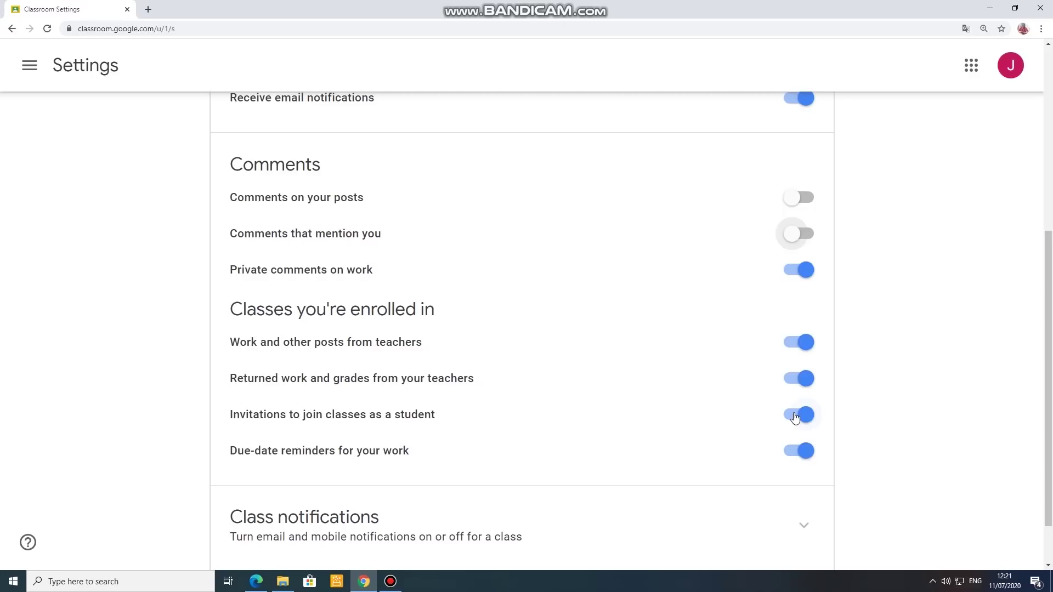
click(796, 416)
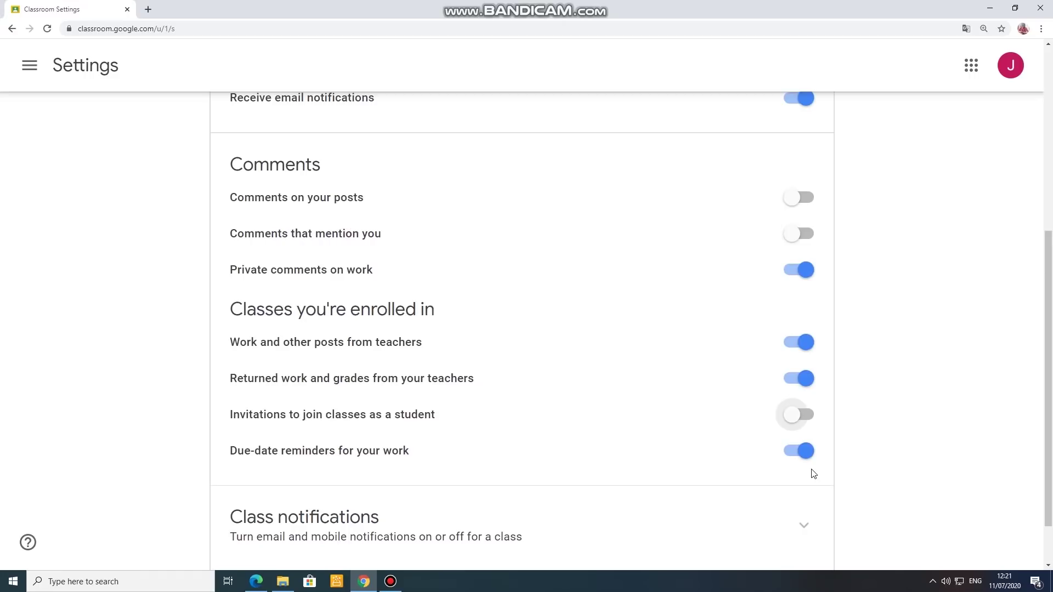
scroll(813, 474, down, 1)
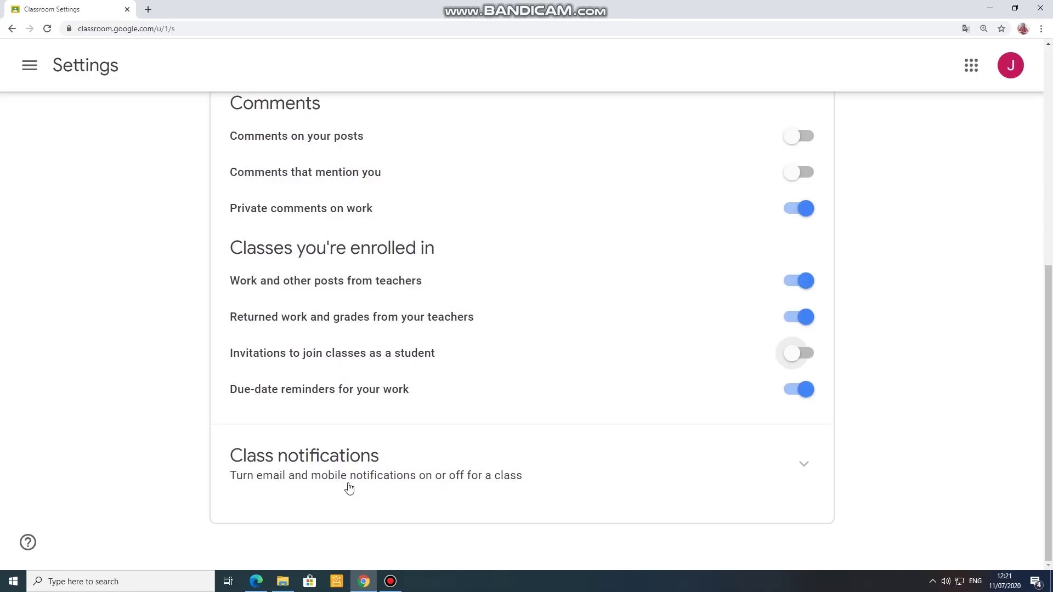
click(793, 475)
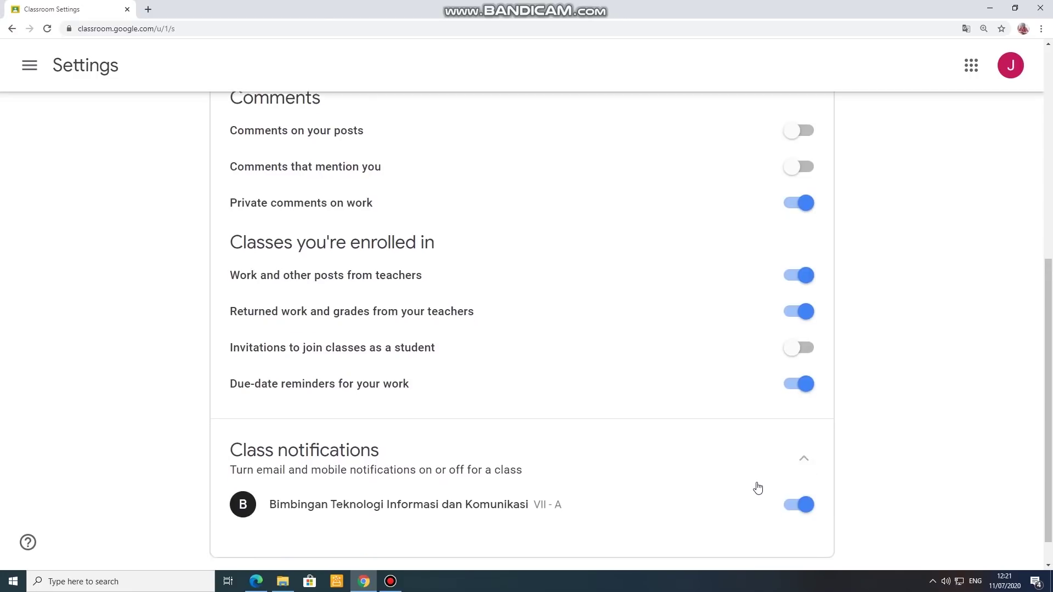
Step: Check the Bimbingan Teknologi Informasi dan Komunikasi class notifications are on, then scroll back to the top
scroll(757, 488, down, 1)
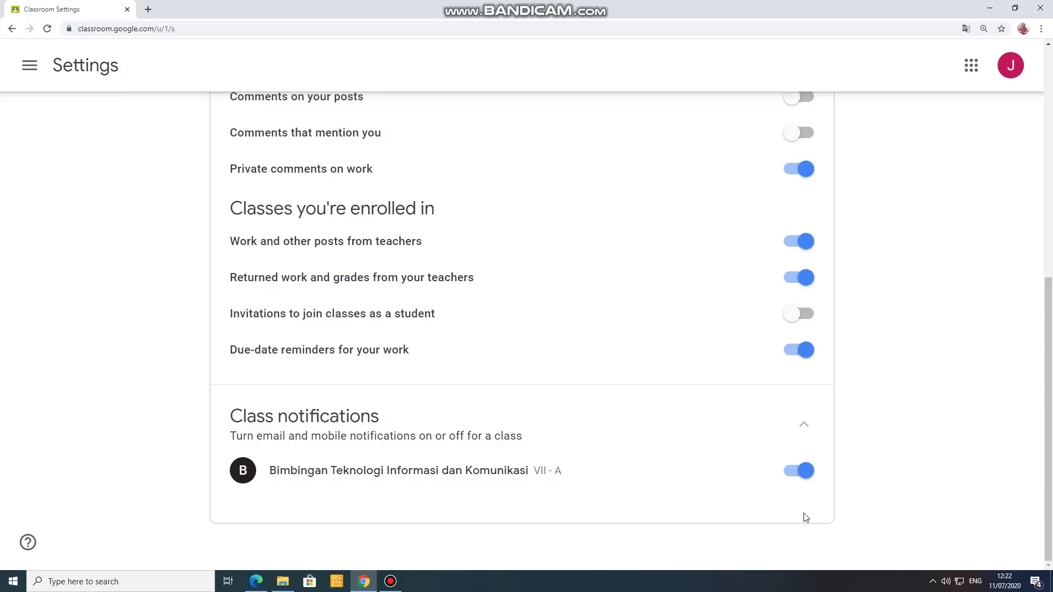
scroll(779, 480, up, 4)
scroll(775, 477, up, 4)
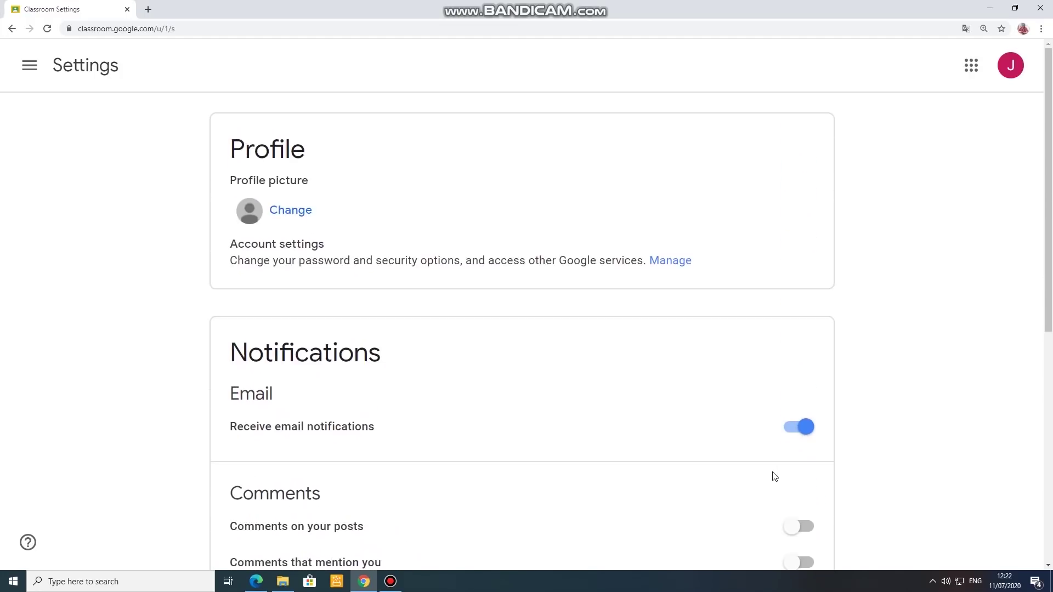
click(32, 70)
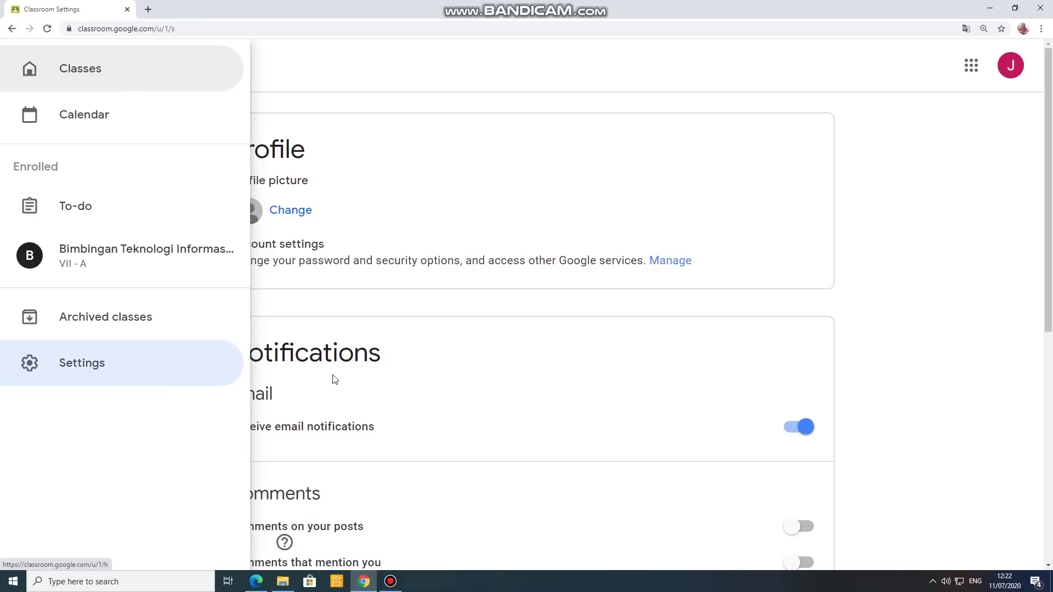
Step: Go to the Classes home page, open the class's Stream, then return to the Classes home page
click(90, 85)
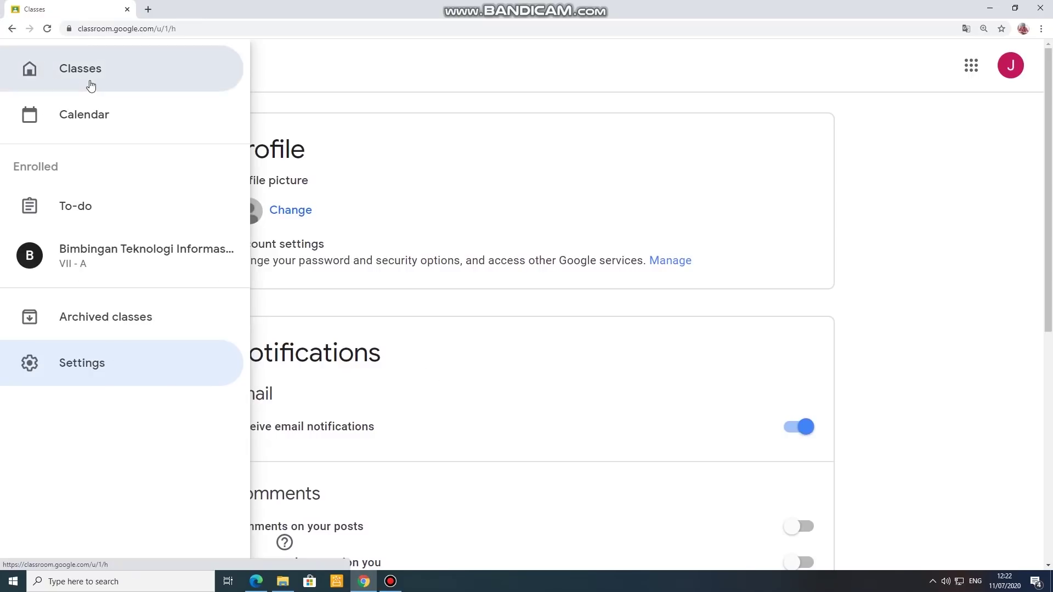
click(135, 140)
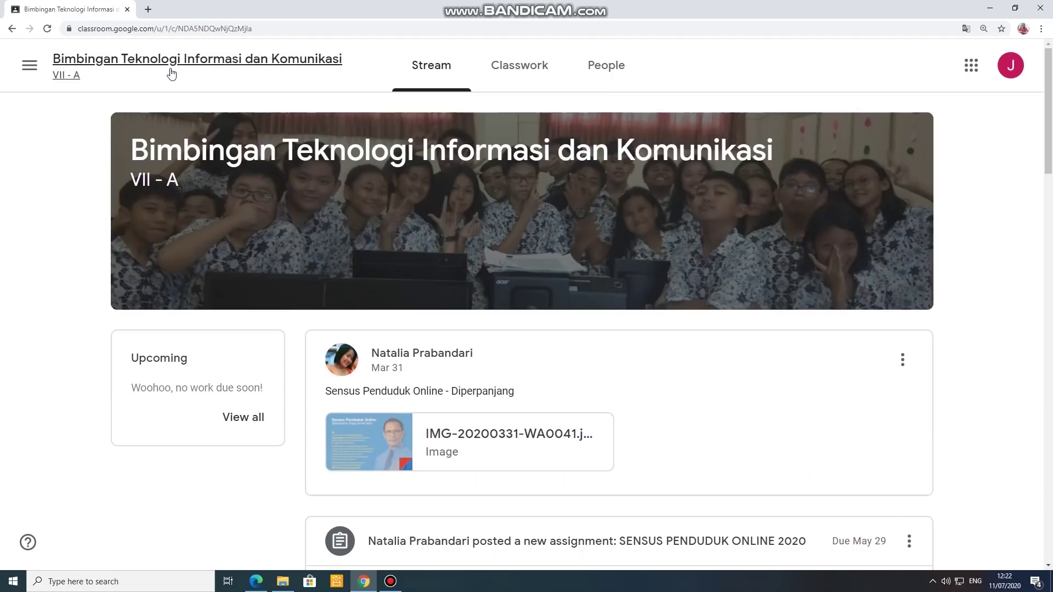
click(17, 66)
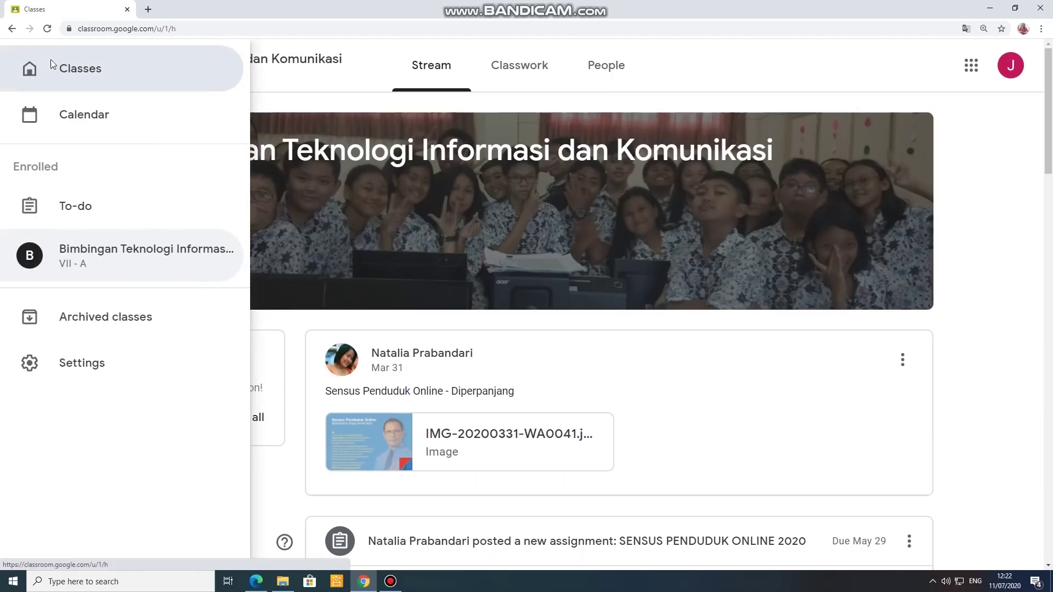
click(51, 63)
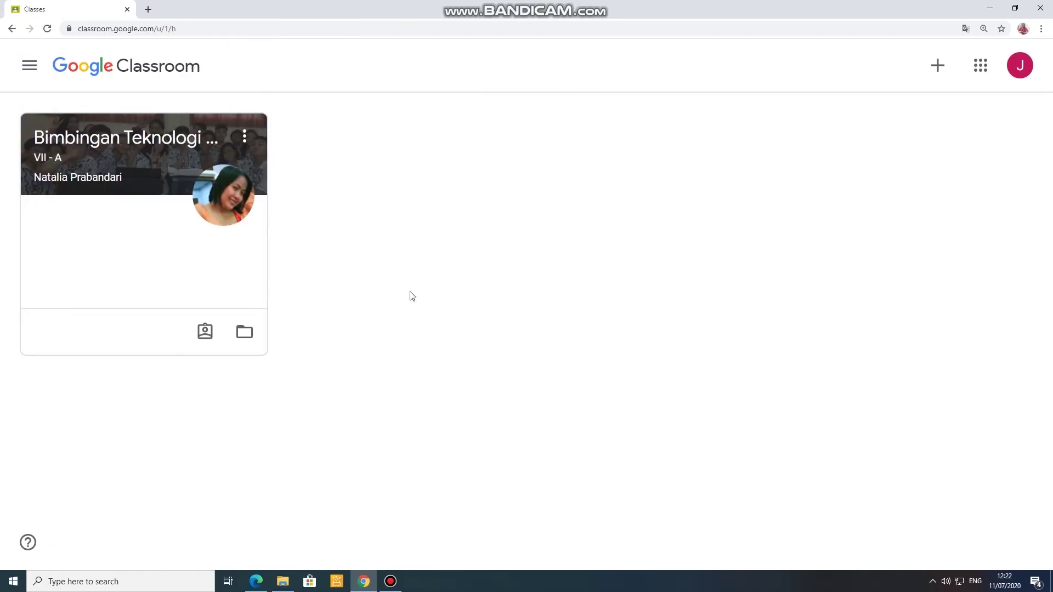